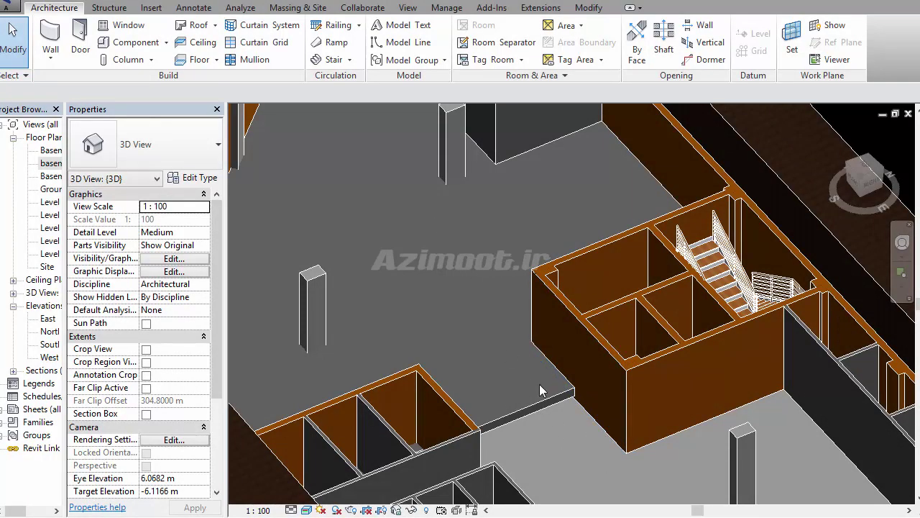
# - Pan across the 3D basement model, then open the basement -2 floor plan from the Project Browser
pyautogui.moveTo(599, 445); pyautogui.dragTo(582, 368, button='middle')
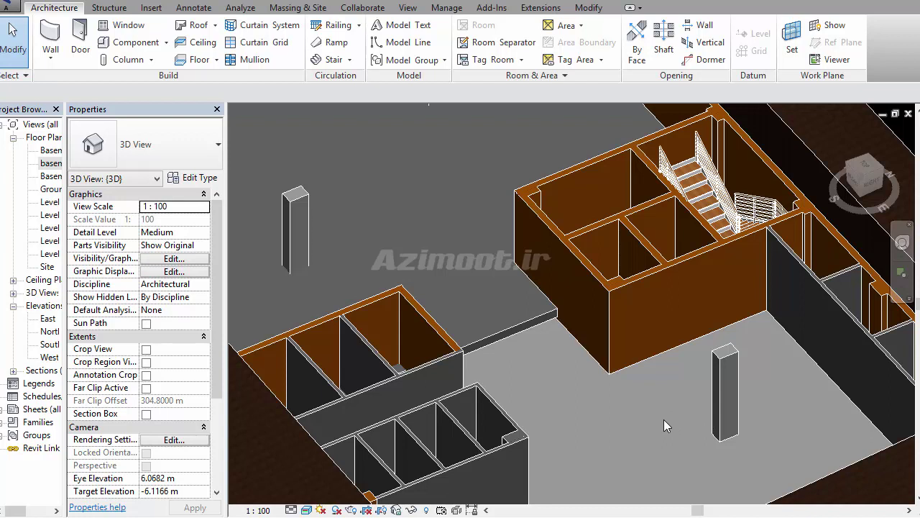
pyautogui.doubleClick(43, 162)
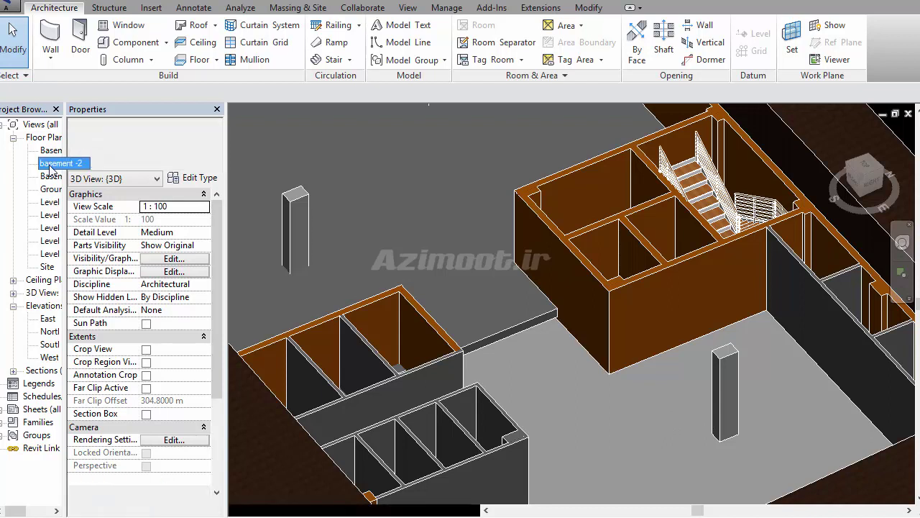
# - Measure the ramp opening between its two walls with a 4.65 m linear dimension placed beside the ramp
pyautogui.scroll(3, 560, 313)
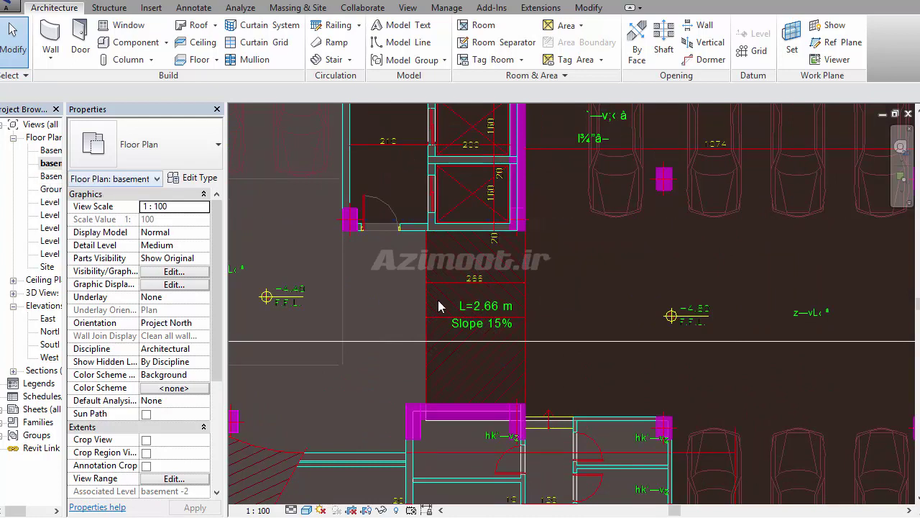
pyautogui.moveTo(399, 297); pyautogui.dragTo(441, 311, button='middle')
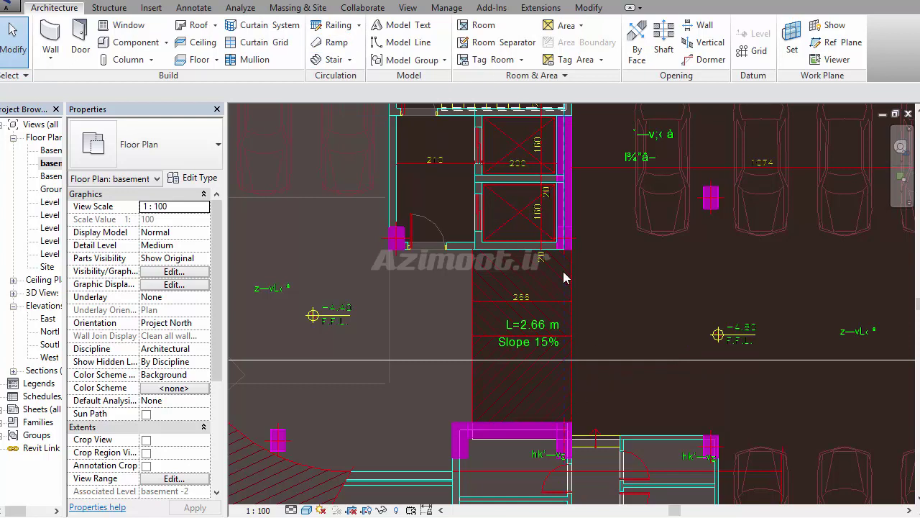
pyautogui.click(184, 9)
pyautogui.click(81, 34)
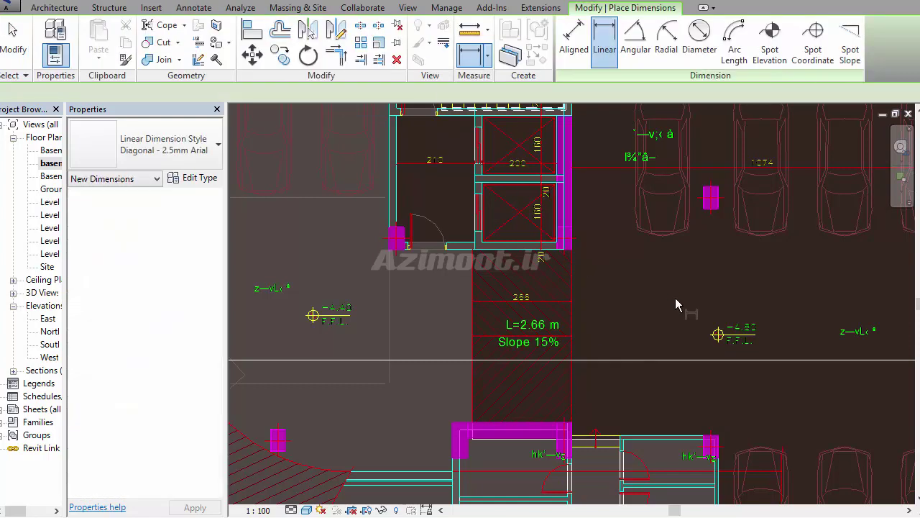
pyautogui.click(571, 250)
pyautogui.click(572, 422)
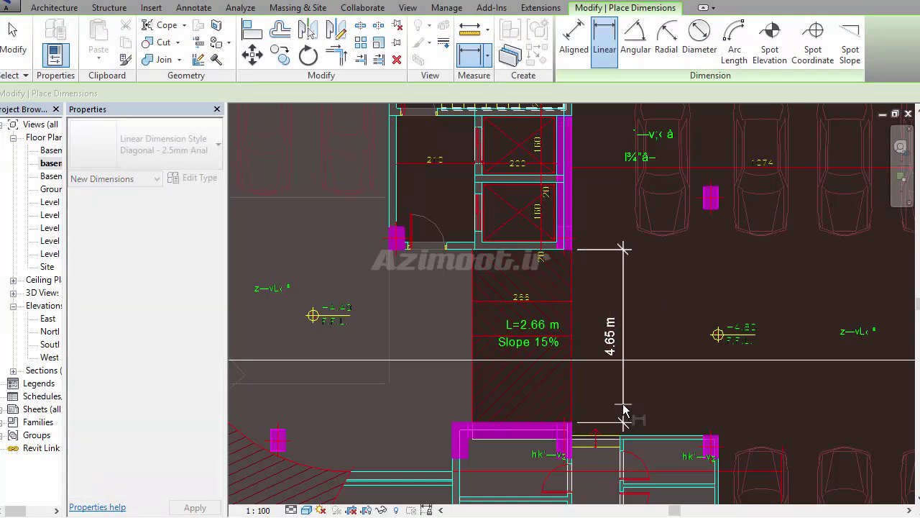
pyautogui.click(604, 407)
pyautogui.press('Escape')
pyautogui.press('Escape')
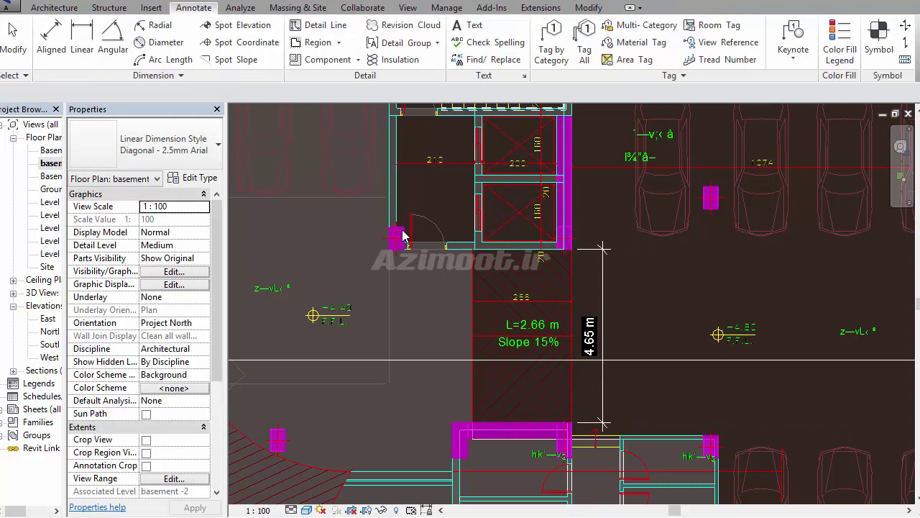
pyautogui.click(55, 7)
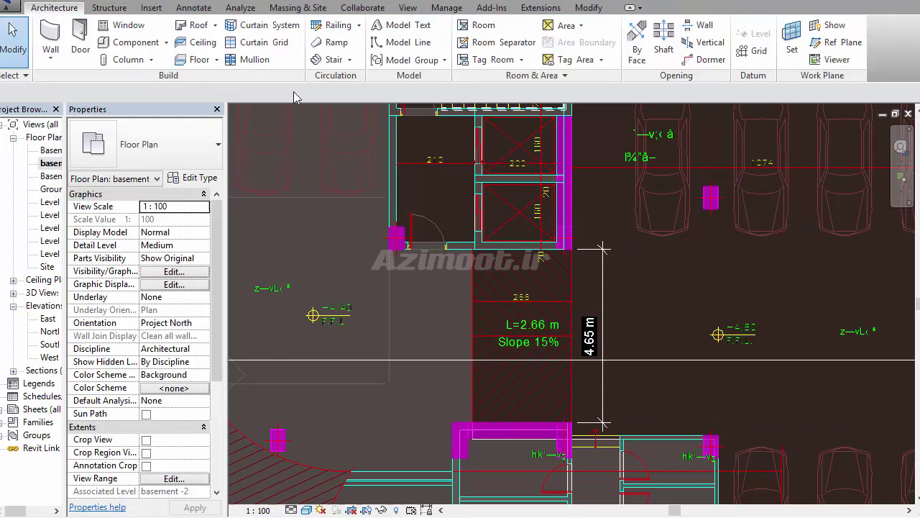
# - Start a new ramp with Top Level Basement -2-2 and width 4.65 m
pyautogui.click(336, 43)
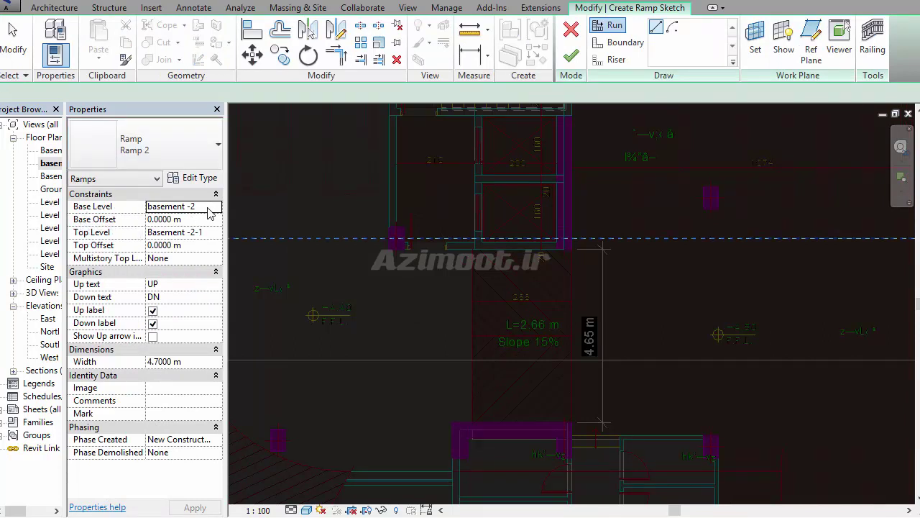
pyautogui.click(206, 237)
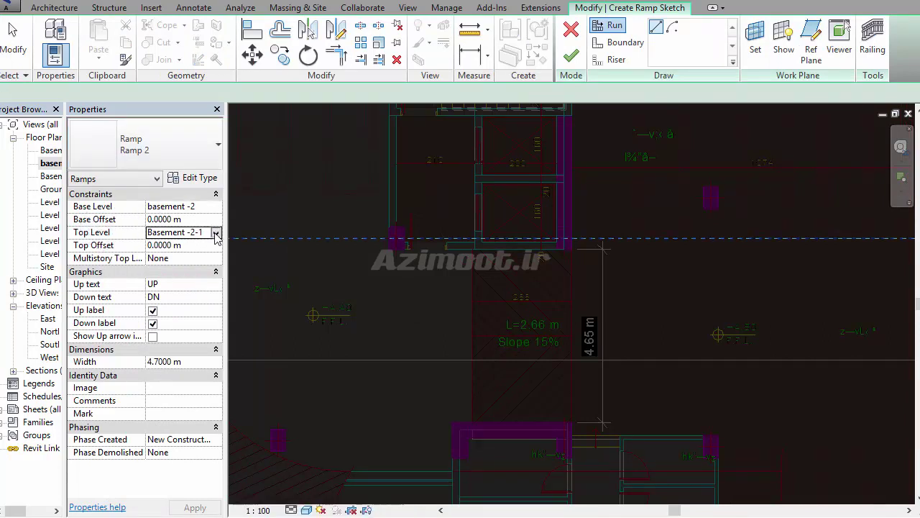
pyautogui.click(201, 239)
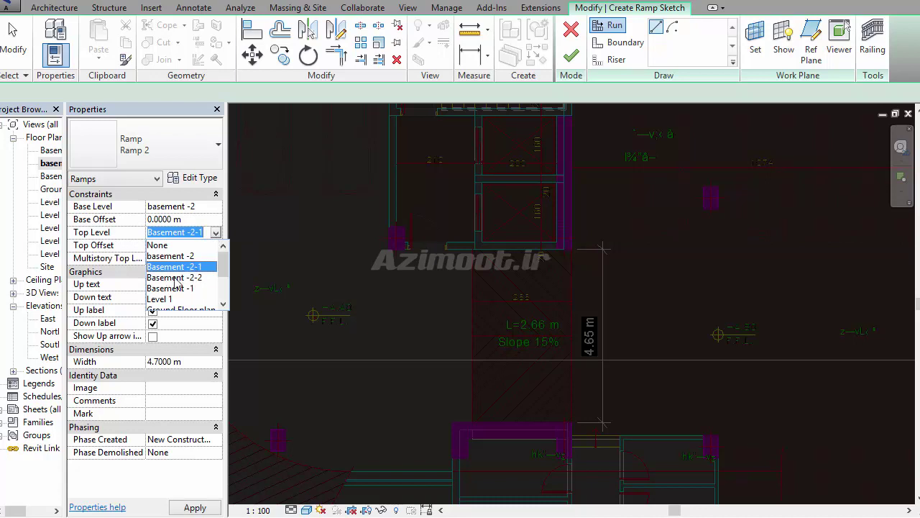
pyautogui.click(199, 277)
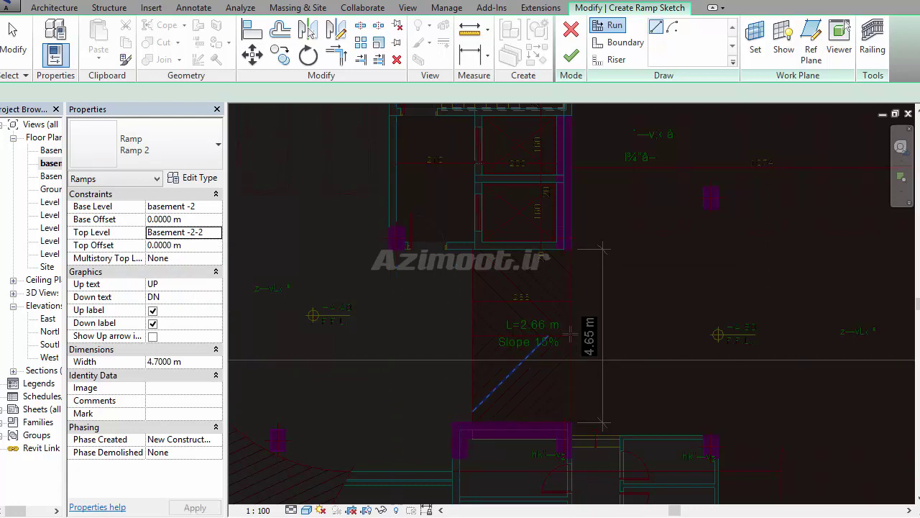
pyautogui.click(191, 362)
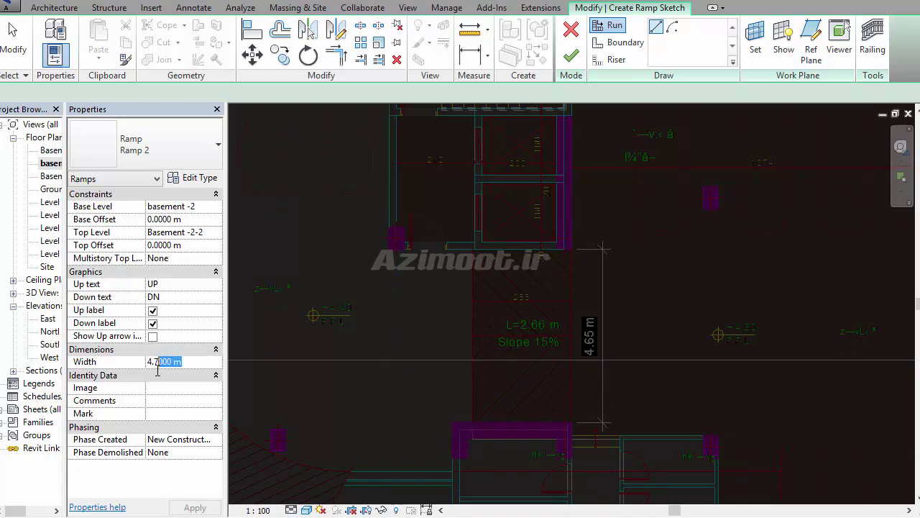
pyautogui.write('5')
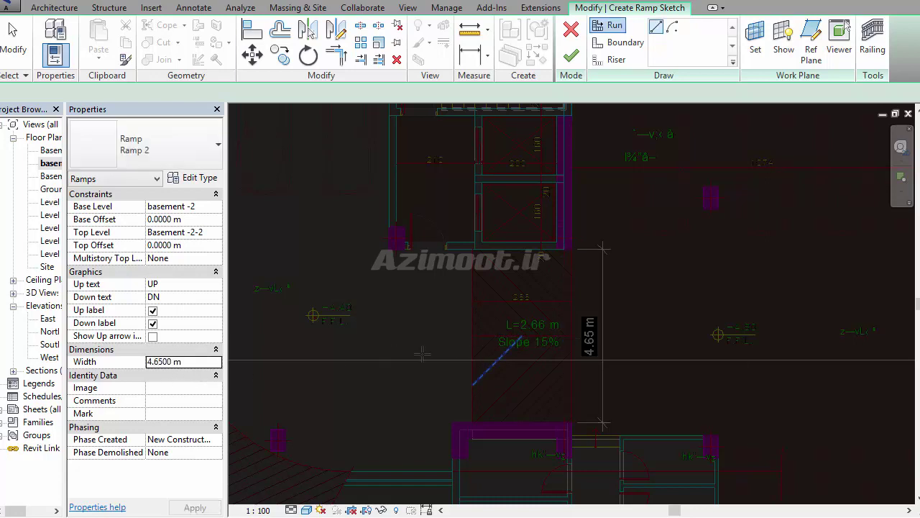
pyautogui.click(175, 176)
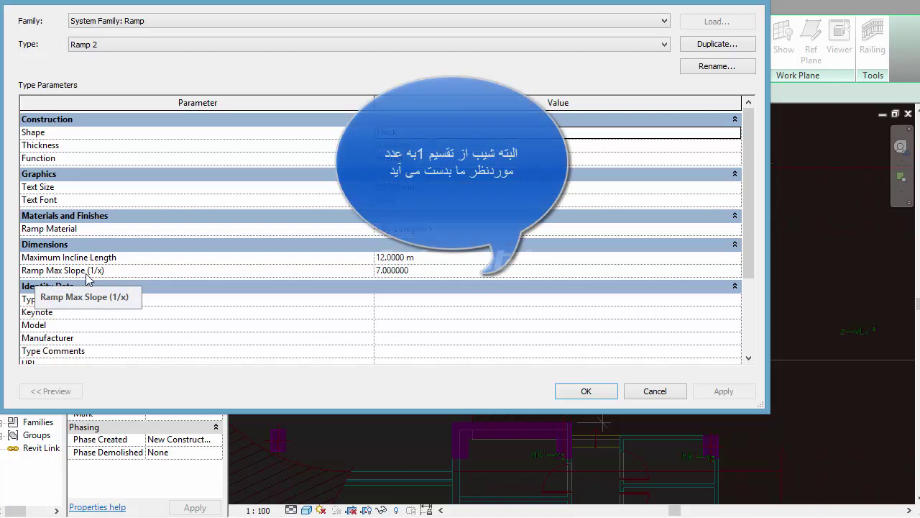
# - Try starting the ramp run at the opening intersection with the original maximum slope
pyautogui.click(422, 270)
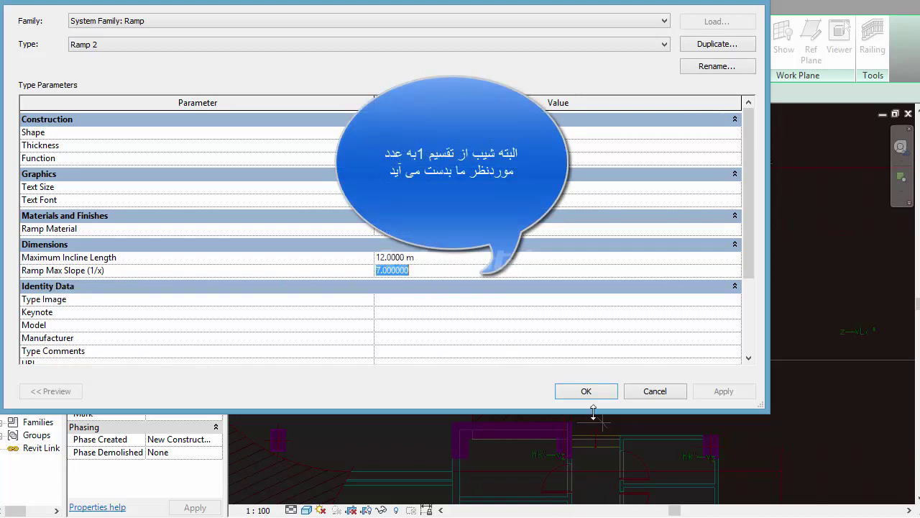
pyautogui.click(586, 391)
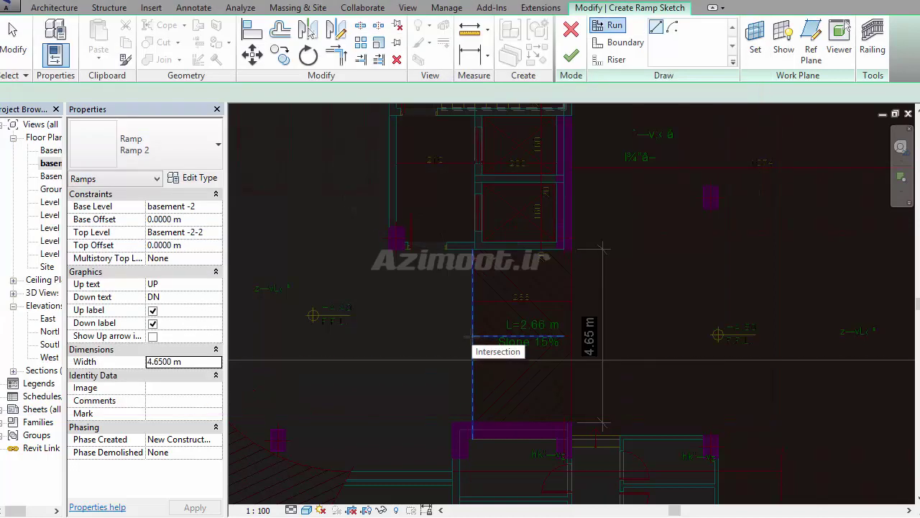
pyautogui.click(472, 335)
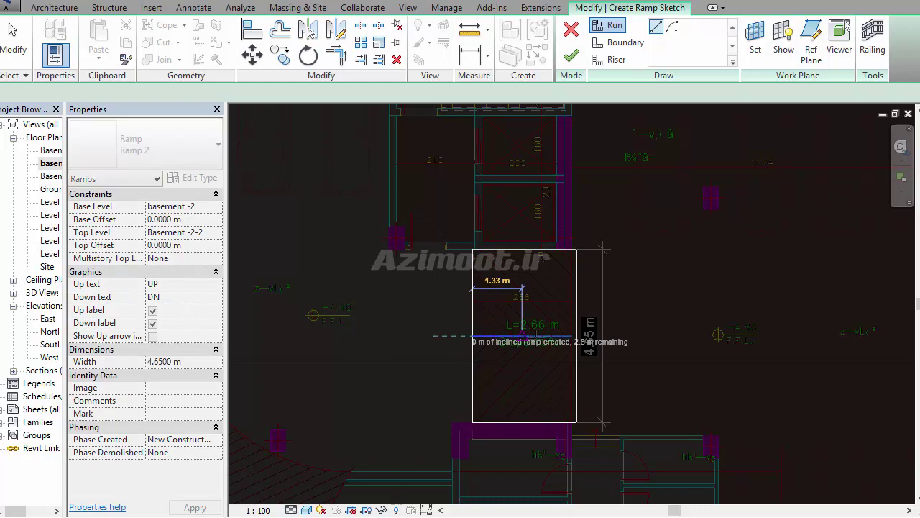
pyautogui.scroll(2, 579, 336)
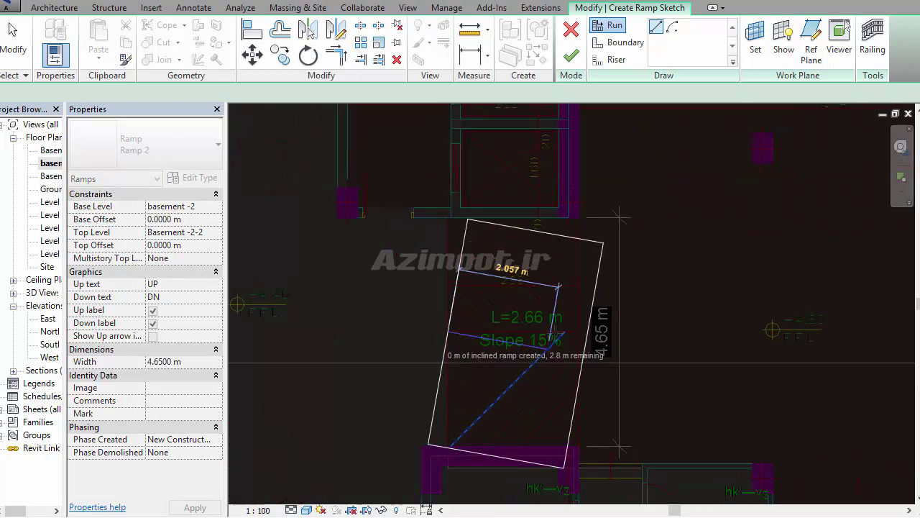
pyautogui.scroll(2, 604, 328)
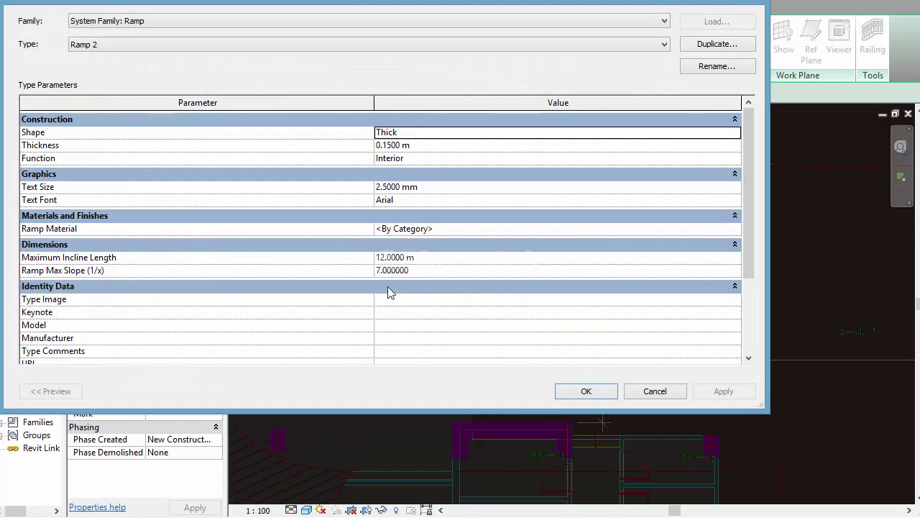
# - Change Ramp Max Slope (1/x) to 6.5, test a run, and cancel it
pyautogui.click(411, 270)
pyautogui.moveTo(411, 270); pyautogui.dragTo(364, 273)
pyautogui.write('6.5')
pyautogui.click(603, 397)
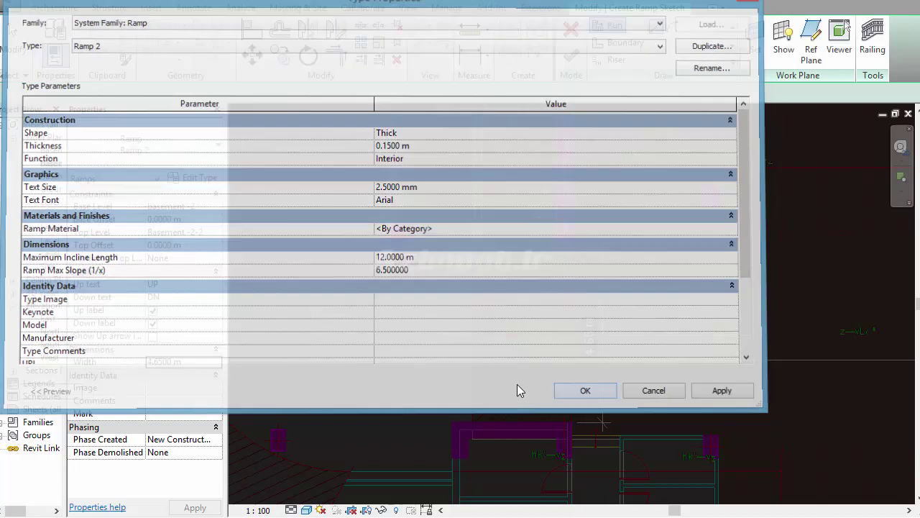
pyautogui.click(476, 336)
pyautogui.scroll(1, 564, 341)
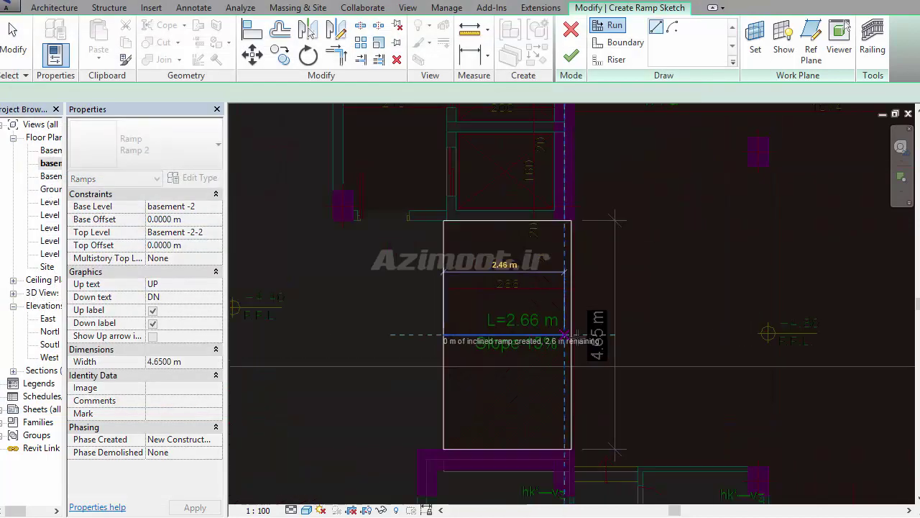
pyautogui.scroll(2, 564, 342)
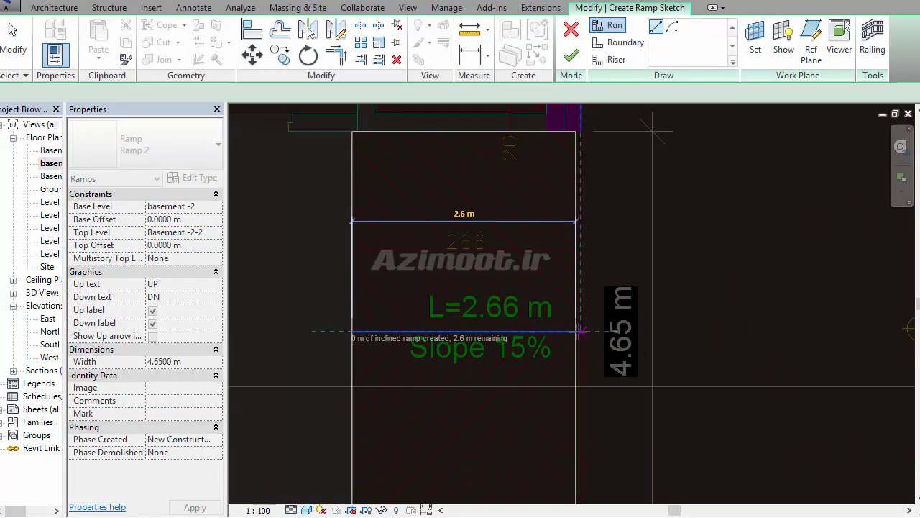
pyautogui.press('Escape')
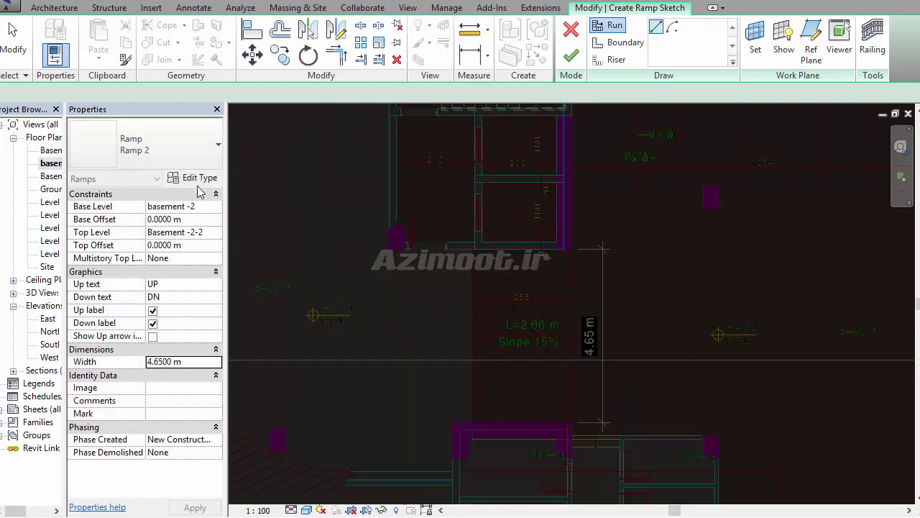
# - Set the ramp type's Ramp Max Slope (1/x) to 6.7
pyautogui.click(194, 177)
pyautogui.click(388, 270)
pyautogui.press('BackSpace')
pyautogui.write('700000')
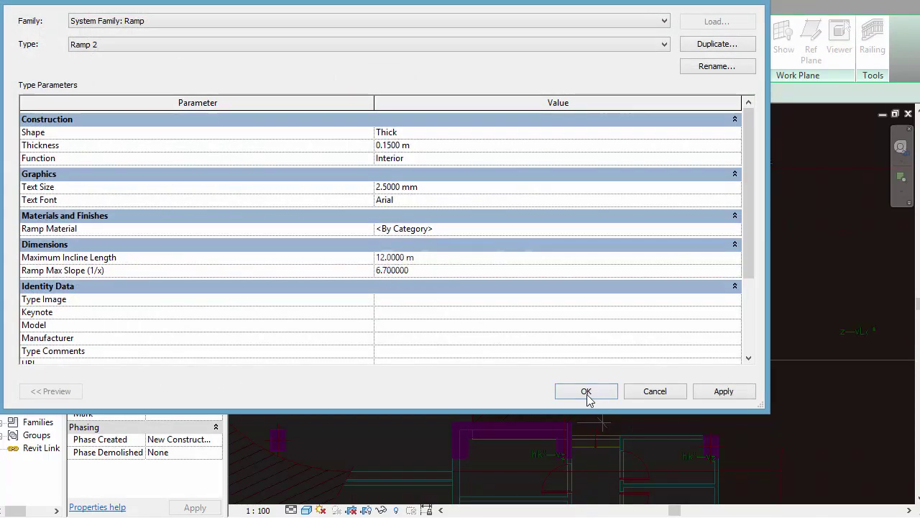
pyautogui.click(586, 391)
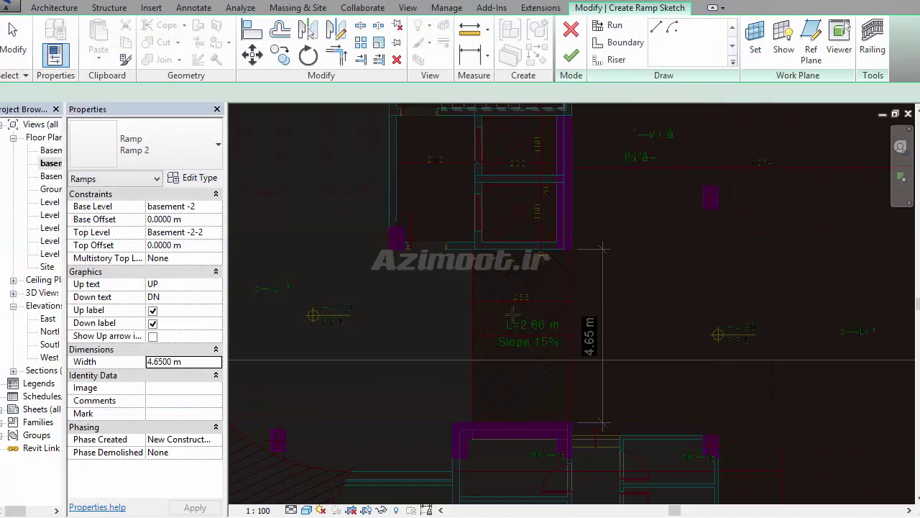
# - Sketch the run from the opening edge to the far edge and finish Ramp 2, 4.65 m wide and 2.66 m long
pyautogui.click(473, 335)
pyautogui.scroll(3, 573, 334)
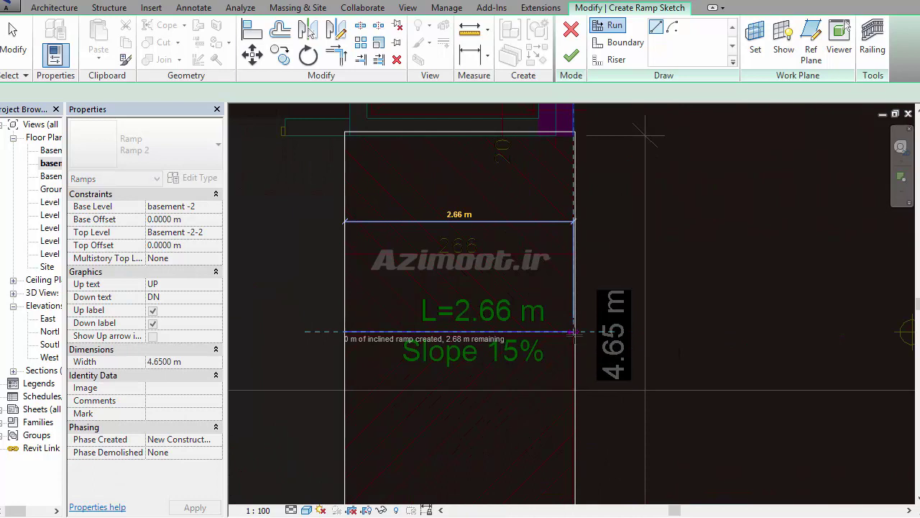
pyautogui.scroll(-1, 573, 334)
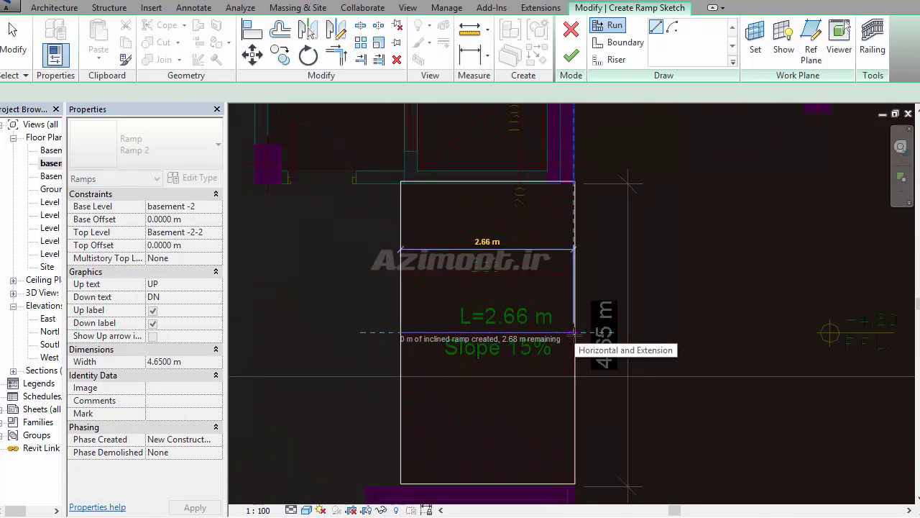
pyautogui.press('Escape')
pyautogui.scroll(-2, 460, 341)
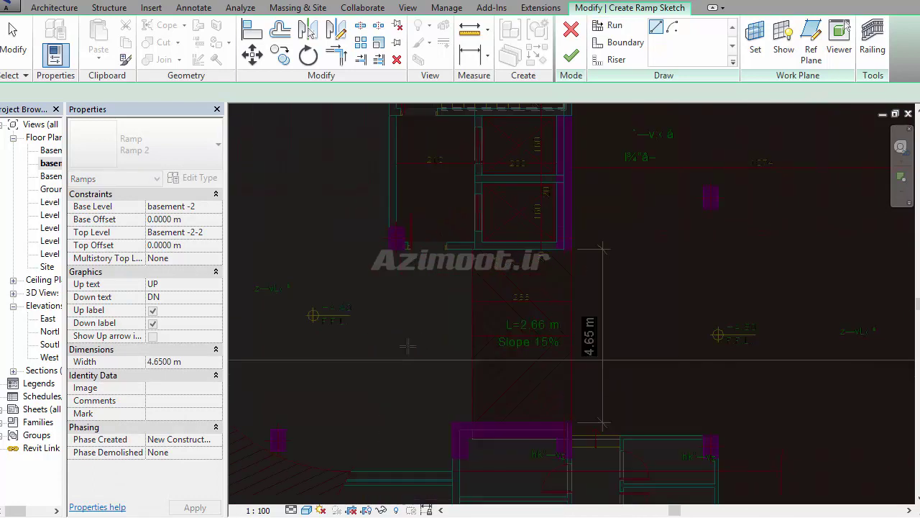
pyautogui.scroll(1, 474, 335)
pyautogui.click(472, 333)
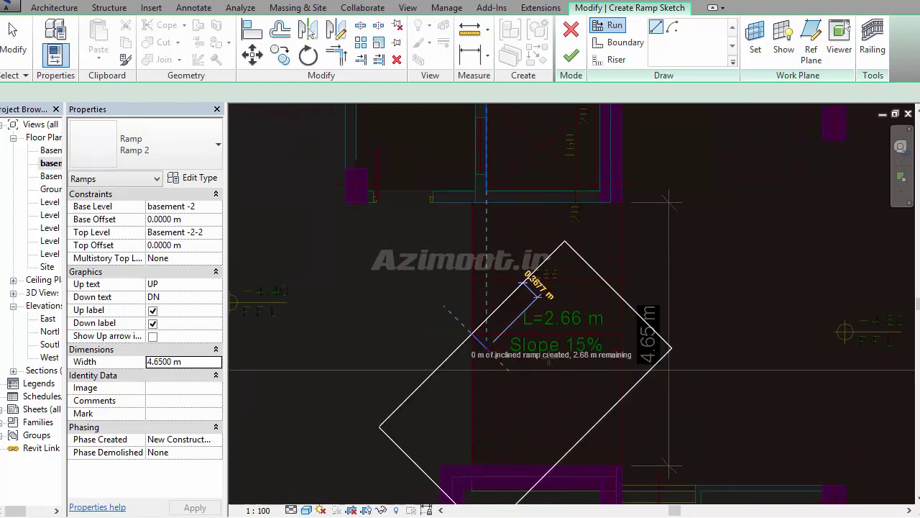
pyautogui.click(624, 333)
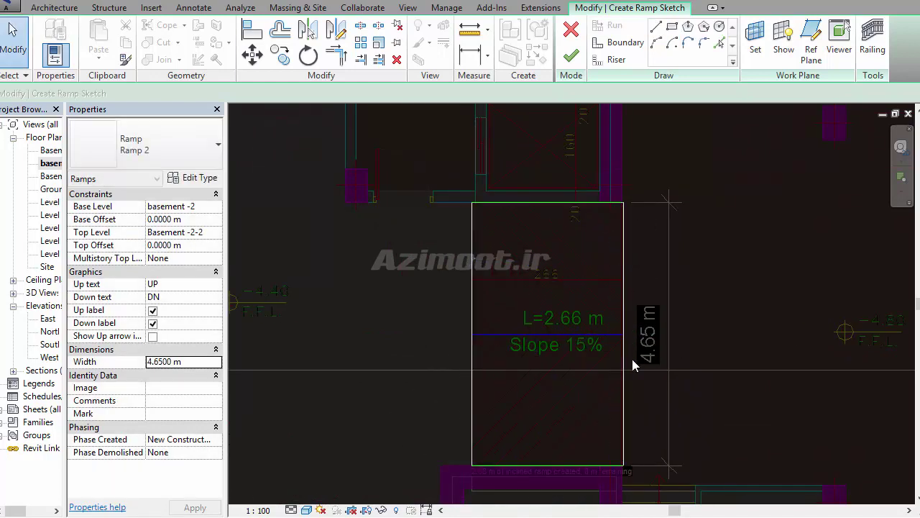
pyautogui.click(572, 58)
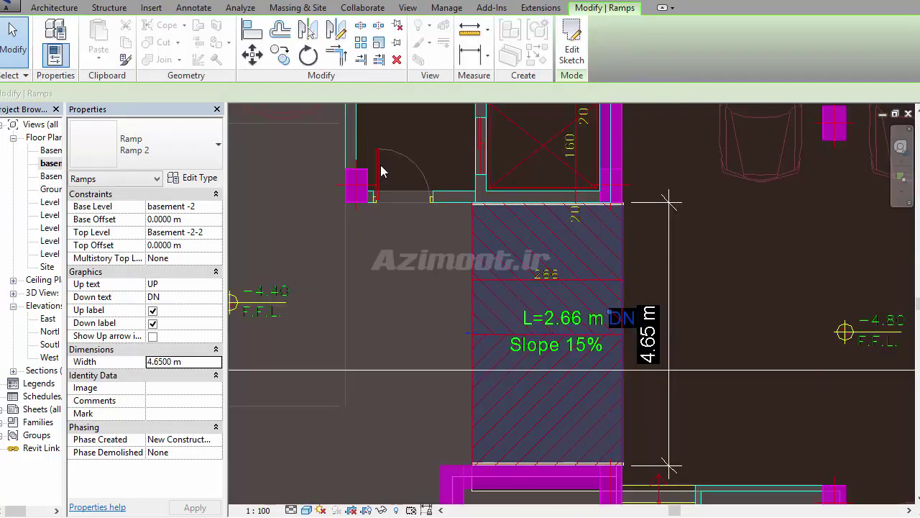
pyautogui.click(235, 2)
pyautogui.scroll(3, 575, 378)
pyautogui.scroll(2, 579, 352)
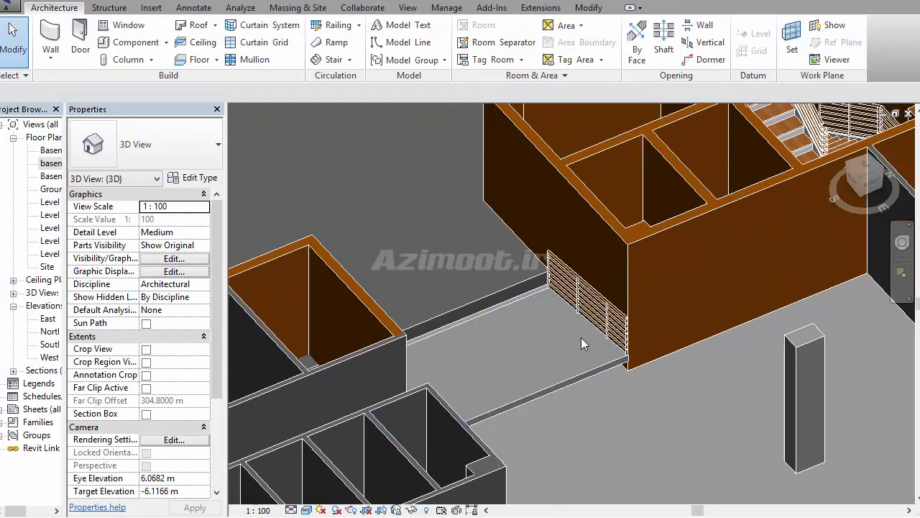
pyautogui.doubleClick(48, 165)
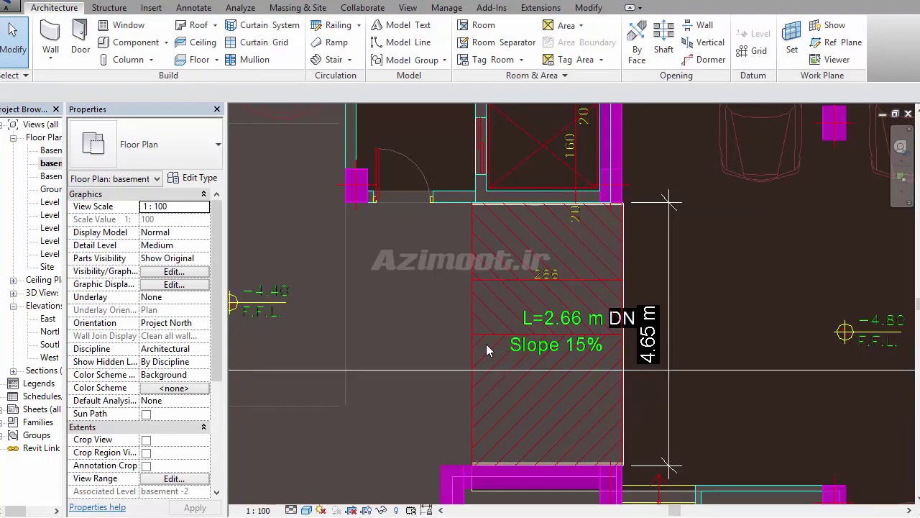
pyautogui.scroll(2, 487, 350)
pyautogui.scroll(2, 468, 343)
pyautogui.click(508, 338)
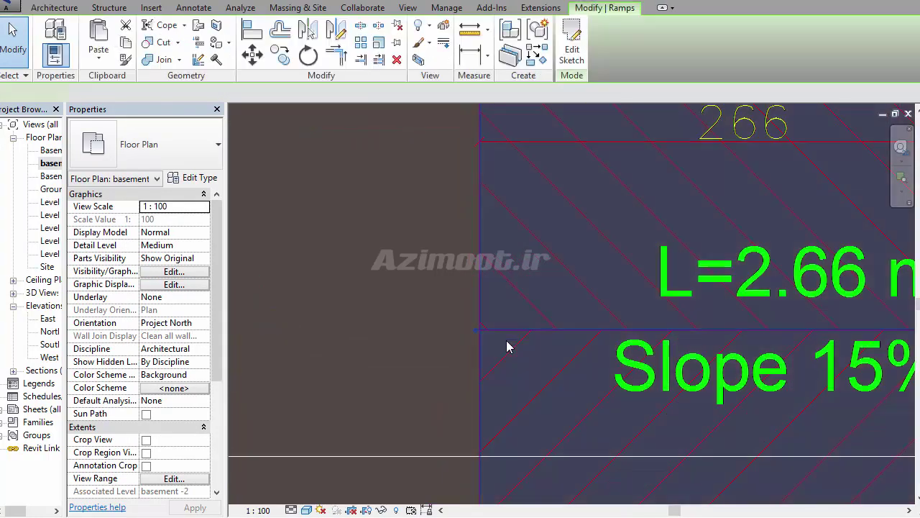
pyautogui.scroll(1, 483, 338)
pyautogui.scroll(1, 483, 337)
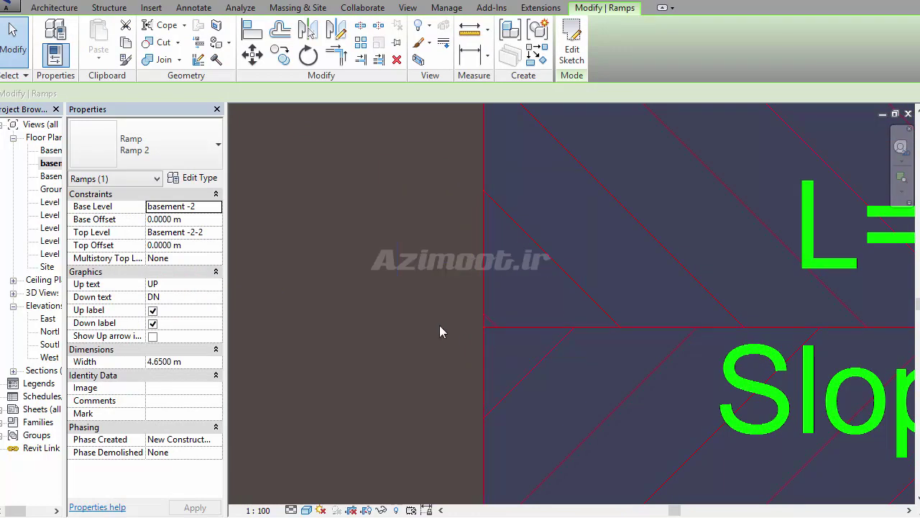
pyautogui.click(237, 3)
pyautogui.moveTo(455, 282)
pyautogui.keyDown('shift'); pyautogui.mouseDown(button='middle')
pyautogui.moveTo(576, 376)
pyautogui.moveTo(500, 346)
pyautogui.moveTo(530, 364)
pyautogui.moveTo(551, 329)
pyautogui.moveTo(555, 361)
pyautogui.moveTo(519, 343)
pyautogui.mouseUp(button='middle'); pyautogui.keyUp('shift')
pyautogui.scroll(-2, 641, 331)
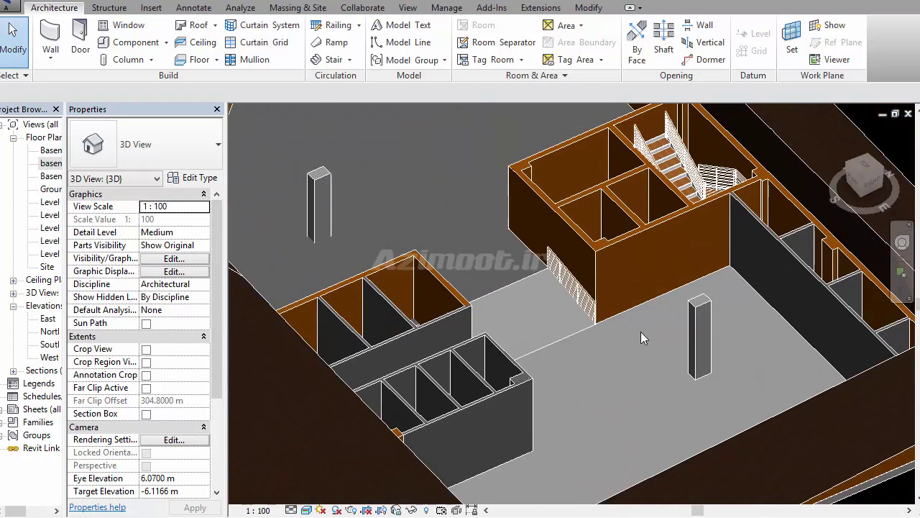
pyautogui.doubleClick(52, 166)
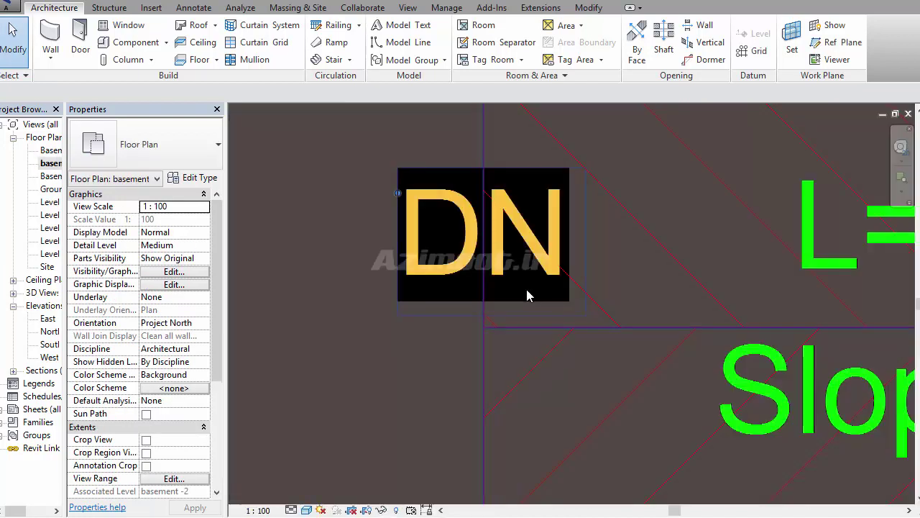
pyautogui.scroll(-2, 489, 274)
pyautogui.scroll(-3, 425, 255)
pyautogui.scroll(-4, 493, 275)
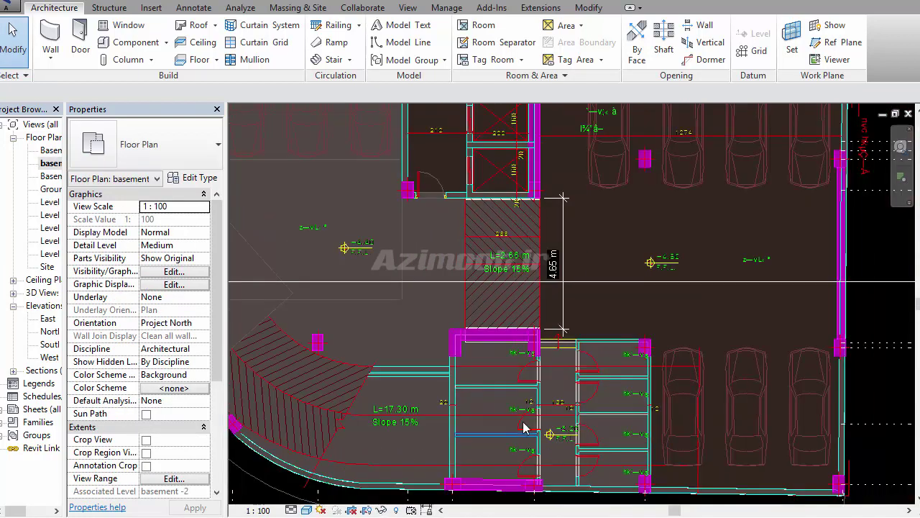
pyautogui.moveTo(558, 374); pyautogui.dragTo(770, 406, button='middle')
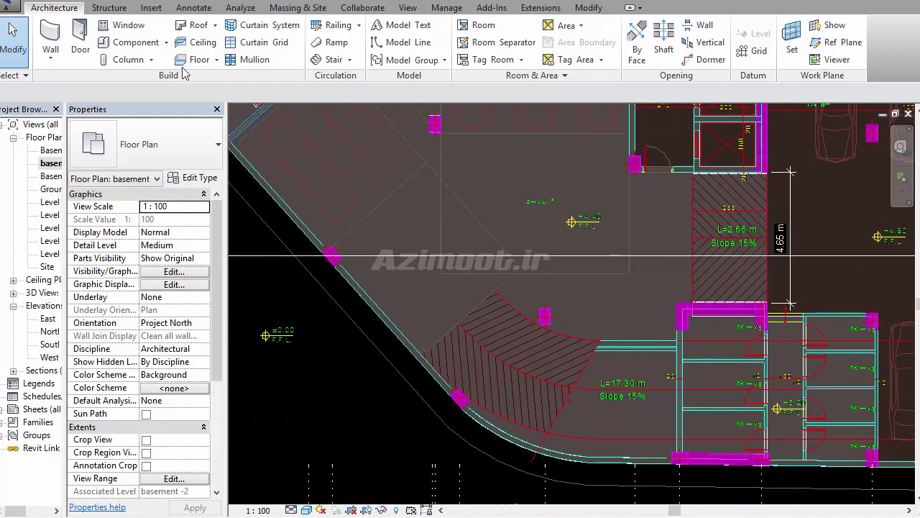
pyautogui.click(333, 42)
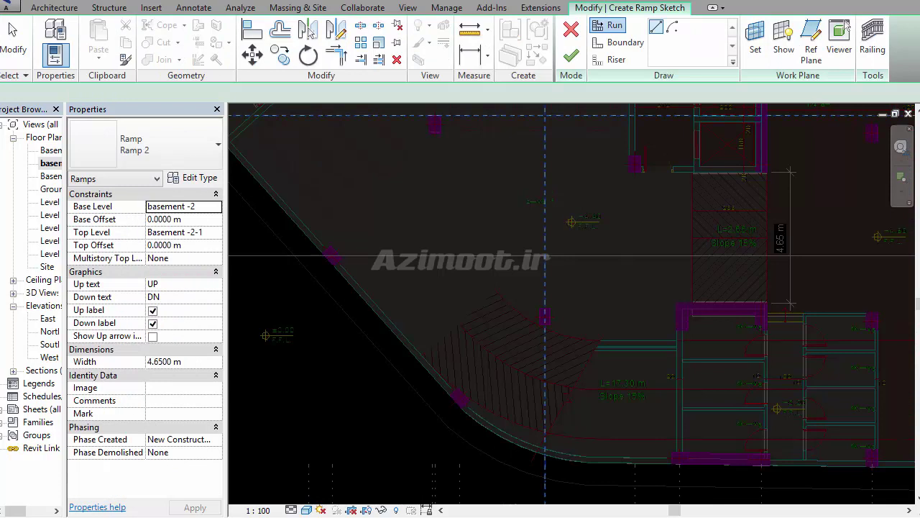
pyautogui.click(672, 29)
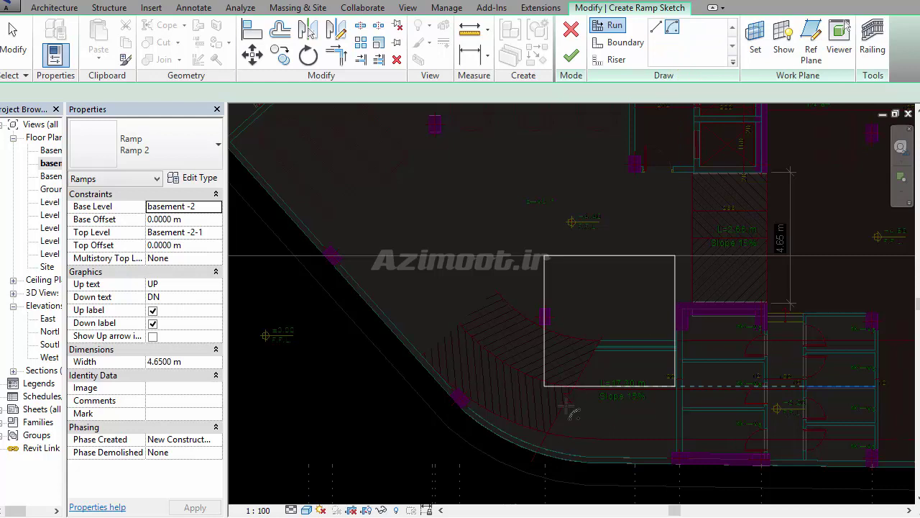
pyautogui.click(474, 263)
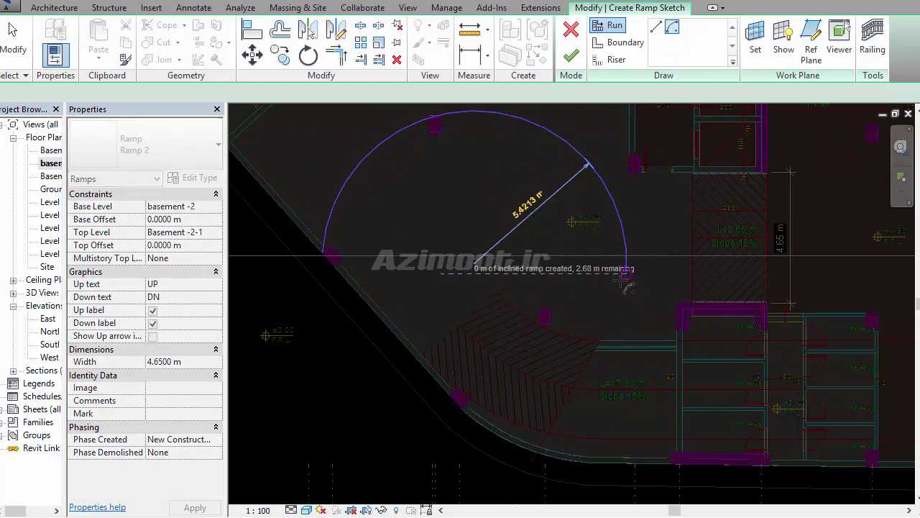
pyautogui.click(371, 204)
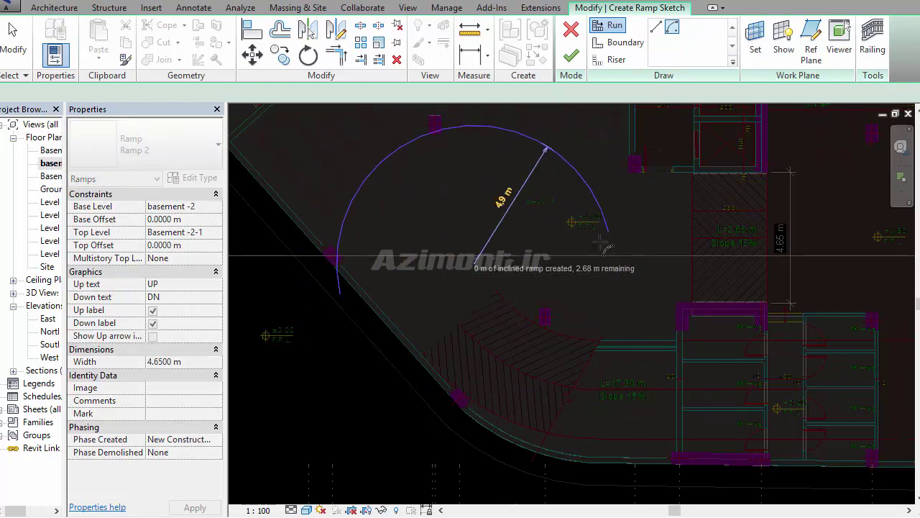
pyautogui.click(544, 322)
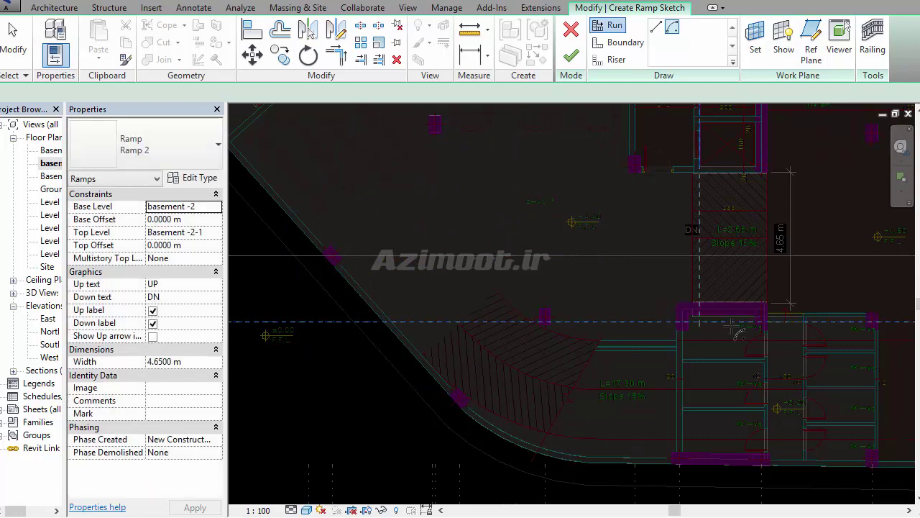
pyautogui.scroll(2, 517, 324)
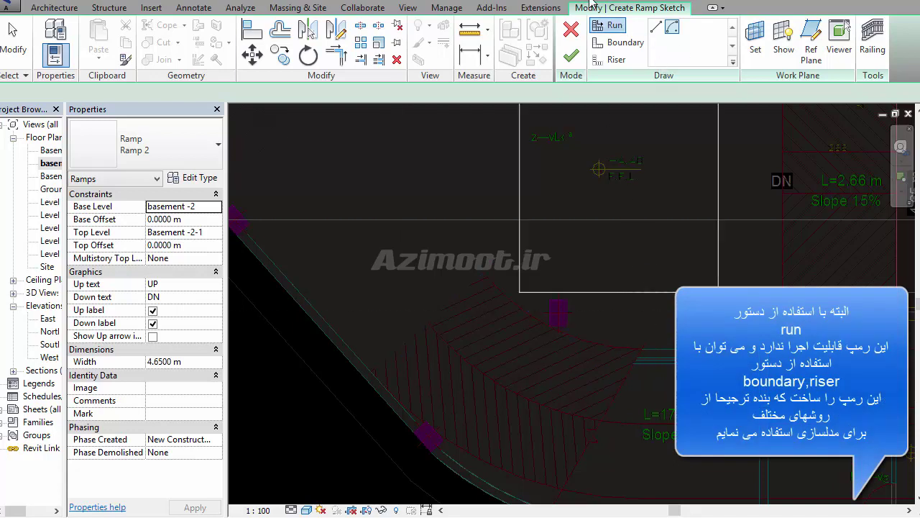
pyautogui.click(571, 56)
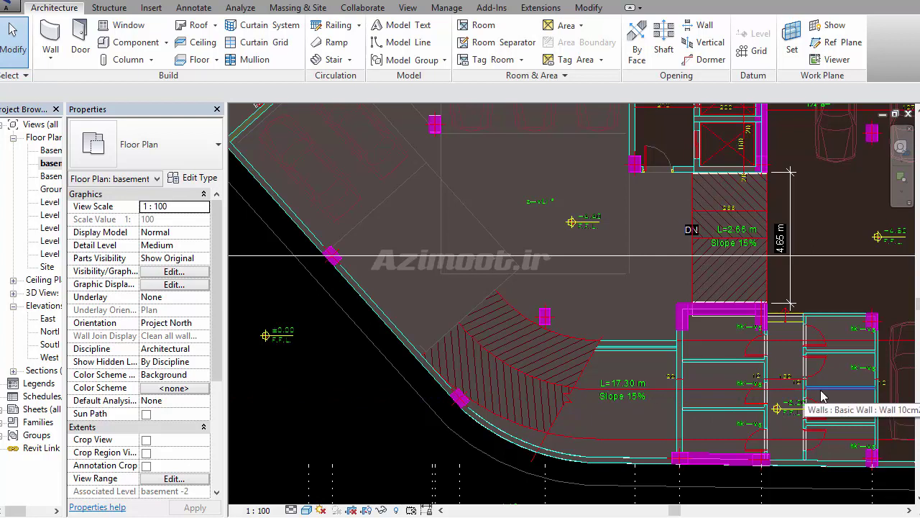
pyautogui.click(57, 9)
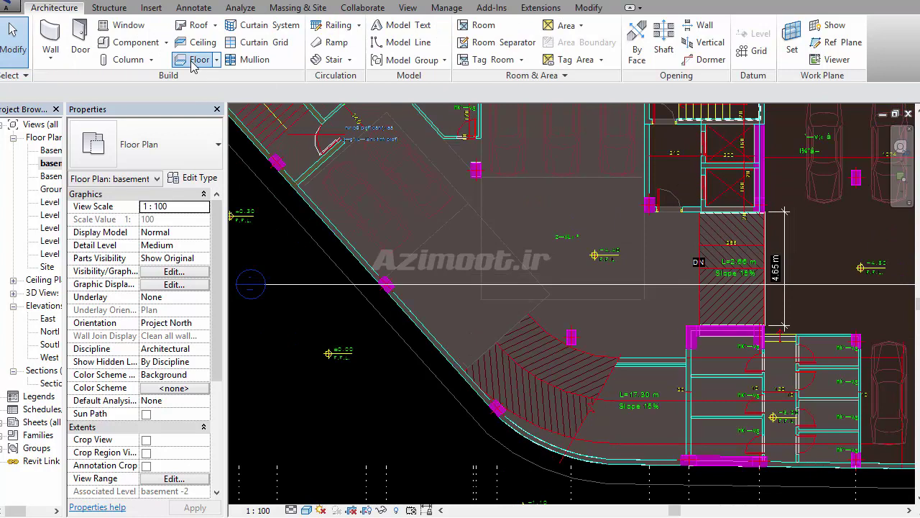
# - Save the project and start a floor boundary from the straight and curved ramp edges
pyautogui.click(367, 224)
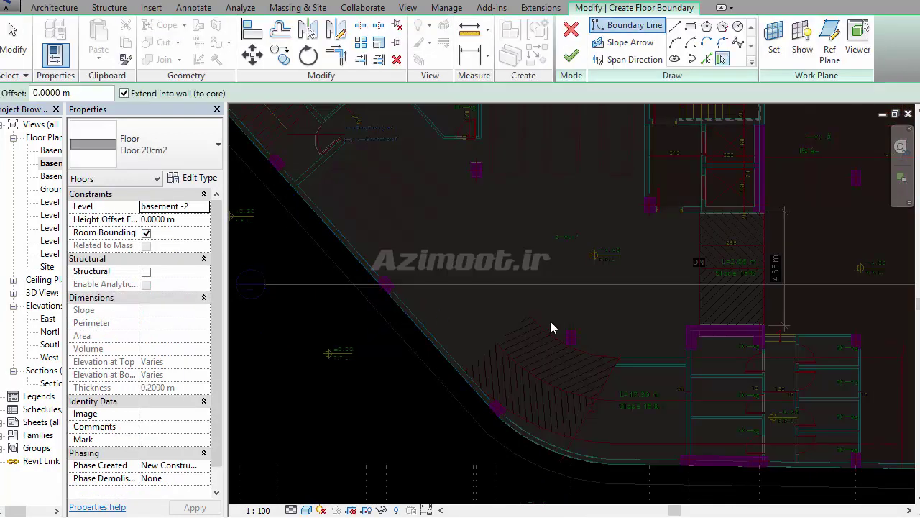
pyautogui.moveTo(550, 321); pyautogui.dragTo(499, 310, button='middle')
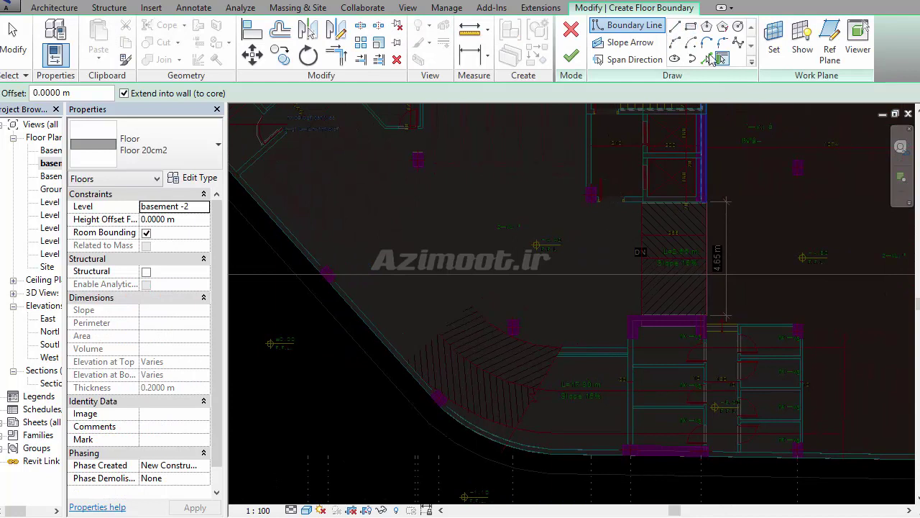
pyautogui.click(706, 58)
pyautogui.click(467, 317)
pyautogui.scroll(1, 489, 325)
pyautogui.scroll(2, 489, 325)
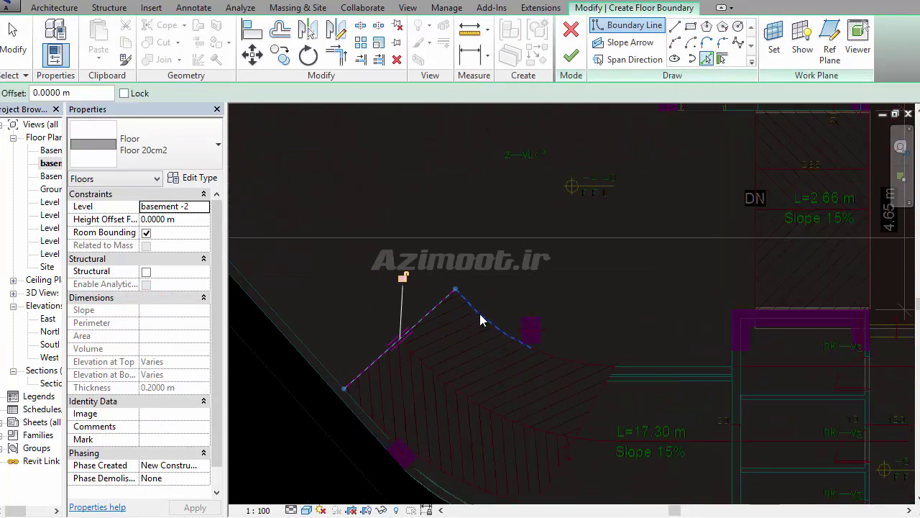
pyautogui.click(581, 361)
# - Add the parking-side, vertical, bottom and curved outer wall edges to the floor boundary
pyautogui.scroll(-2, 453, 292)
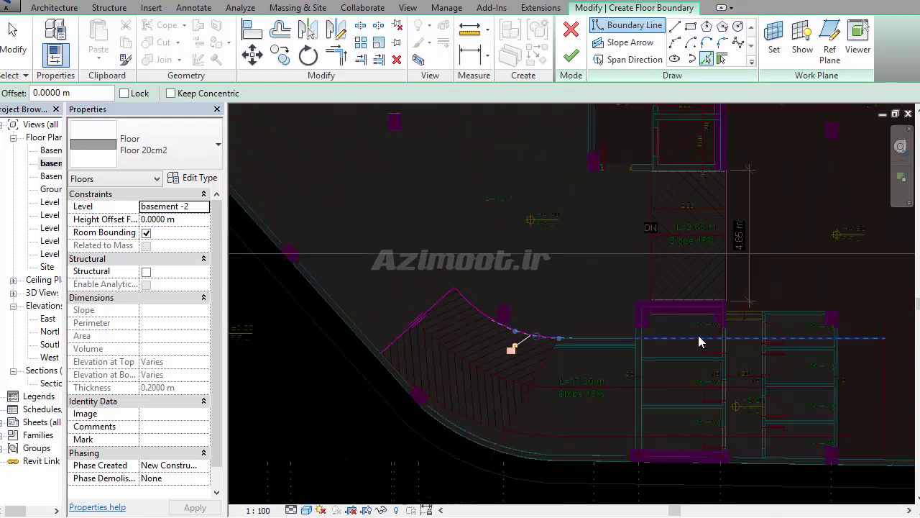
pyautogui.click(701, 336)
pyautogui.moveTo(723, 380); pyautogui.dragTo(579, 306, button='middle')
pyautogui.click(776, 356)
pyautogui.click(743, 364)
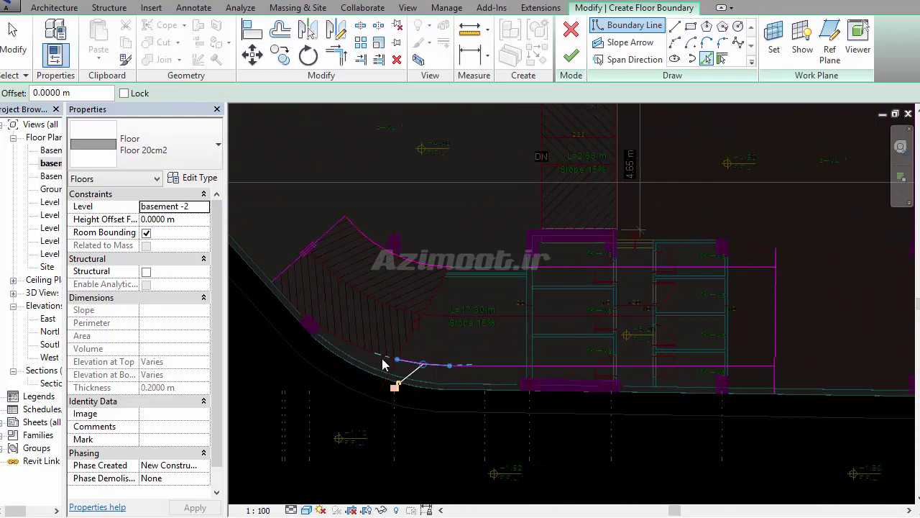
pyautogui.click(362, 346)
pyautogui.moveTo(324, 350); pyautogui.dragTo(464, 391, button='middle')
pyautogui.scroll(2, 464, 392)
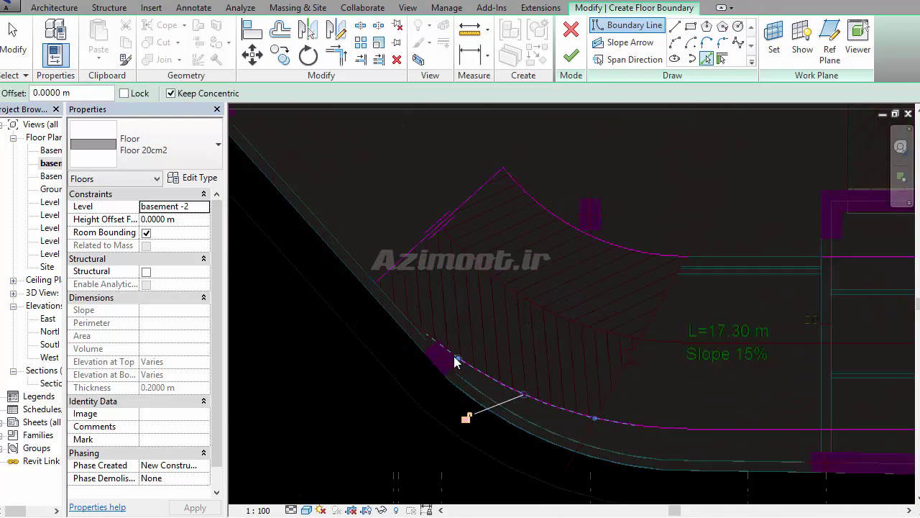
pyautogui.scroll(2, 447, 366)
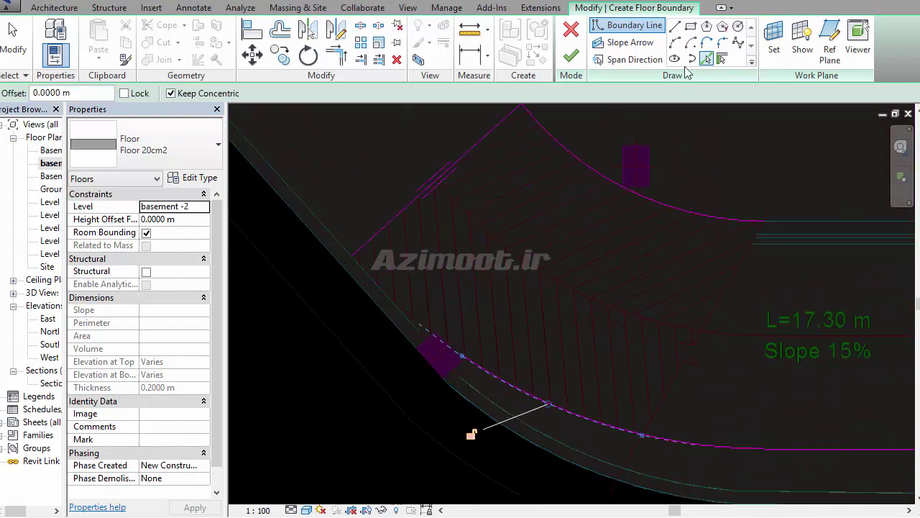
pyautogui.click(708, 60)
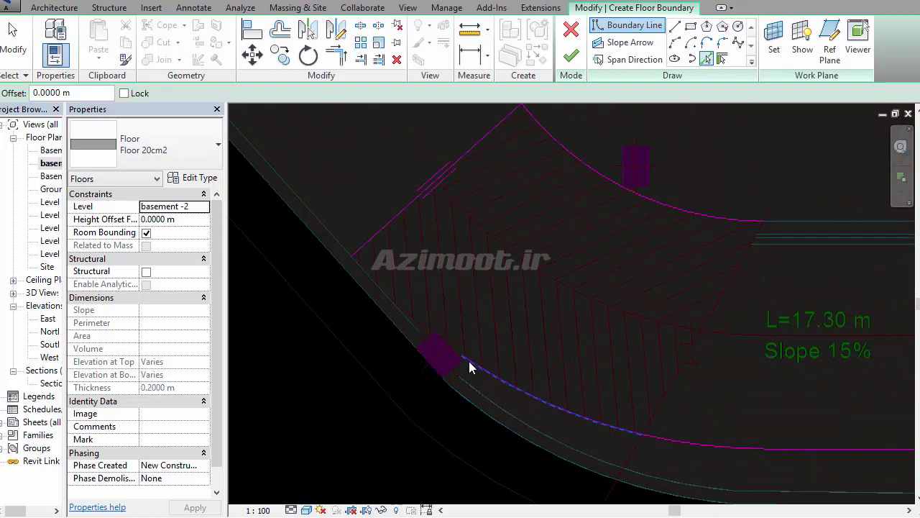
pyautogui.click(473, 362)
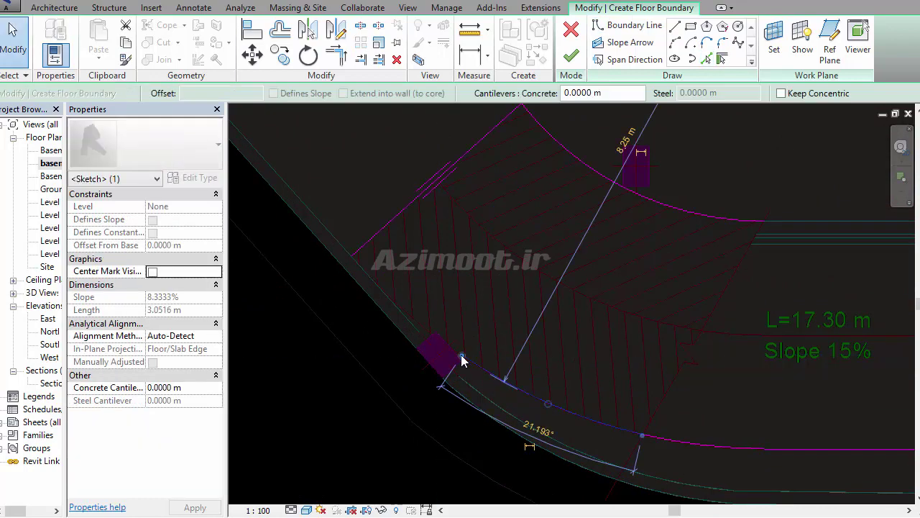
pyautogui.press('Escape')
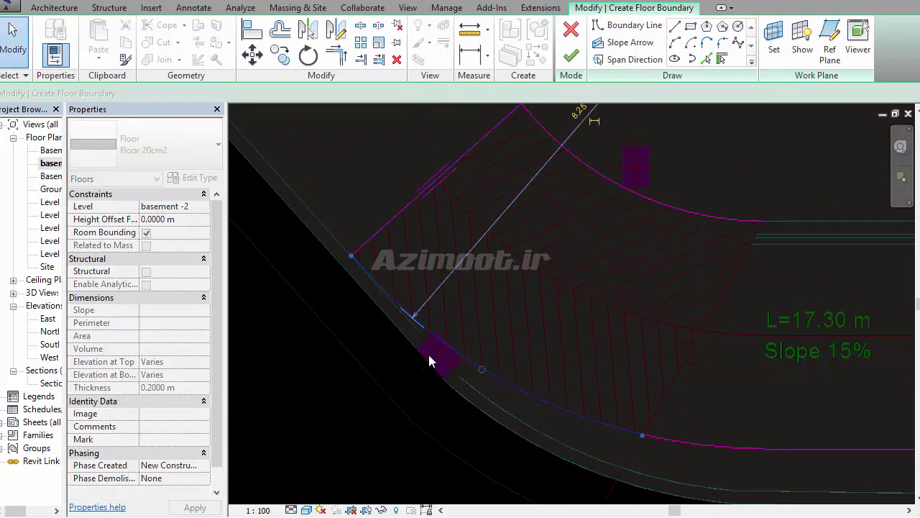
# - Check the boundary arc and lines, then join boundary corners with Trim/Extend to Corner
pyautogui.click(429, 355)
pyautogui.scroll(-3, 403, 284)
pyautogui.press('Escape')
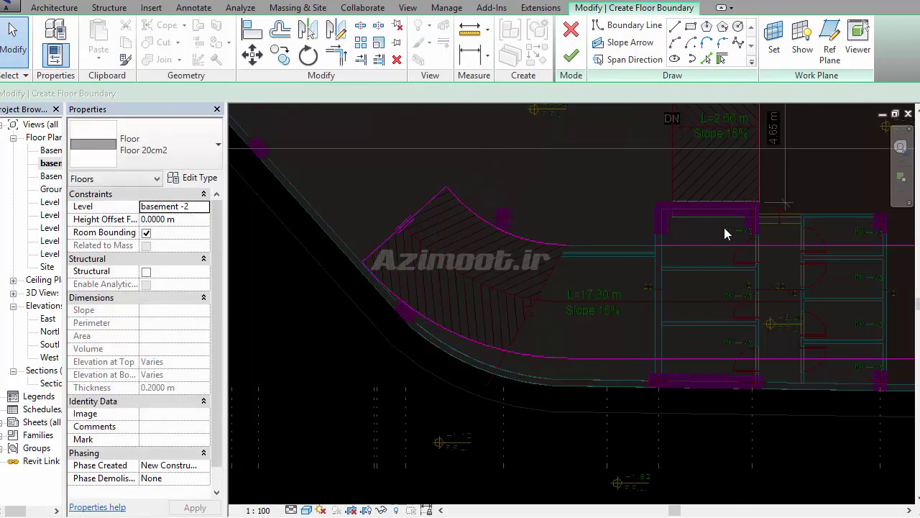
pyautogui.click(657, 253)
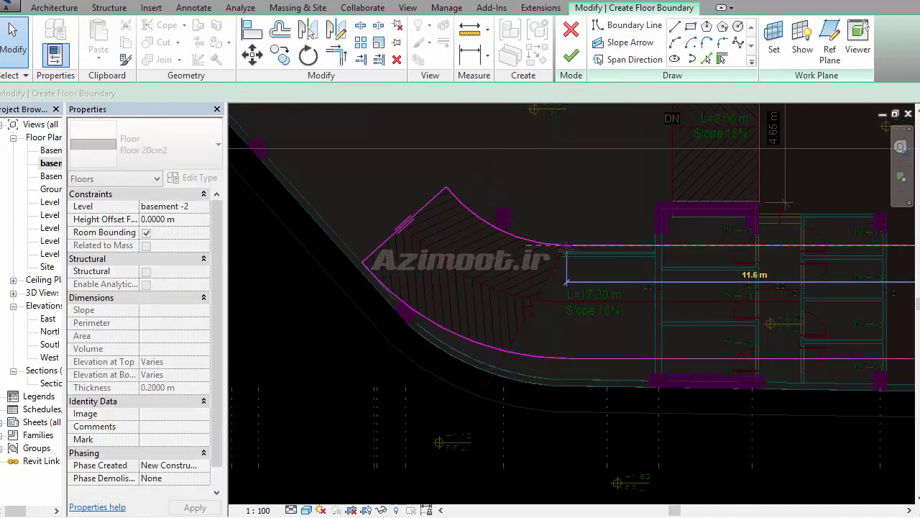
pyautogui.scroll(-3, 782, 297)
pyautogui.press('Escape')
pyautogui.scroll(3, 589, 272)
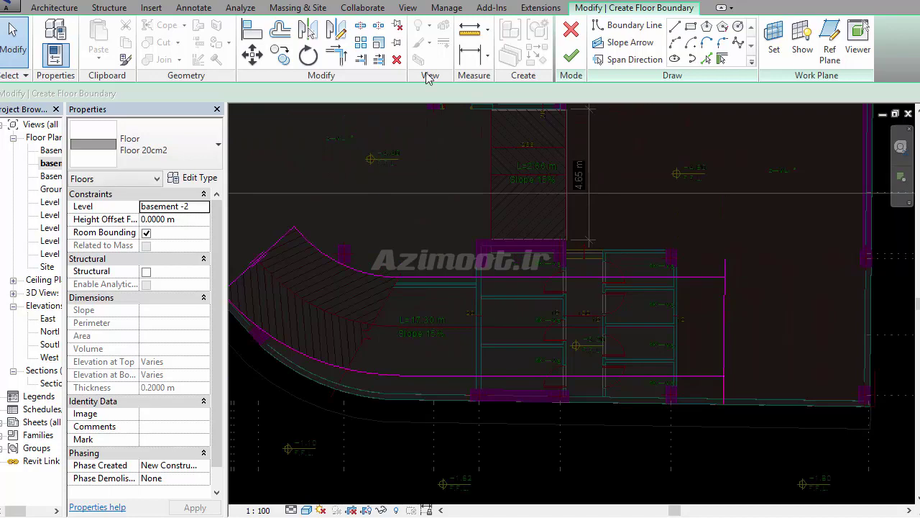
pyautogui.click(339, 59)
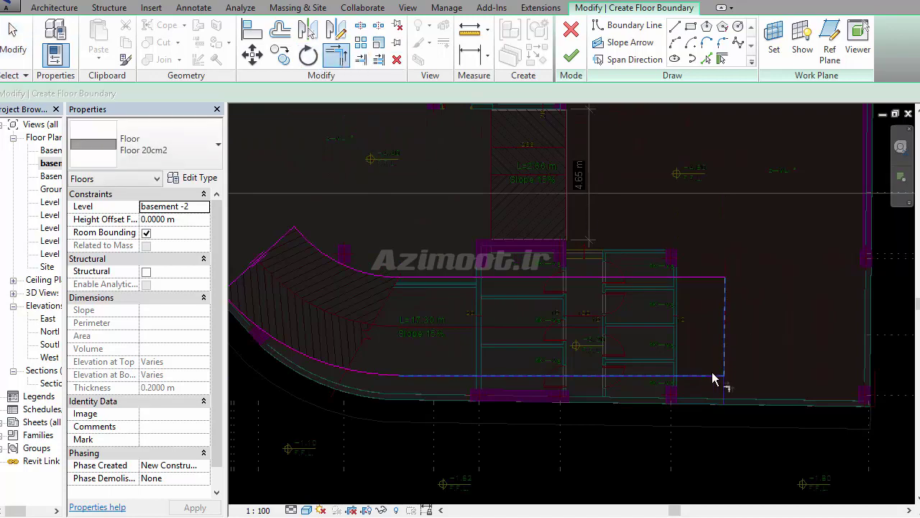
pyautogui.moveTo(530, 312); pyautogui.dragTo(660, 350, button='middle')
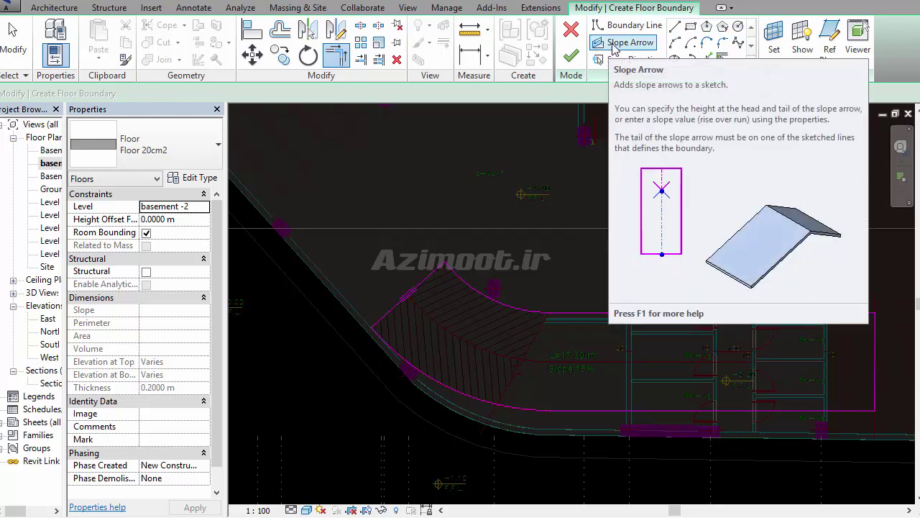
# - Draw a first slope arrow across the ramp, then discard it
pyautogui.moveTo(624, 42)
pyautogui.click(613, 43)
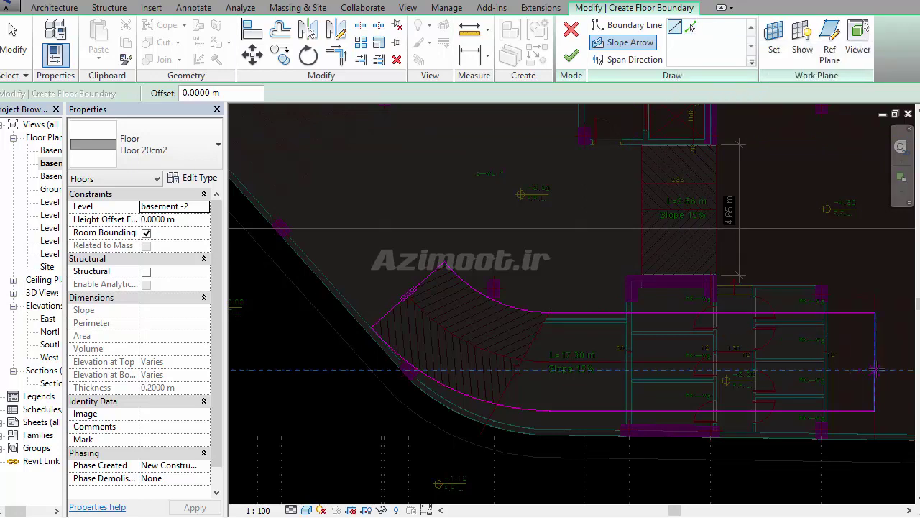
pyautogui.click(573, 359)
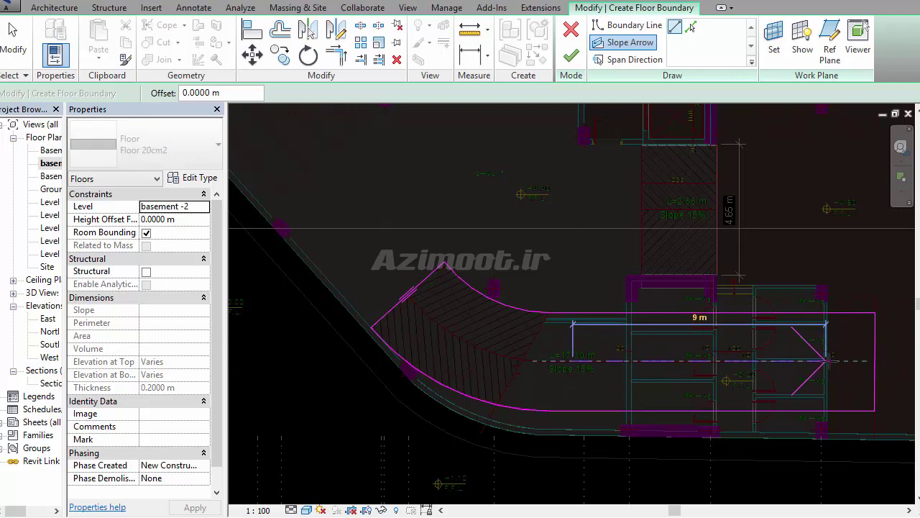
pyautogui.click(837, 363)
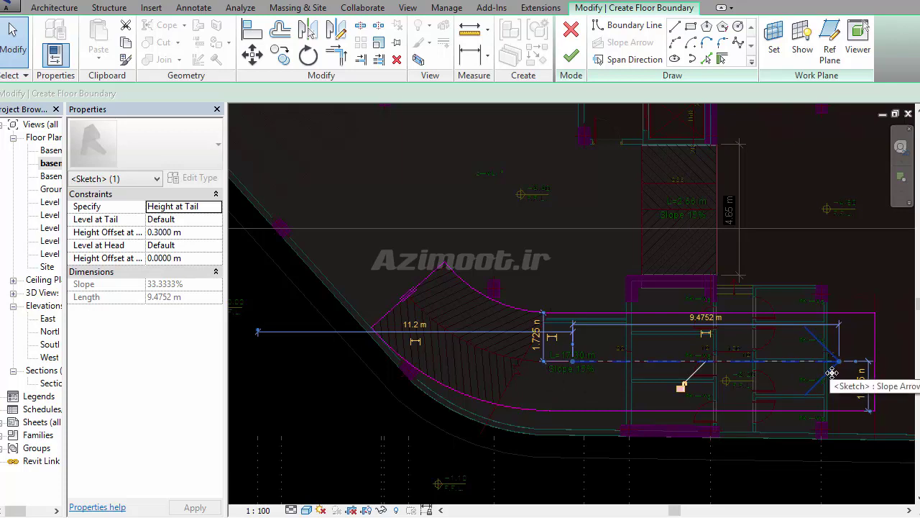
pyautogui.press('Escape')
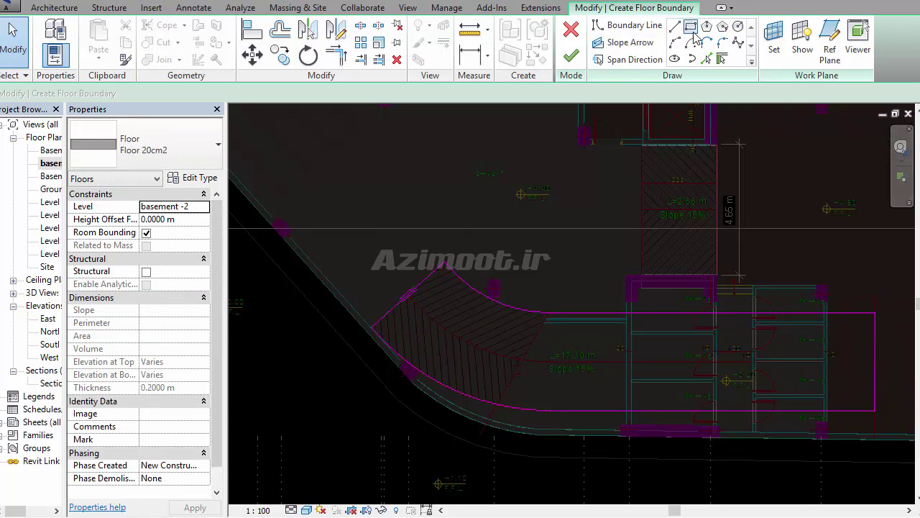
# - Draw a 12 m slope arrow from the ramp's right edge leftward toward the curve
pyautogui.click(626, 42)
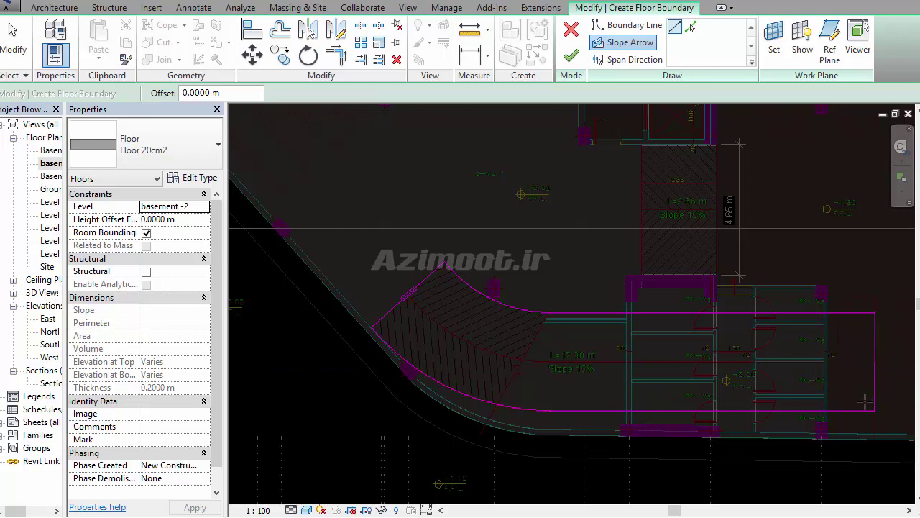
pyautogui.click(874, 362)
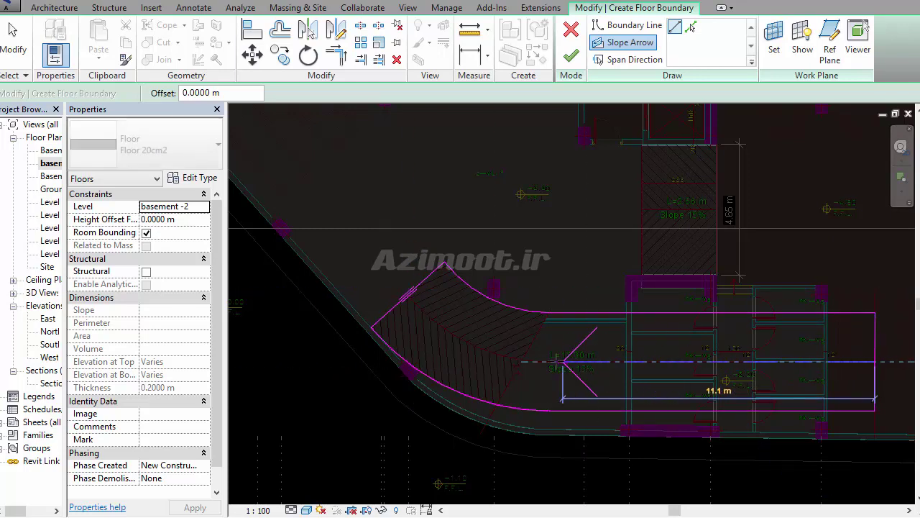
pyautogui.click(538, 361)
# - Keep the slope arrow as Height at Tail and set its Height Offset at Tail to 2 m
pyautogui.press('Escape')
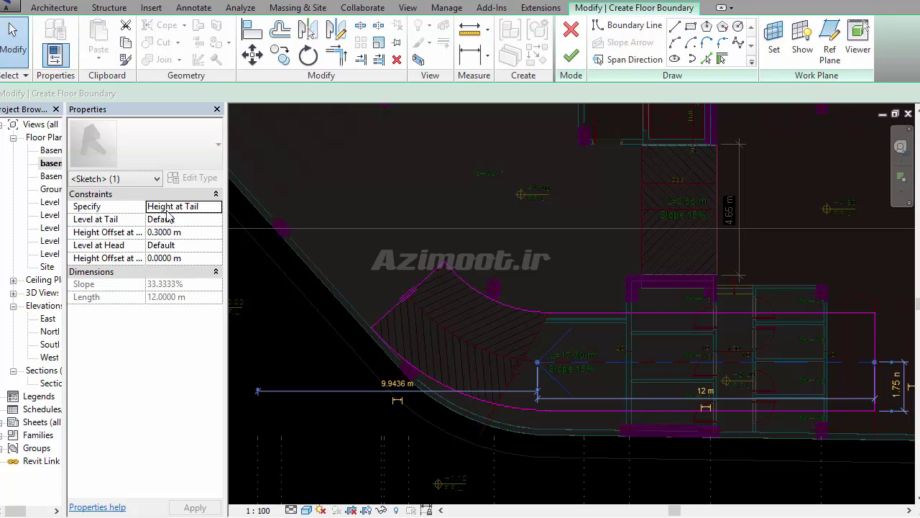
pyautogui.click(873, 372)
pyautogui.click(214, 208)
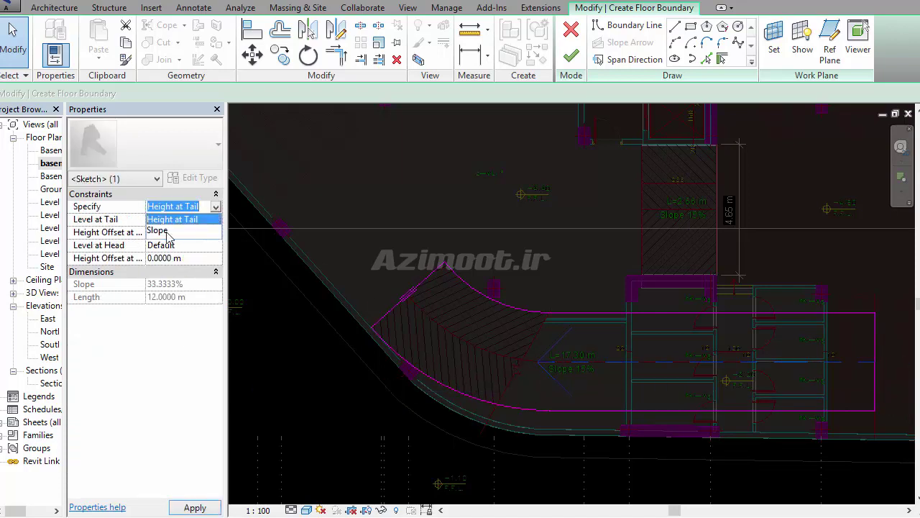
pyautogui.click(210, 219)
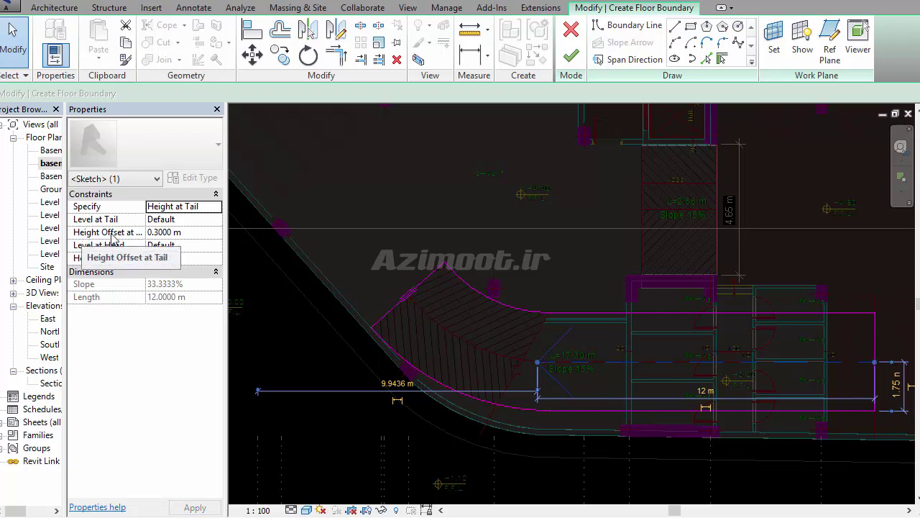
pyautogui.click(192, 233)
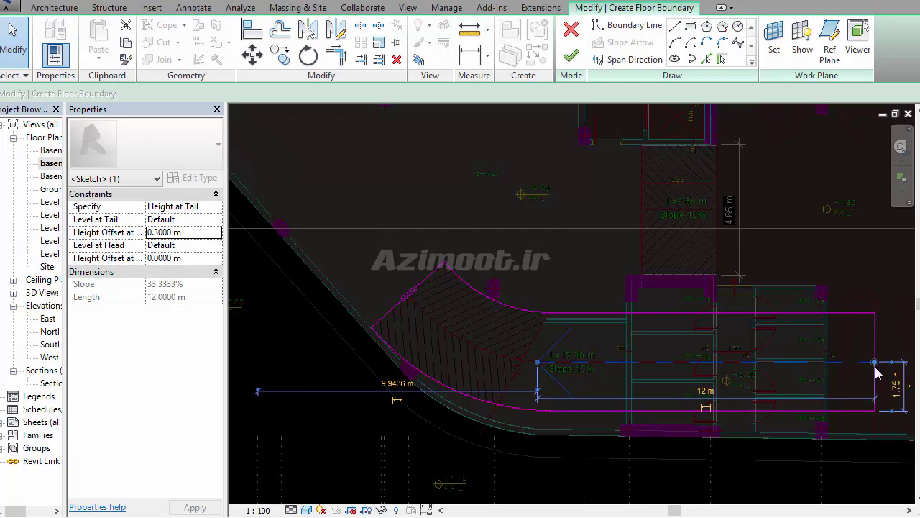
pyautogui.click(204, 234)
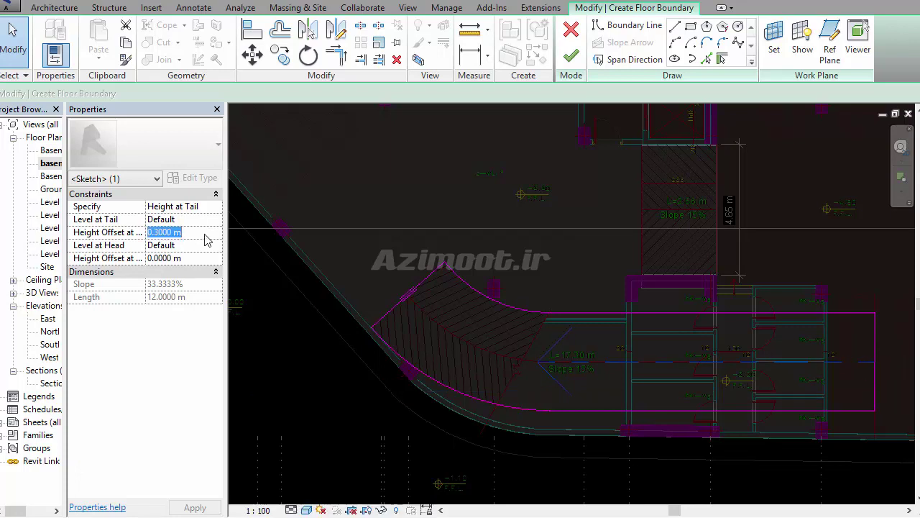
pyautogui.write('2')
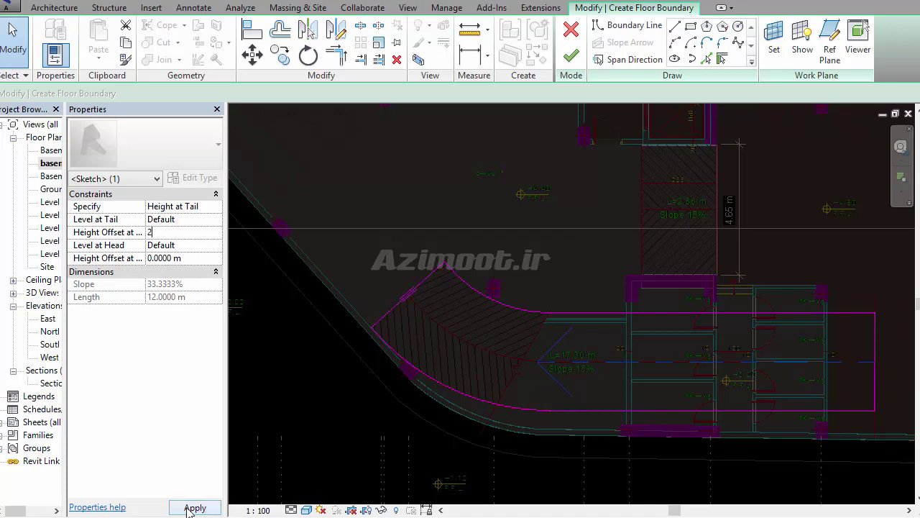
pyautogui.click(195, 507)
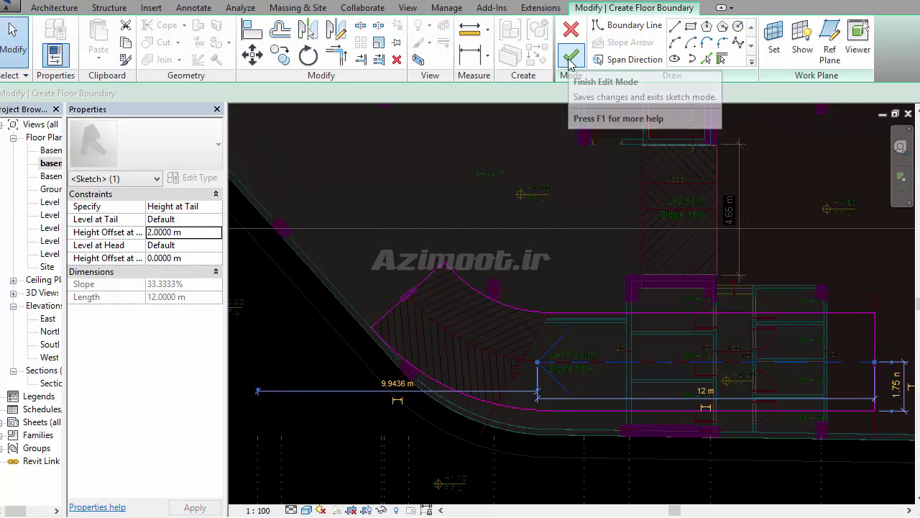
# - Attempt to finish the floor sketch and dismiss the closed-loop error
pyautogui.click(570, 56)
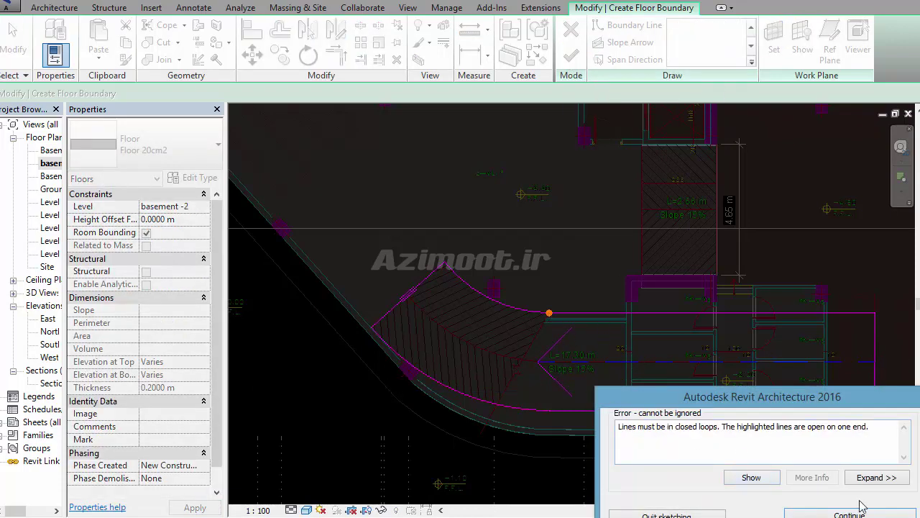
pyautogui.click(761, 480)
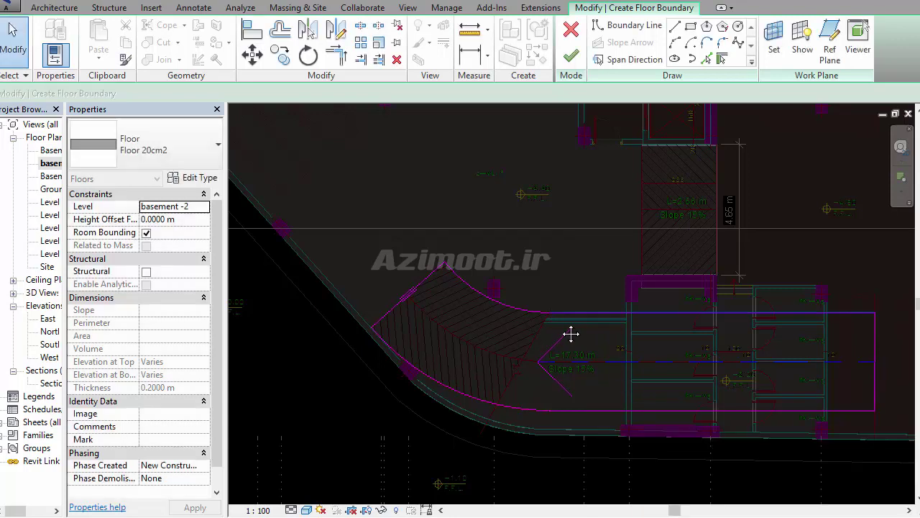
pyautogui.scroll(2, 557, 315)
pyautogui.scroll(3, 554, 323)
pyautogui.scroll(2, 546, 320)
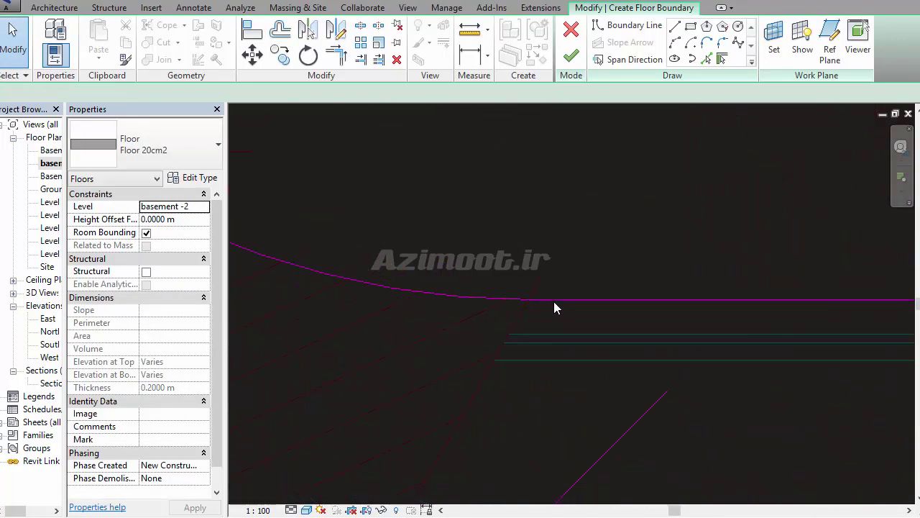
pyautogui.scroll(2, 532, 300)
pyautogui.scroll(-2, 456, 281)
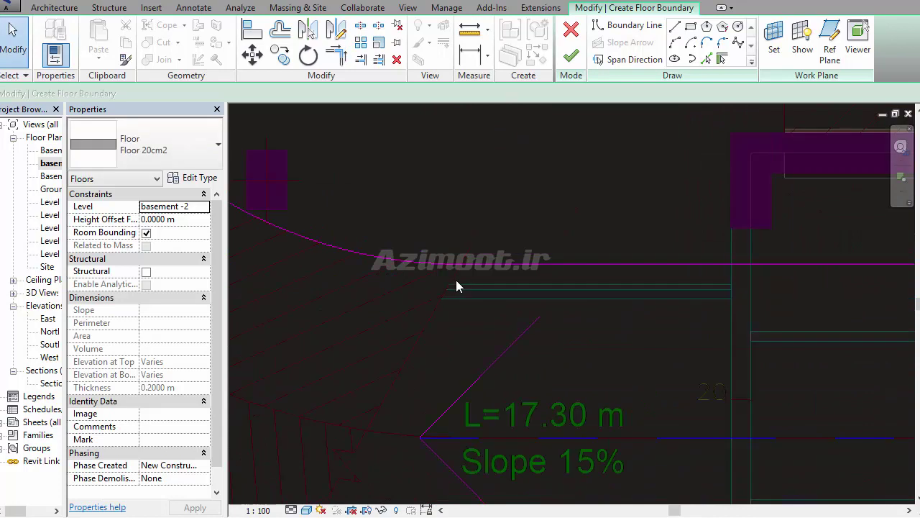
pyautogui.scroll(-2, 460, 287)
# - Delete the stray boundary line and finish the sloped floor of 61.538 m²
pyautogui.click(440, 272)
pyautogui.press('Delete')
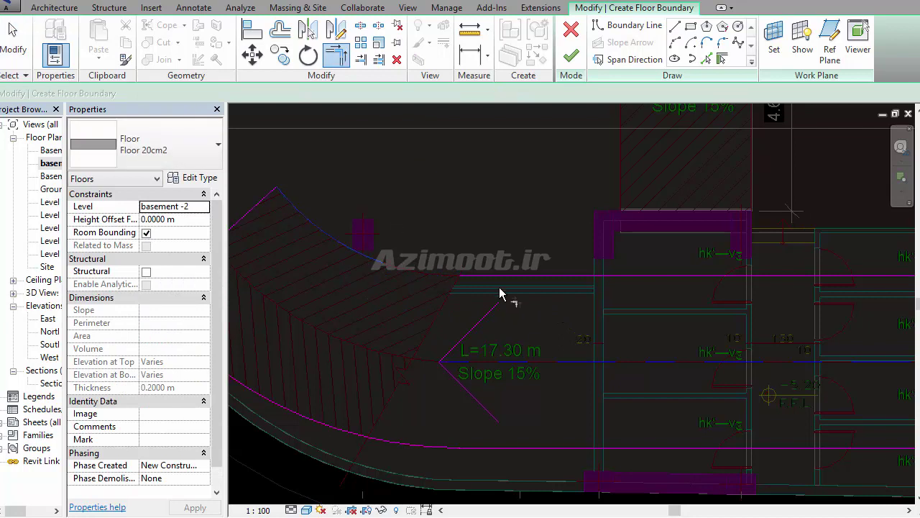
pyautogui.click(570, 55)
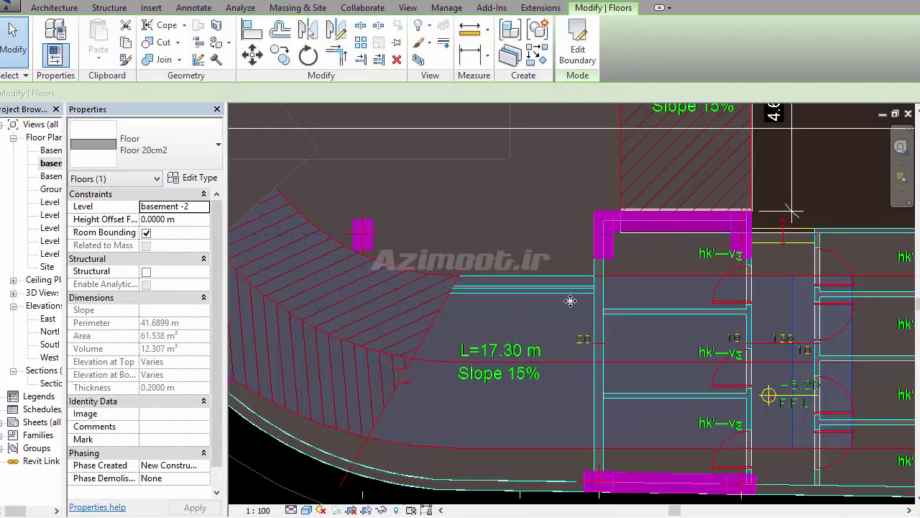
pyautogui.moveTo(511, 361); pyautogui.dragTo(557, 337, button='middle')
pyautogui.scroll(-1, 558, 336)
pyautogui.scroll(-1, 546, 327)
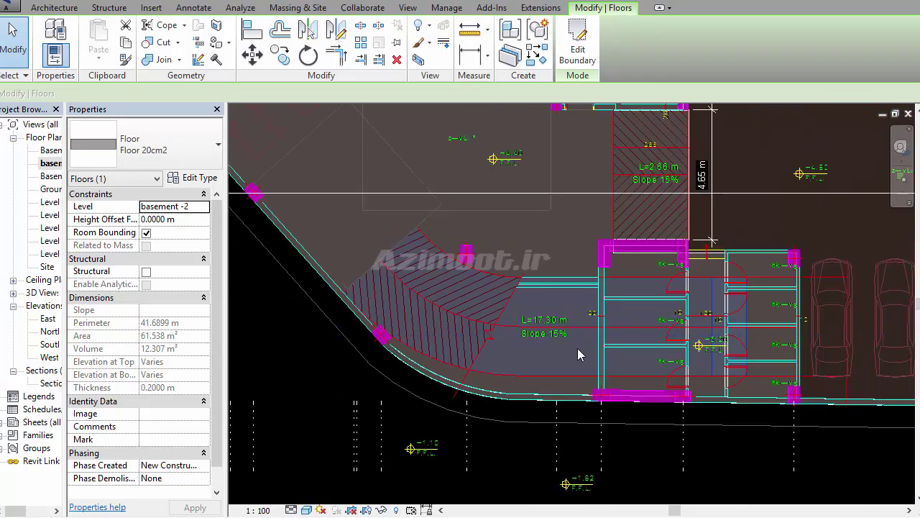
pyautogui.scroll(-2, 460, 244)
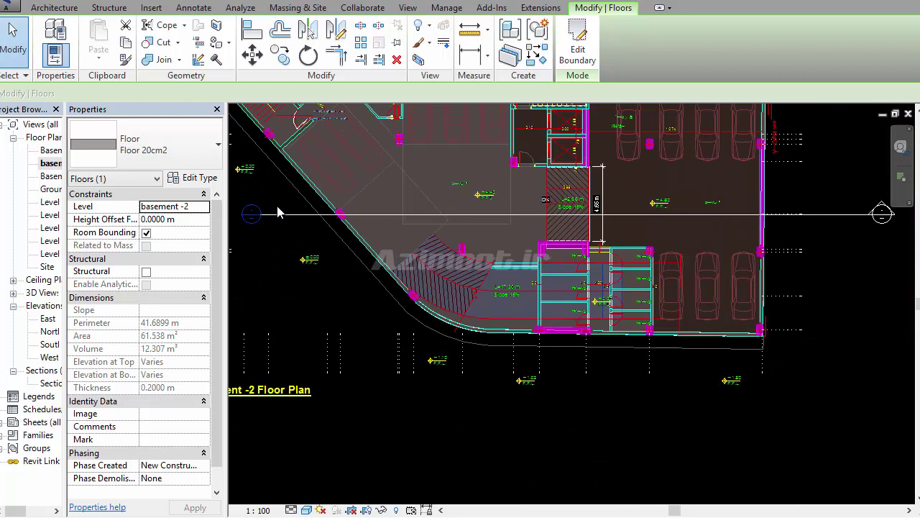
# - Move the section line down so it crosses the ramp
pyautogui.click(276, 215)
pyautogui.moveTo(276, 215)
pyautogui.mouseDown()
pyautogui.moveTo(278, 301)
pyautogui.moveTo(291, 288)
pyautogui.mouseUp()
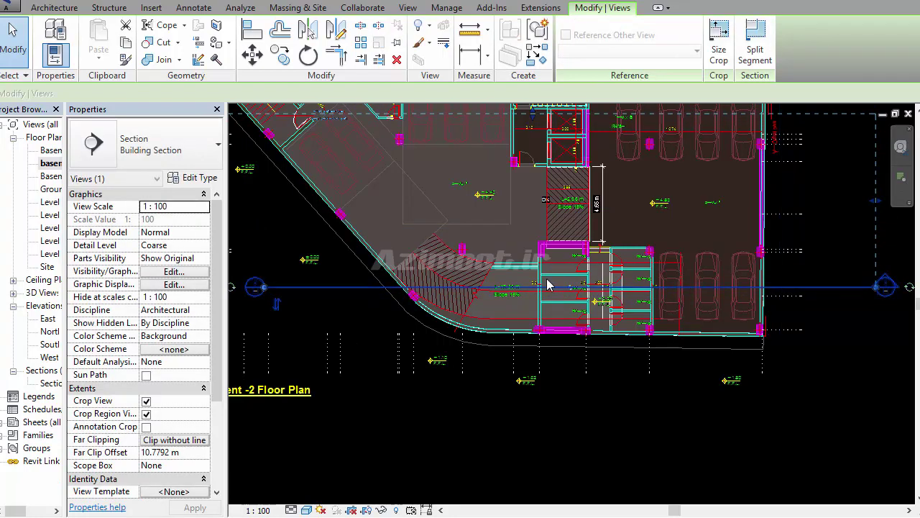
pyautogui.moveTo(319, 287)
pyautogui.mouseDown()
pyautogui.moveTo(327, 275)
pyautogui.moveTo(557, 265)
pyautogui.mouseUp()
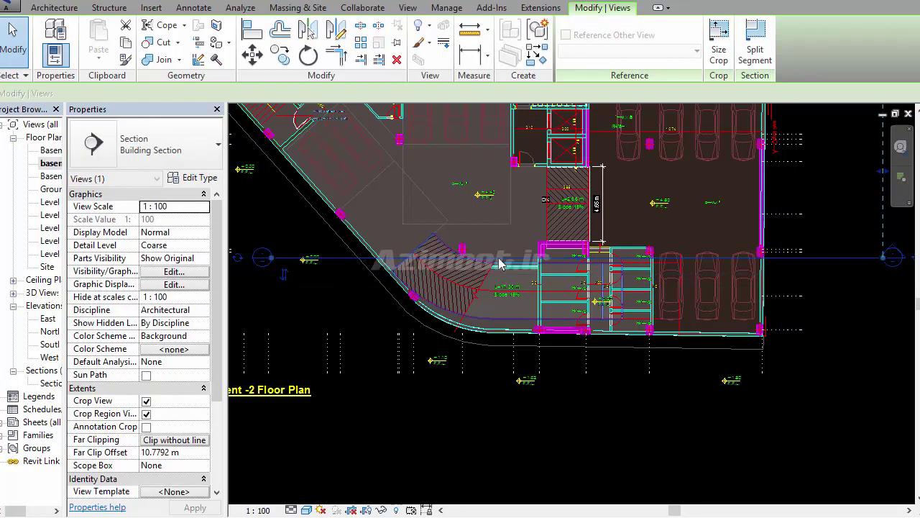
pyautogui.scroll(2, 494, 257)
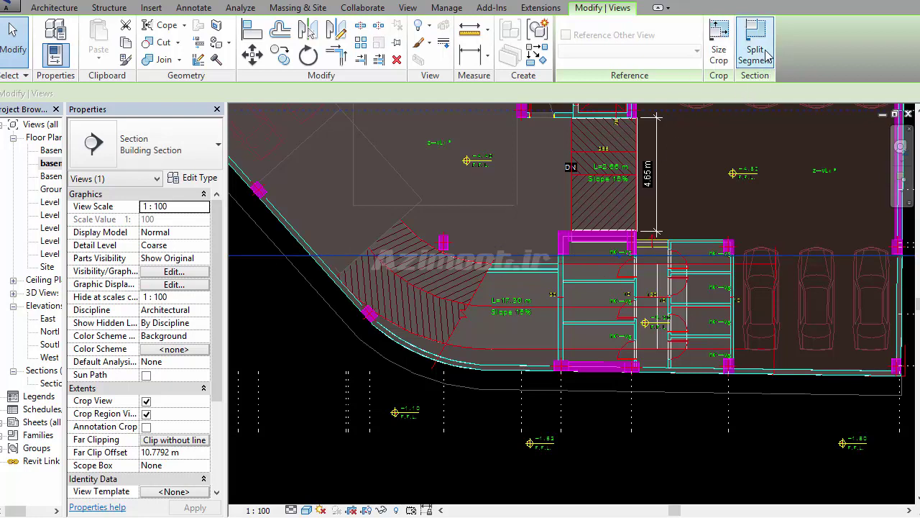
# - Split the section line near the ramp and jog the split part down through it
pyautogui.click(755, 43)
pyautogui.click(516, 256)
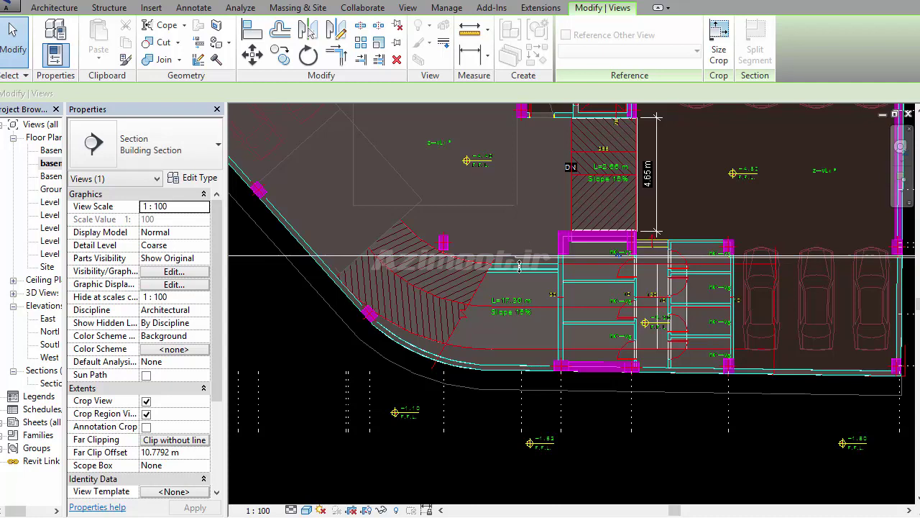
pyautogui.click(547, 301)
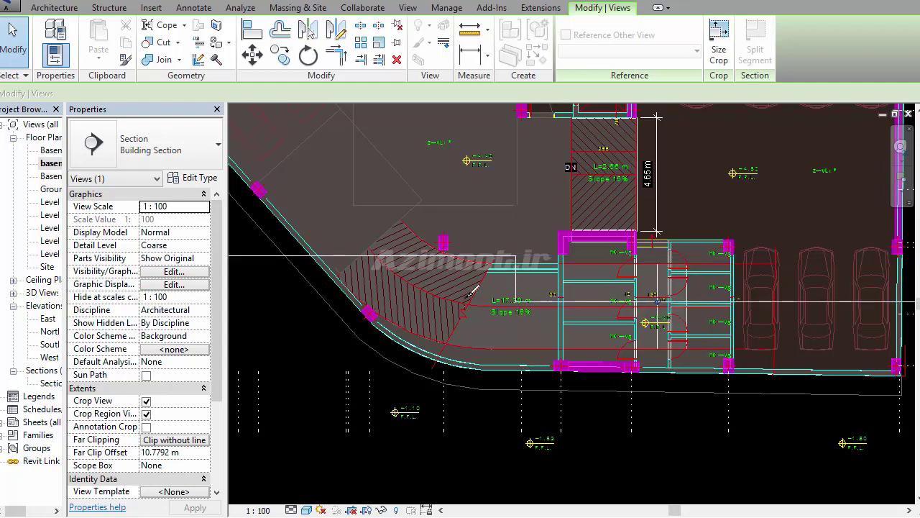
pyautogui.scroll(-1, 538, 297)
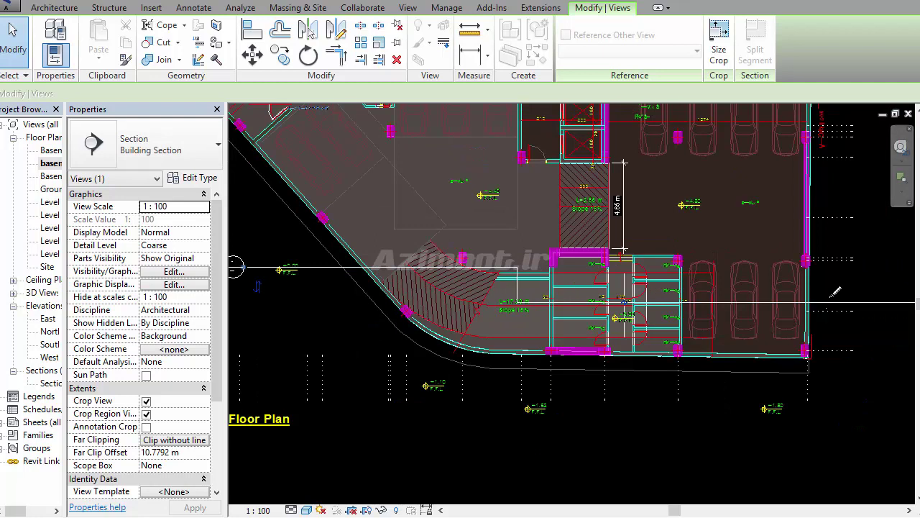
pyautogui.scroll(-1, 518, 279)
pyautogui.scroll(-1, 518, 292)
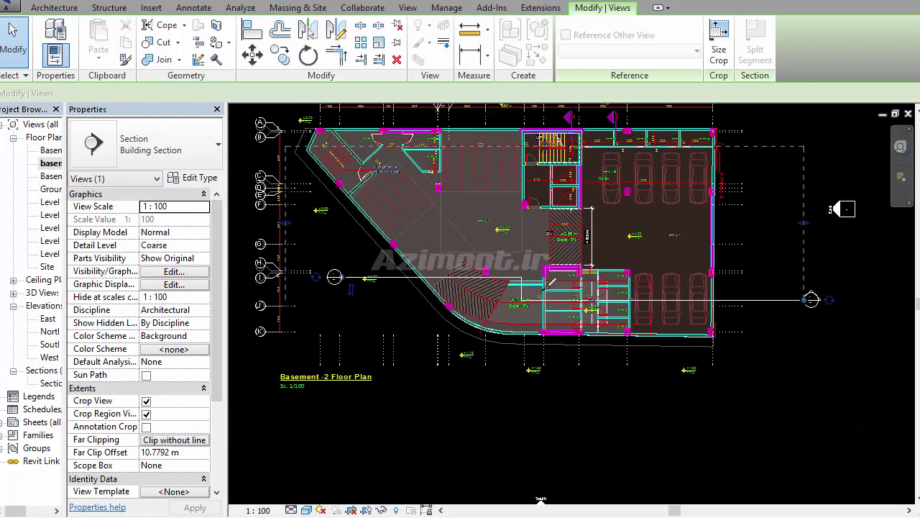
pyautogui.press('Escape')
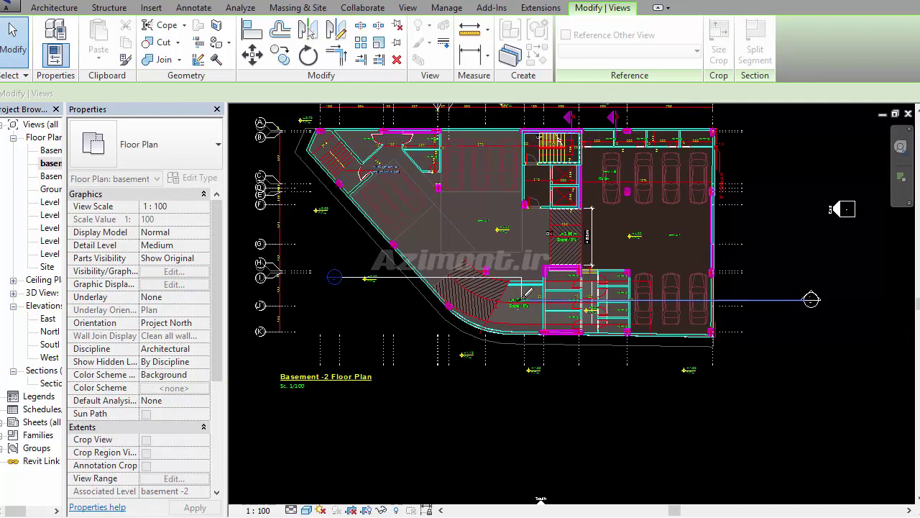
# - Open the Section 1 view from the section line's Go to View
pyautogui.click(381, 280)
pyautogui.rightClick(403, 281)
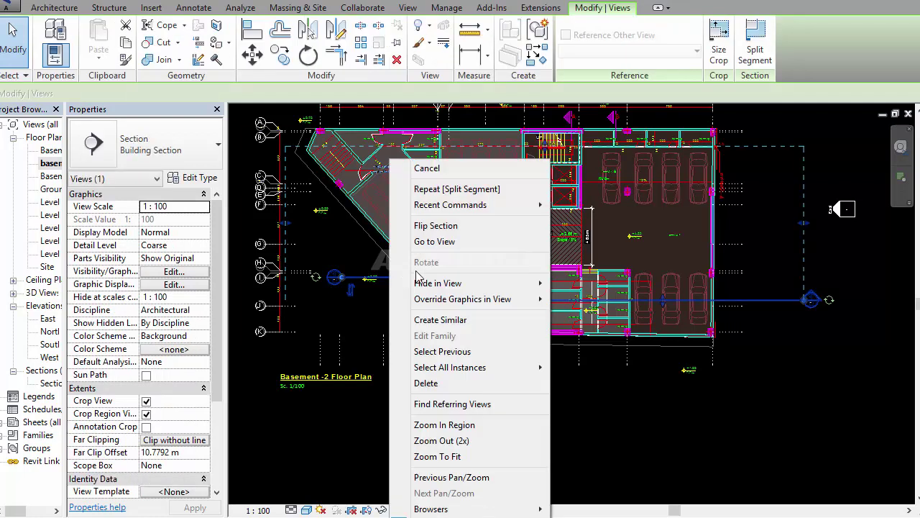
pyautogui.click(435, 241)
# - Move the sloped ramp floor's right end up 0.9973 m to the Basement -1 level in Section 1
pyautogui.scroll(-3, 453, 332)
pyautogui.scroll(1, 601, 361)
pyautogui.scroll(1, 785, 323)
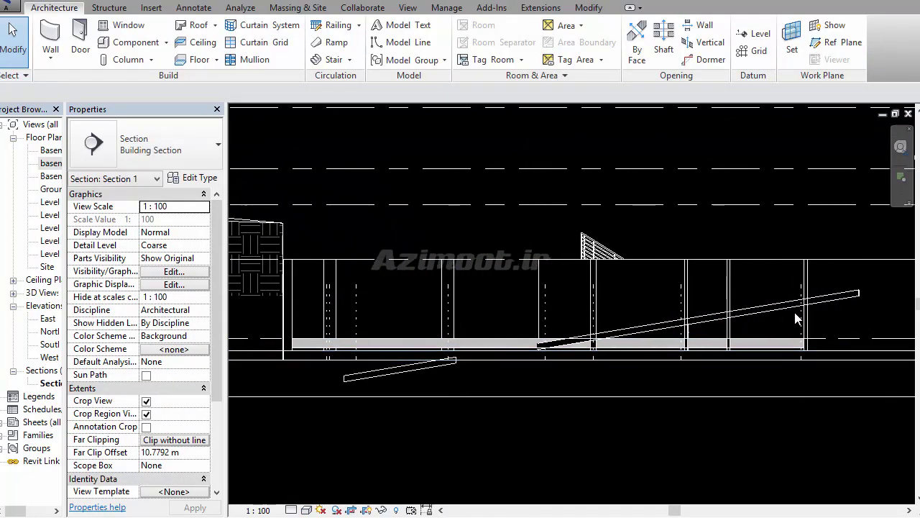
pyautogui.click(857, 294)
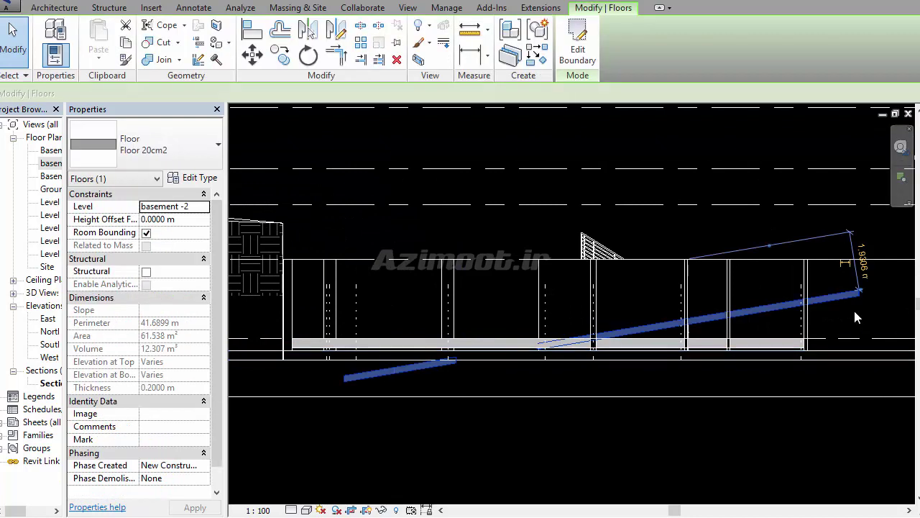
pyautogui.moveTo(860, 335); pyautogui.dragTo(644, 342, button='middle')
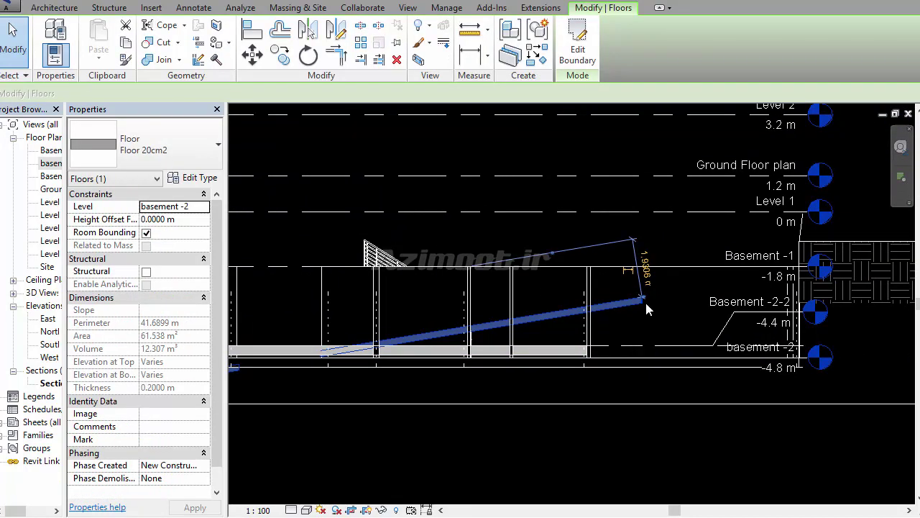
pyautogui.click(265, 59)
pyautogui.scroll(2, 644, 312)
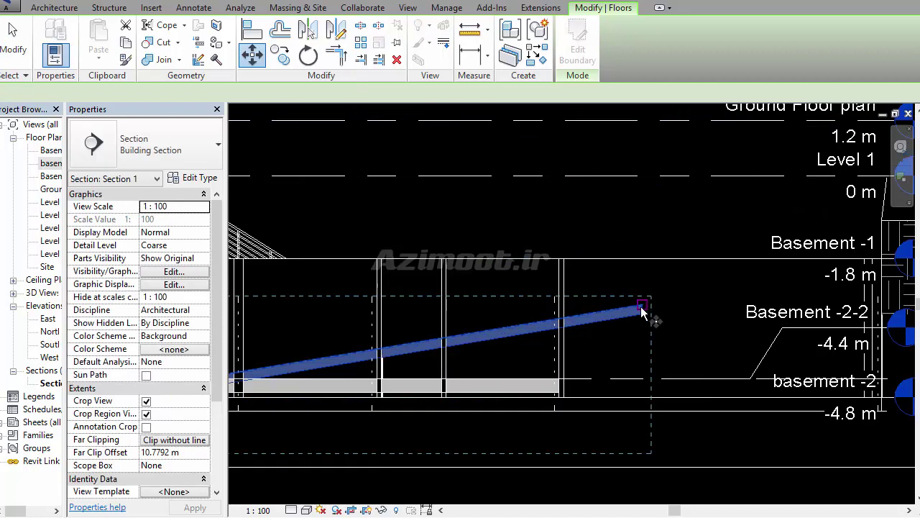
pyautogui.scroll(2, 650, 320)
pyautogui.click(644, 306)
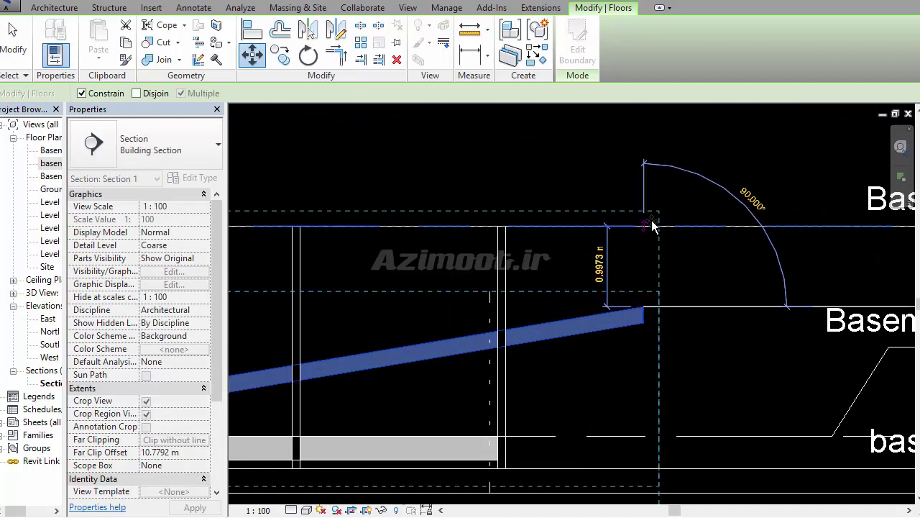
pyautogui.click(650, 228)
pyautogui.scroll(-3, 690, 267)
pyautogui.scroll(-2, 691, 266)
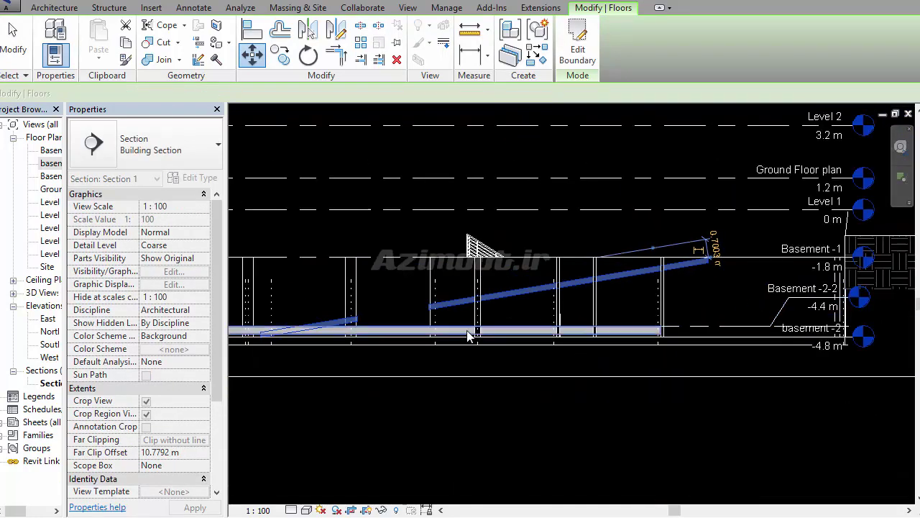
pyautogui.scroll(2, 629, 357)
pyautogui.scroll(2, 467, 351)
pyautogui.scroll(2, 555, 328)
pyautogui.scroll(2, 554, 327)
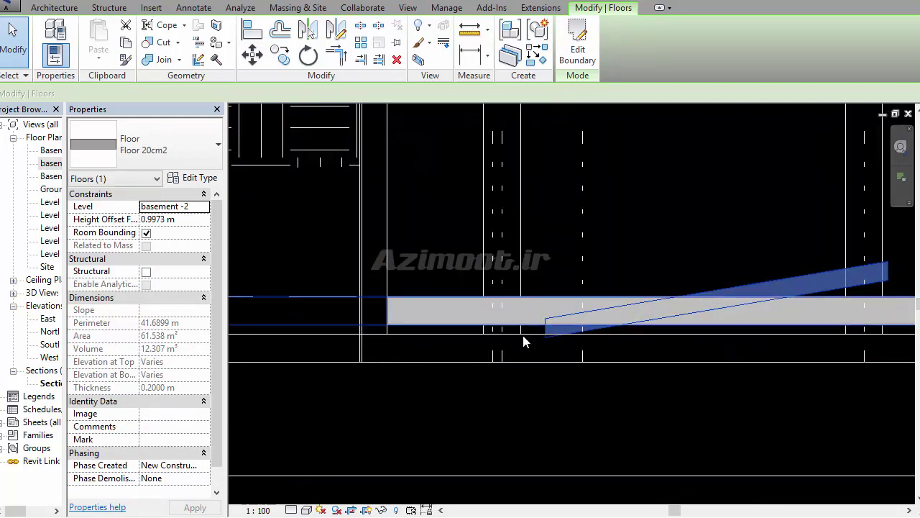
pyautogui.scroll(-1, 587, 337)
pyautogui.scroll(2, 558, 364)
pyautogui.scroll(1, 476, 400)
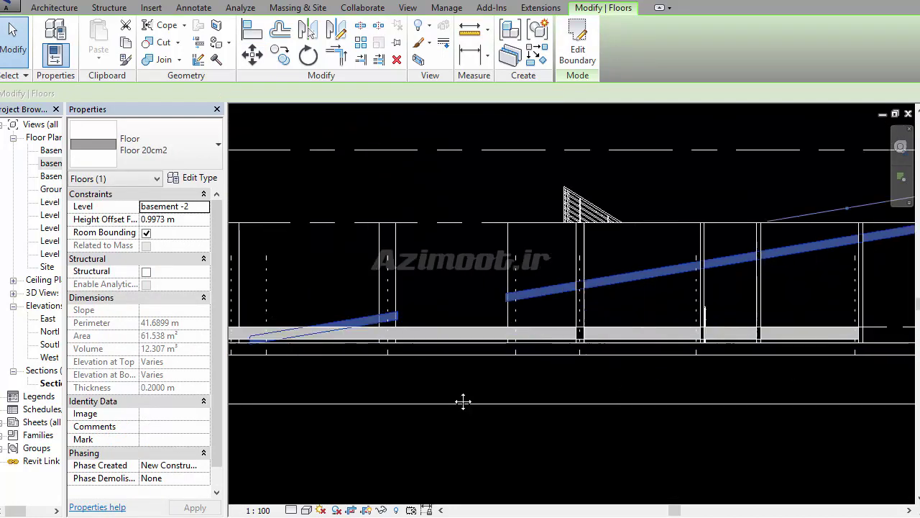
pyautogui.scroll(-1, 484, 315)
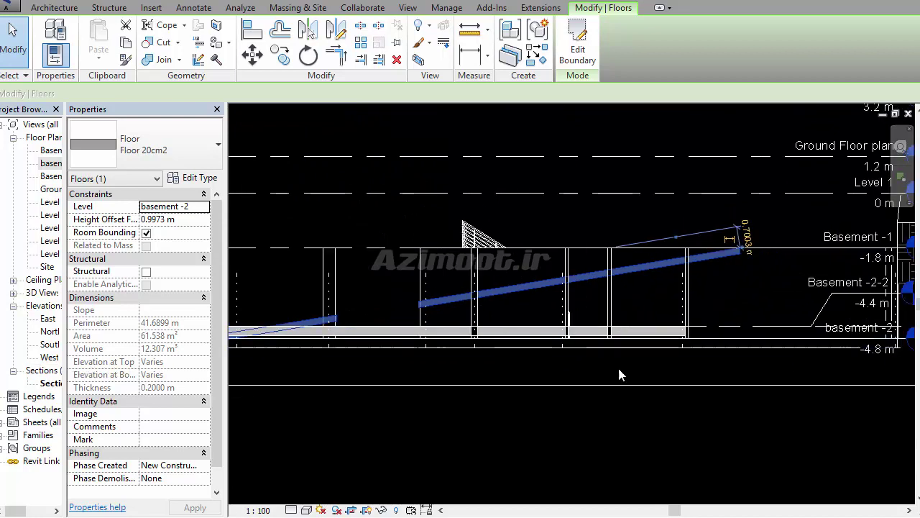
pyautogui.scroll(1, 503, 338)
pyautogui.scroll(1, 476, 347)
pyautogui.scroll(1, 460, 335)
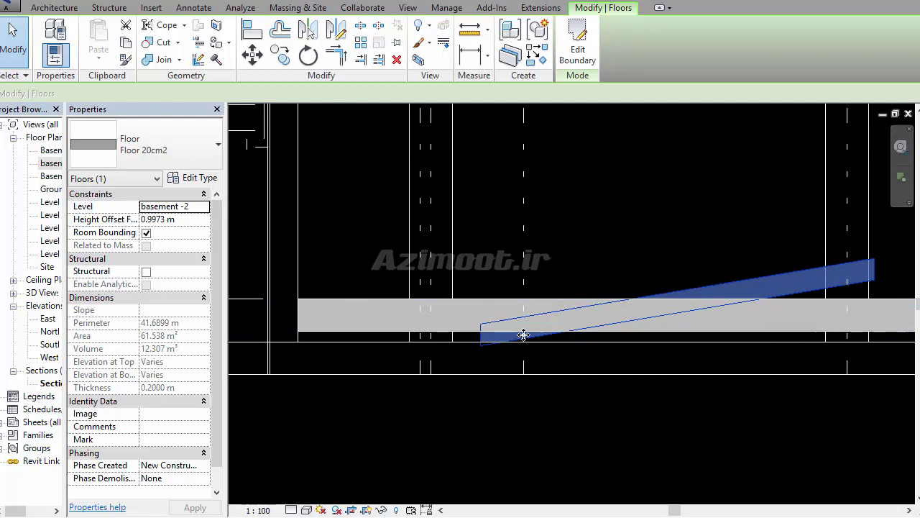
# - In the basement -2 plan, change the ramp slope arrow's tail height offset from 2.0 m to 1.9 m
pyautogui.doubleClick(46, 164)
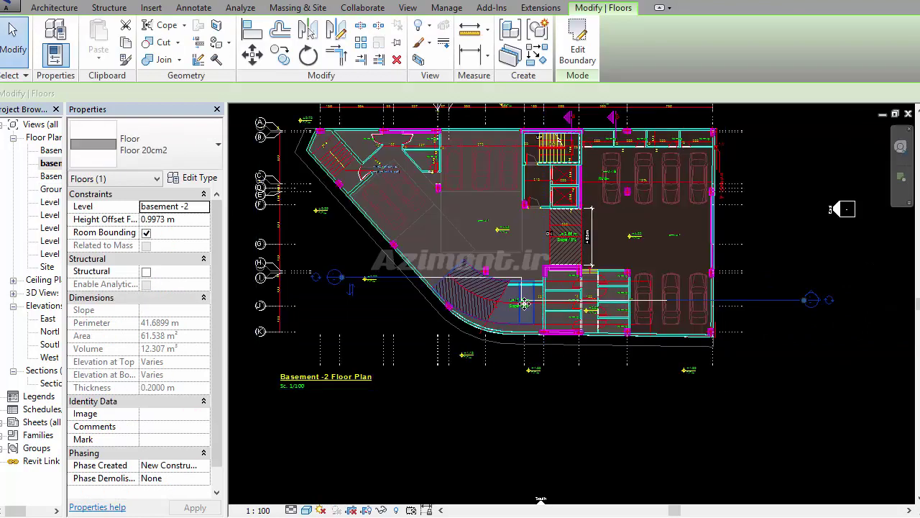
pyautogui.scroll(2, 539, 310)
pyautogui.scroll(3, 529, 322)
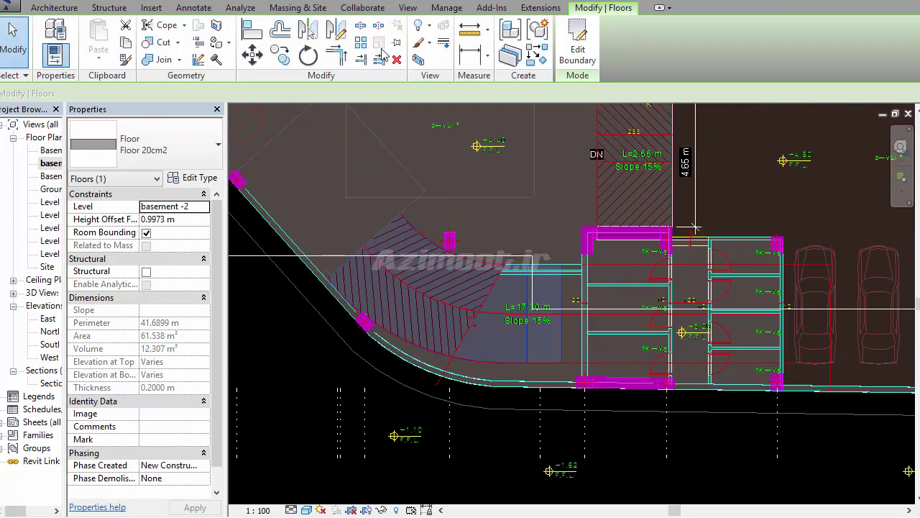
pyautogui.click(577, 45)
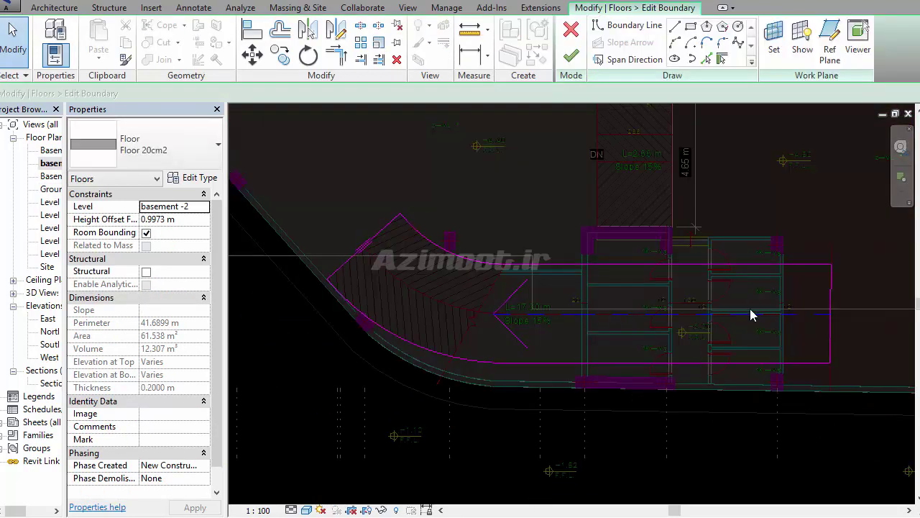
pyautogui.click(752, 316)
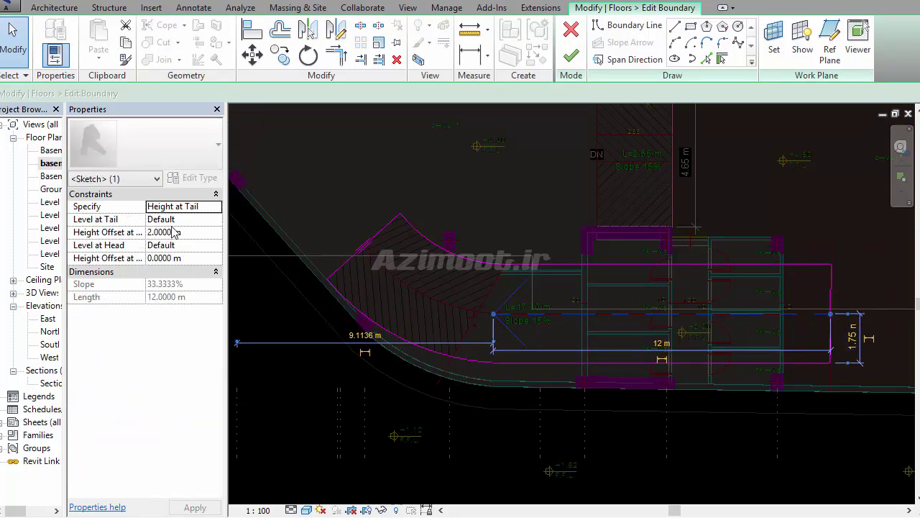
pyautogui.click(204, 232)
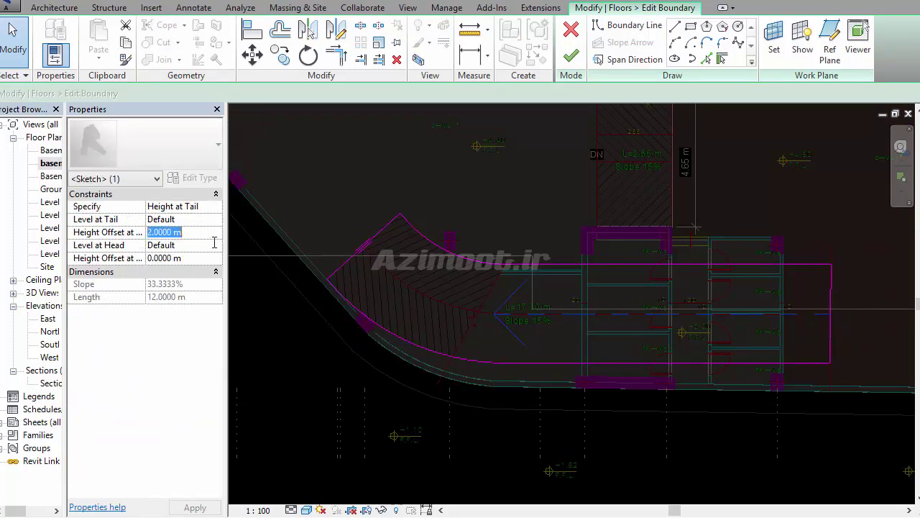
pyautogui.doubleClick(204, 233)
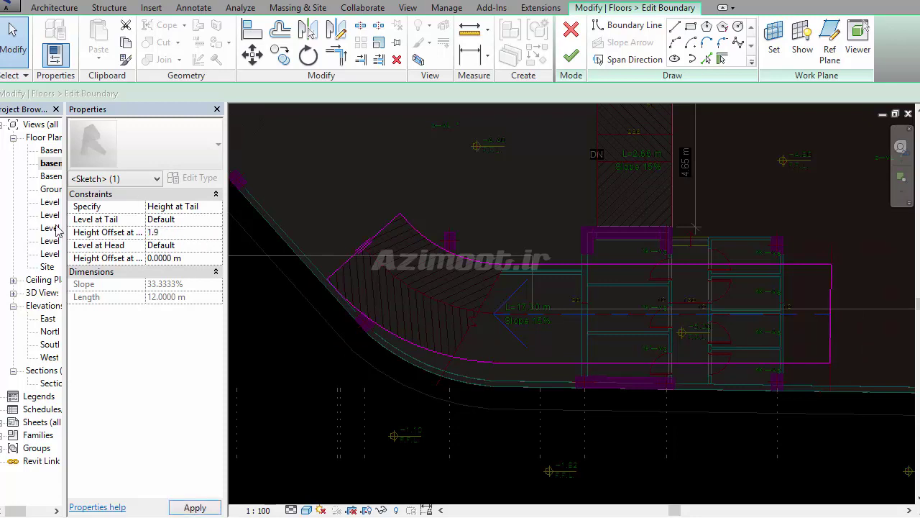
pyautogui.press('Return')
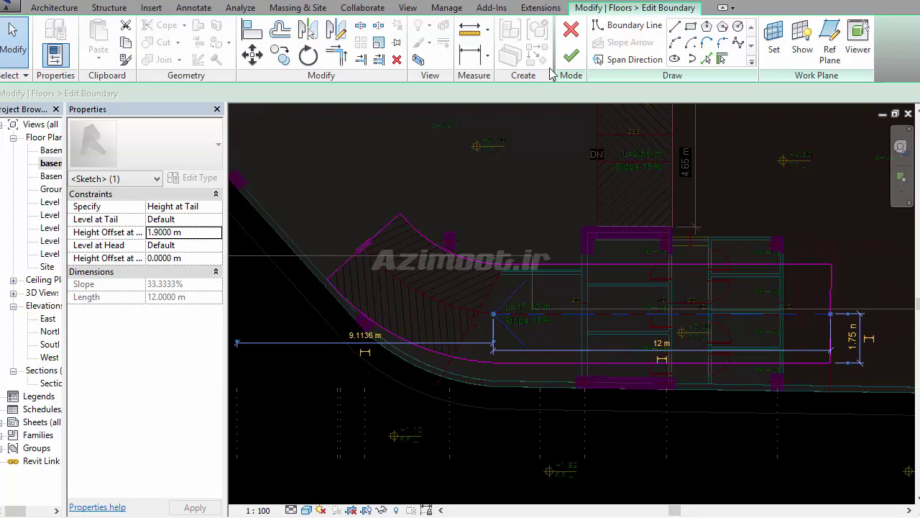
pyautogui.click(571, 56)
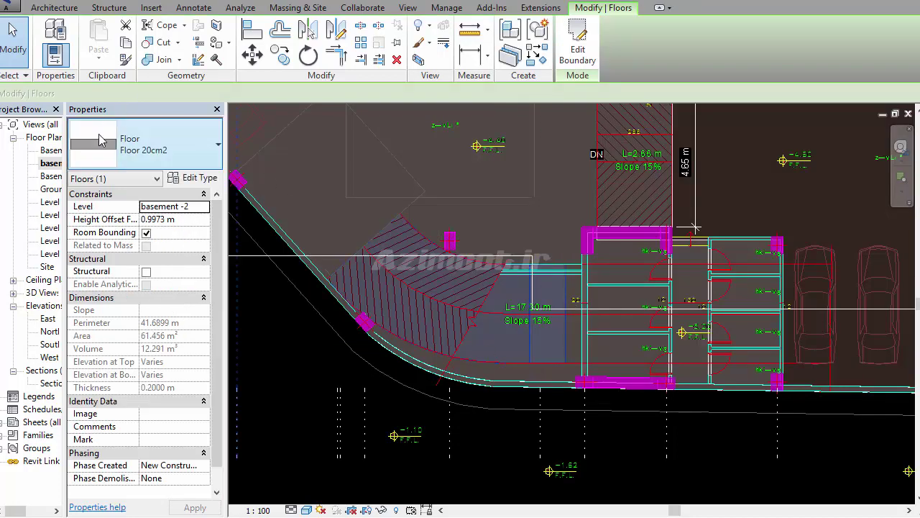
pyautogui.click(267, 255)
# - Open Section 1 from the section line's Go to View option
pyautogui.rightClick(267, 252)
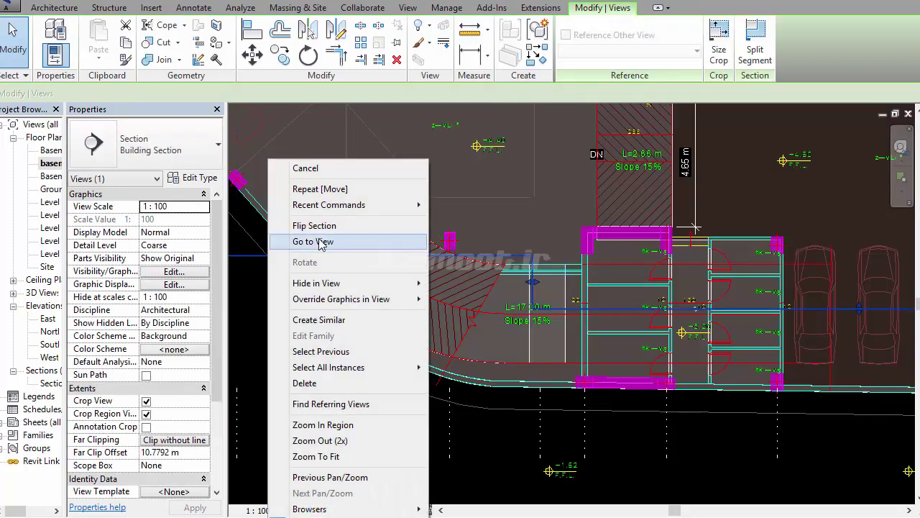
pyautogui.click(319, 242)
pyautogui.scroll(2, 370, 365)
pyautogui.scroll(2, 480, 367)
pyautogui.scroll(-1, 817, 304)
pyautogui.scroll(-2, 704, 323)
pyautogui.scroll(2, 721, 305)
pyautogui.scroll(2, 724, 311)
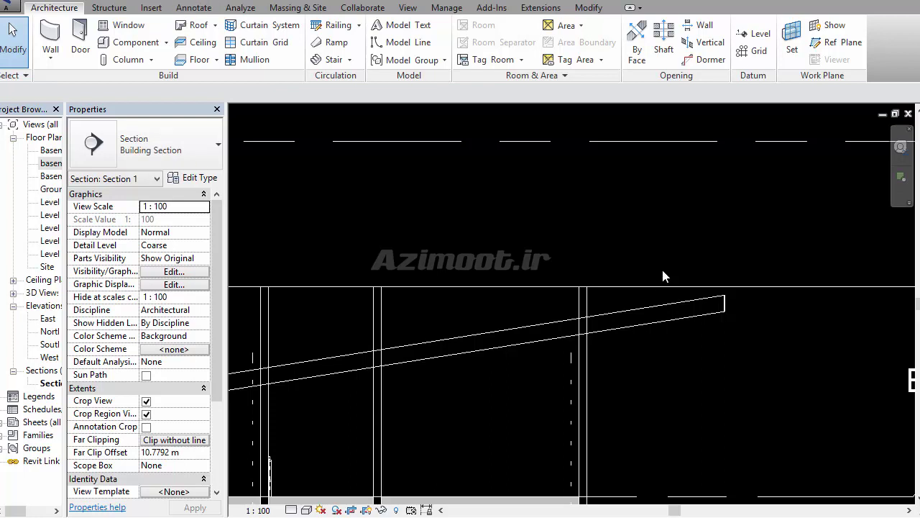
# - Move the ramp floor's end up to Basement -1, giving it a 1.0975 m height offset
pyautogui.click(693, 307)
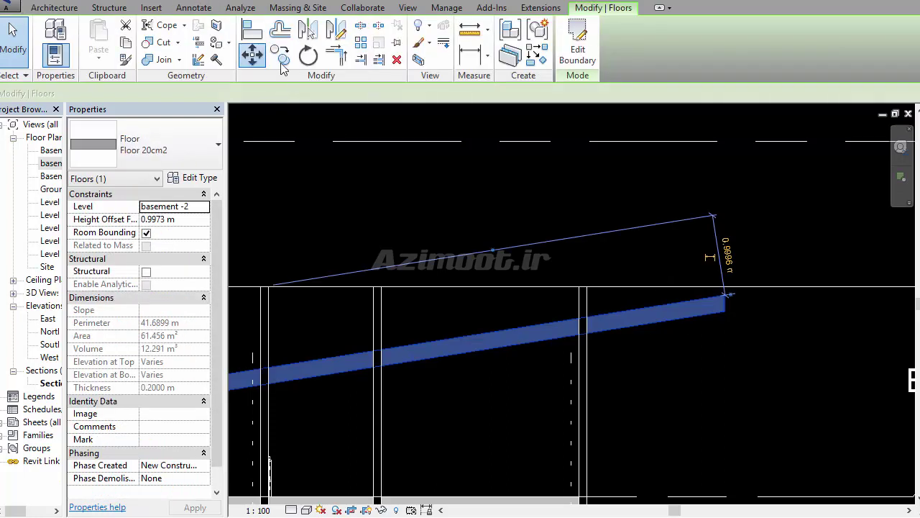
pyautogui.click(259, 59)
pyautogui.click(727, 289)
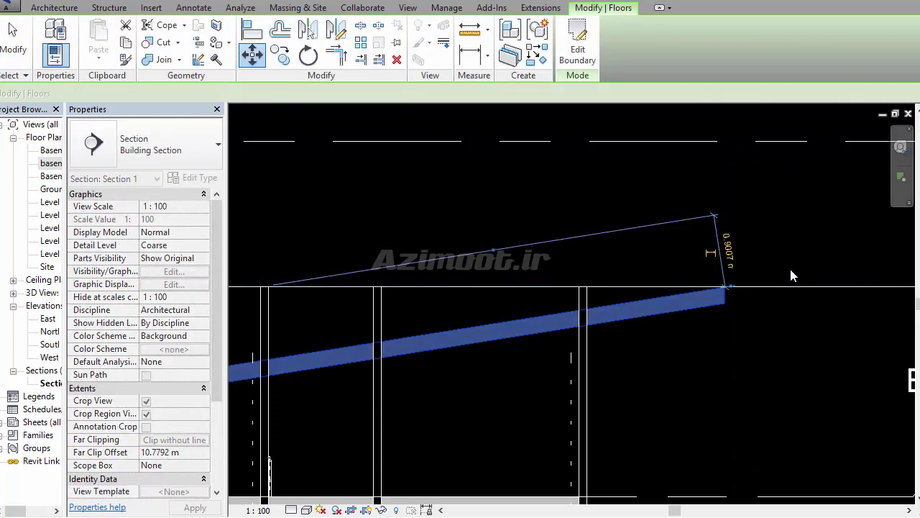
pyautogui.click(789, 277)
pyautogui.scroll(-3, 791, 287)
pyautogui.scroll(3, 629, 355)
pyautogui.scroll(2, 572, 341)
pyautogui.scroll(2, 572, 341)
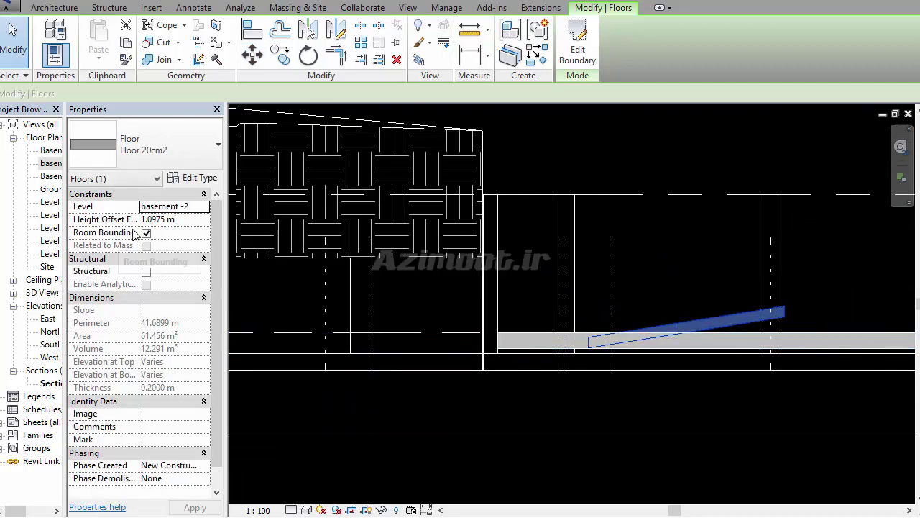
pyautogui.click(568, 54)
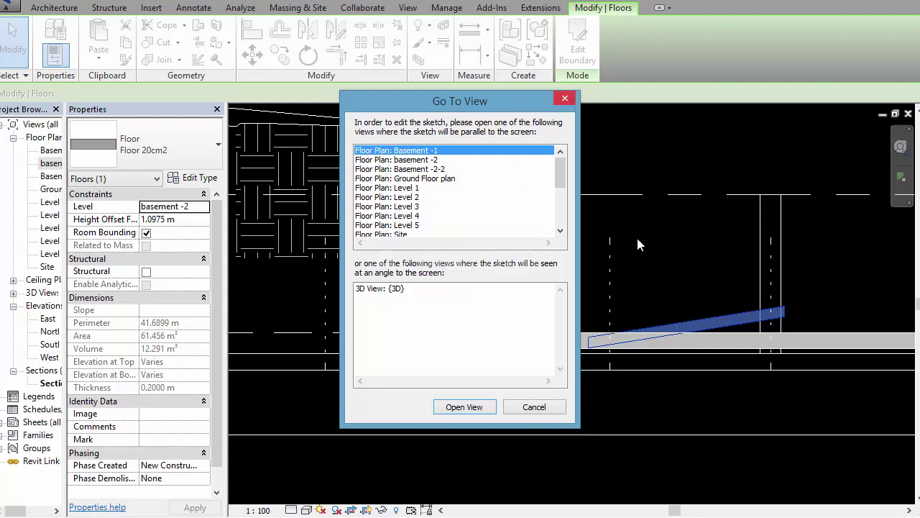
# - In the basement -2 plan, set the slope arrow's tail height offset to 2.1 m, then return to Section 1
pyautogui.click(430, 159)
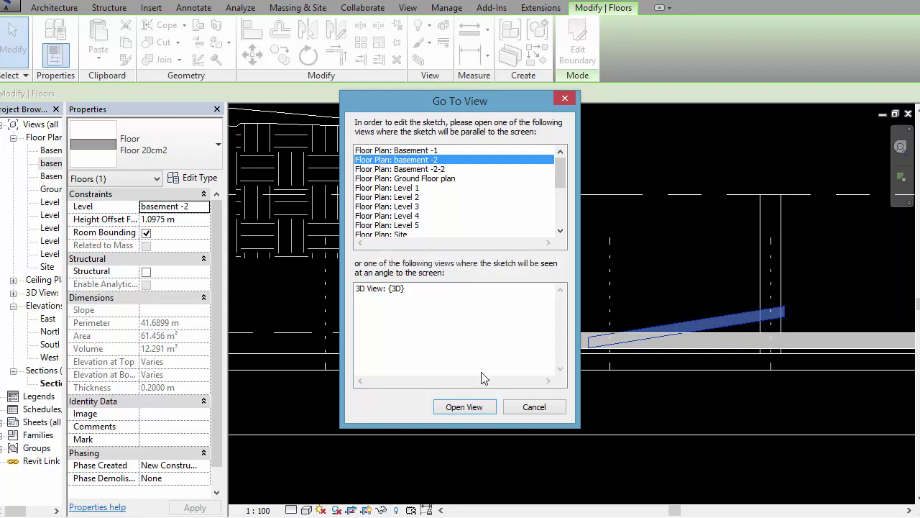
pyautogui.click(472, 409)
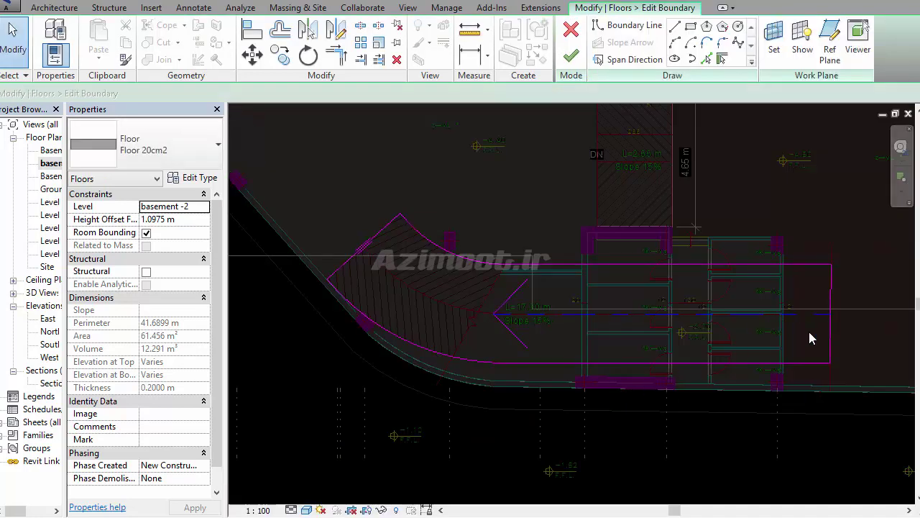
pyautogui.click(825, 317)
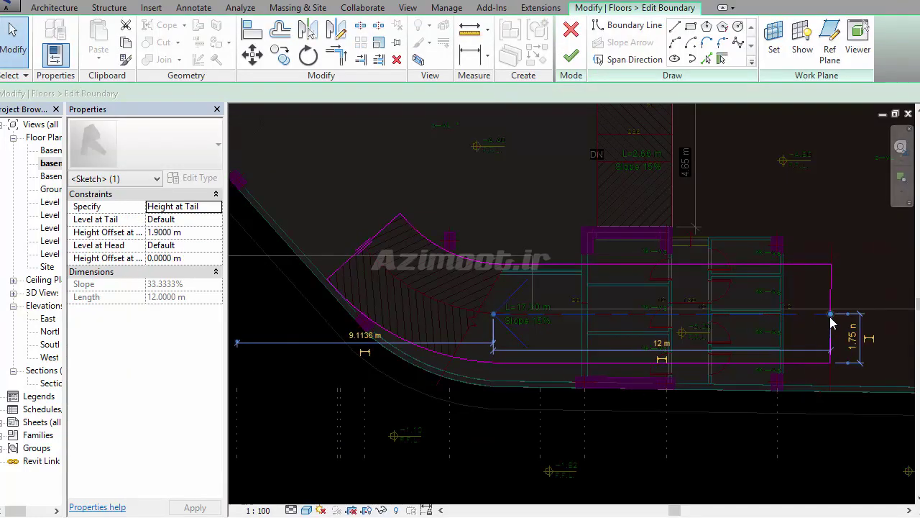
pyautogui.click(197, 233)
pyautogui.write('2.1')
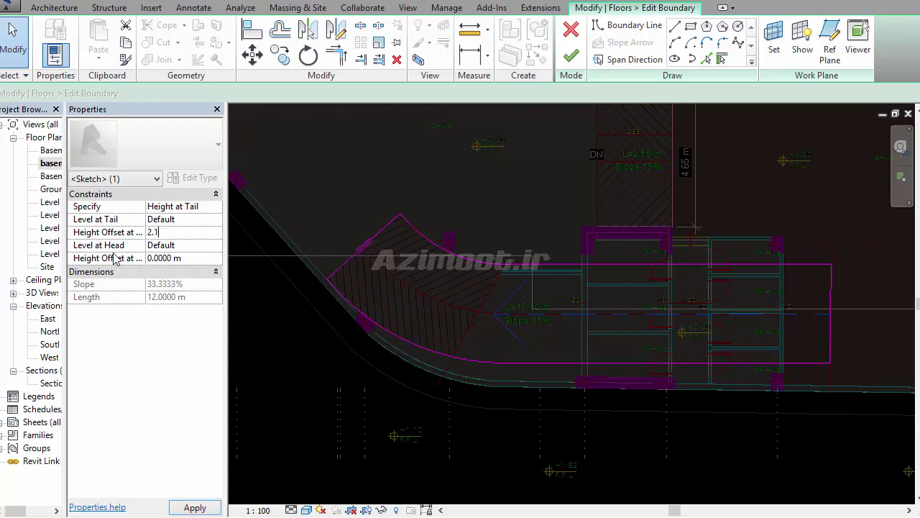
pyautogui.click(194, 506)
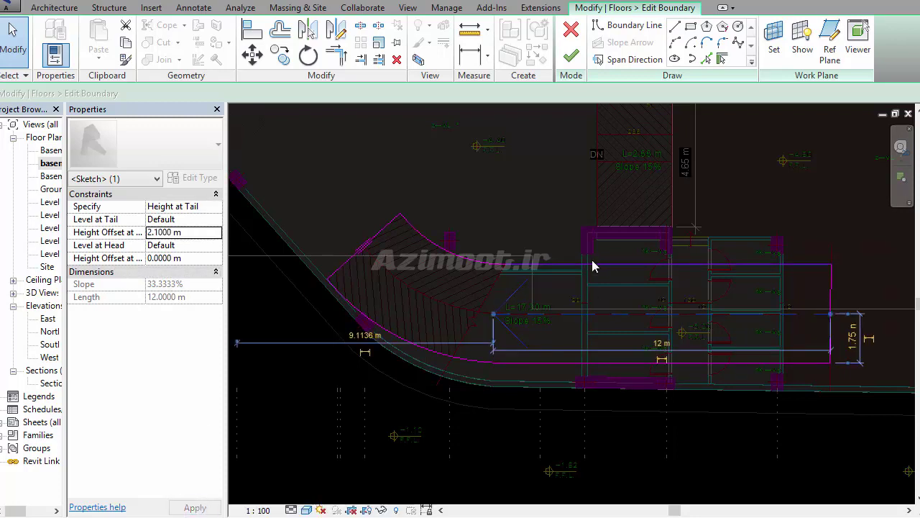
pyautogui.click(572, 56)
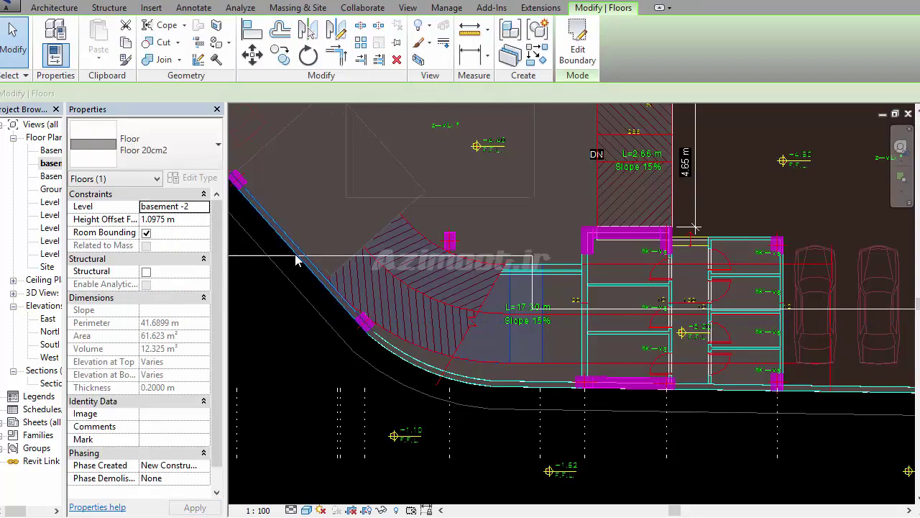
pyautogui.rightClick(281, 255)
pyautogui.click(357, 242)
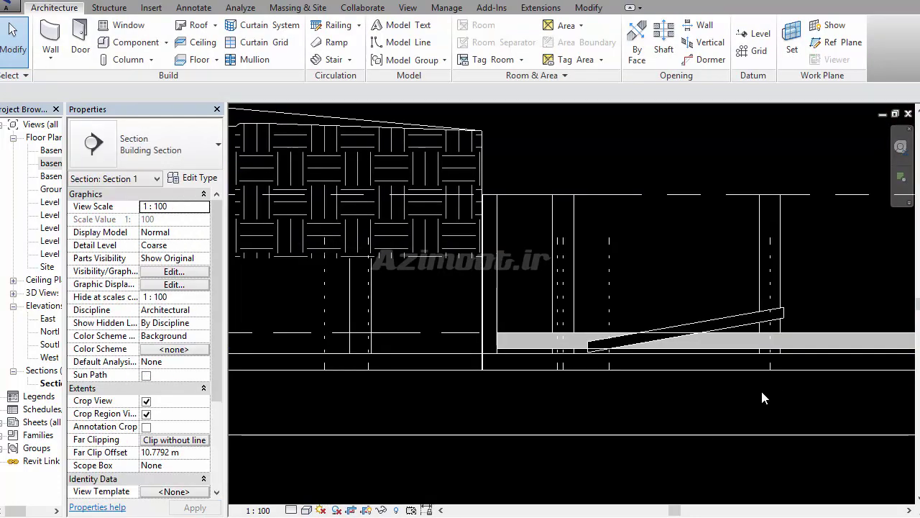
# - Lower the ramp floor's right end to a 0.8944 m height offset, then switch to the default 3D view
pyautogui.scroll(5, 856, 295)
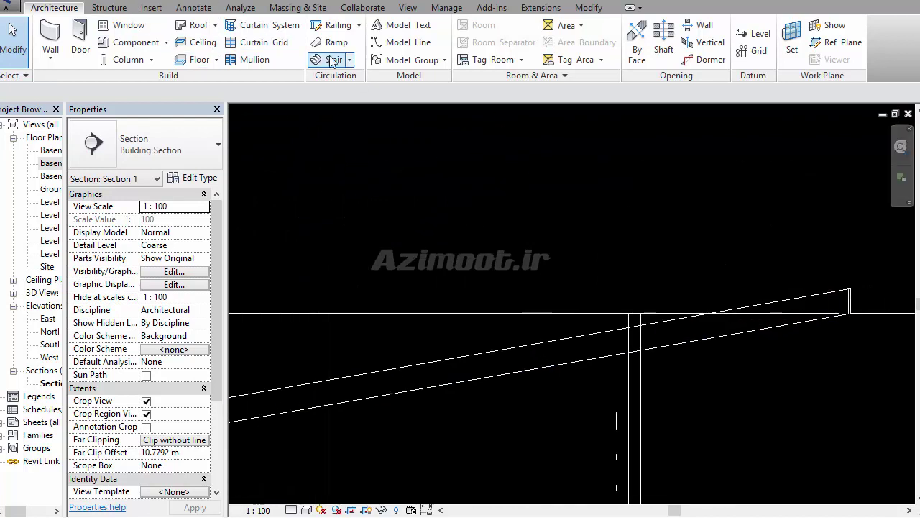
pyautogui.click(467, 367)
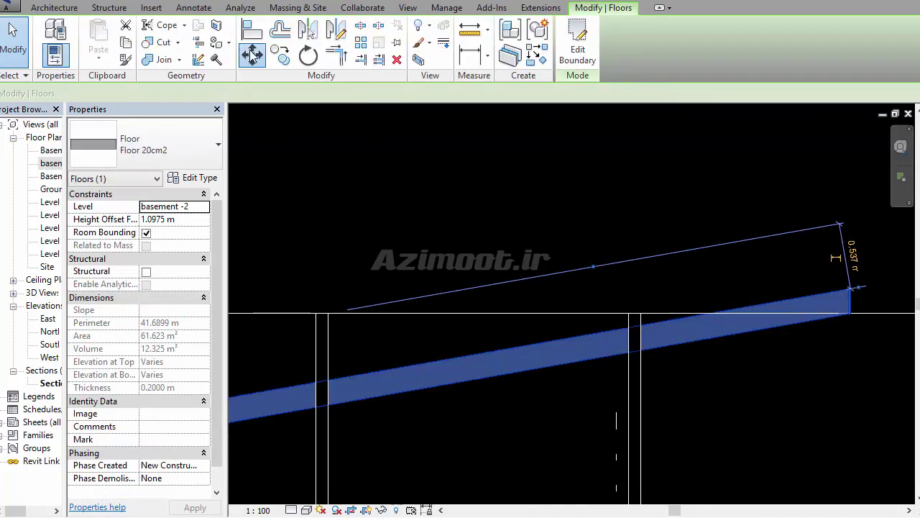
pyautogui.click(854, 321)
pyautogui.scroll(-3, 822, 308)
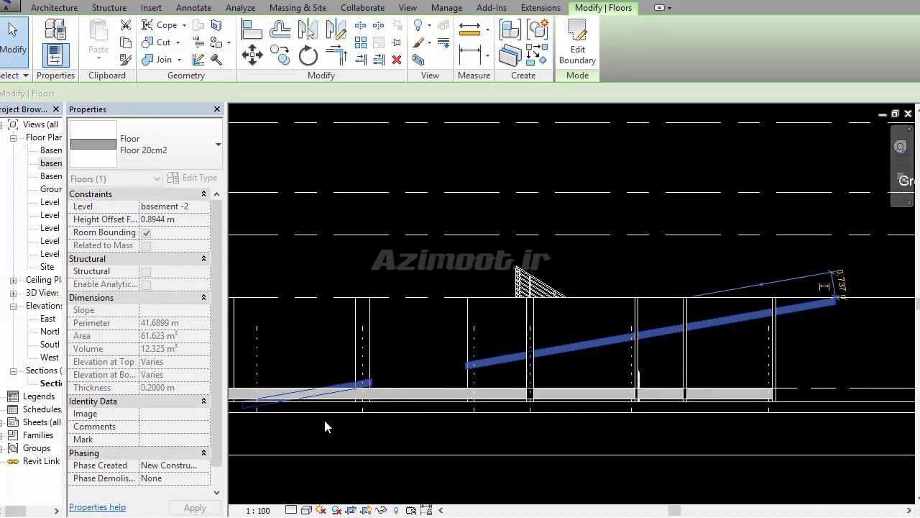
pyautogui.scroll(3, 667, 398)
pyautogui.scroll(2, 628, 390)
pyautogui.scroll(2, 661, 370)
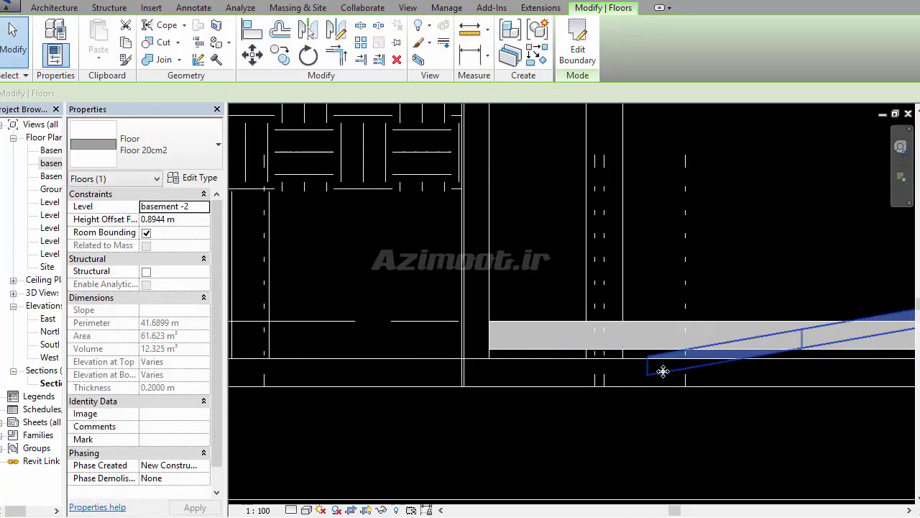
pyautogui.scroll(1, 644, 370)
pyautogui.scroll(-3, 485, 366)
pyautogui.scroll(-2, 494, 376)
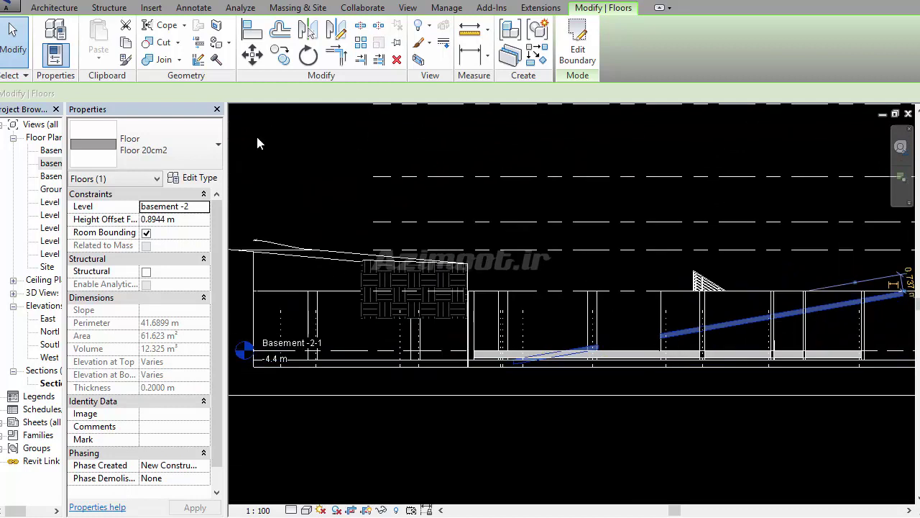
pyautogui.click(234, 2)
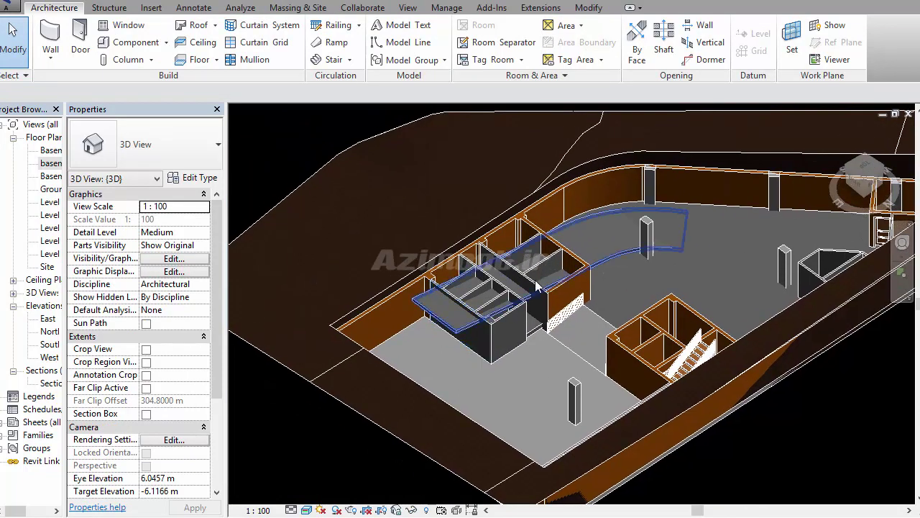
pyautogui.scroll(2, 517, 294)
pyautogui.scroll(2, 609, 291)
pyautogui.moveTo(675, 304); pyautogui.dragTo(660, 303, button='middle')
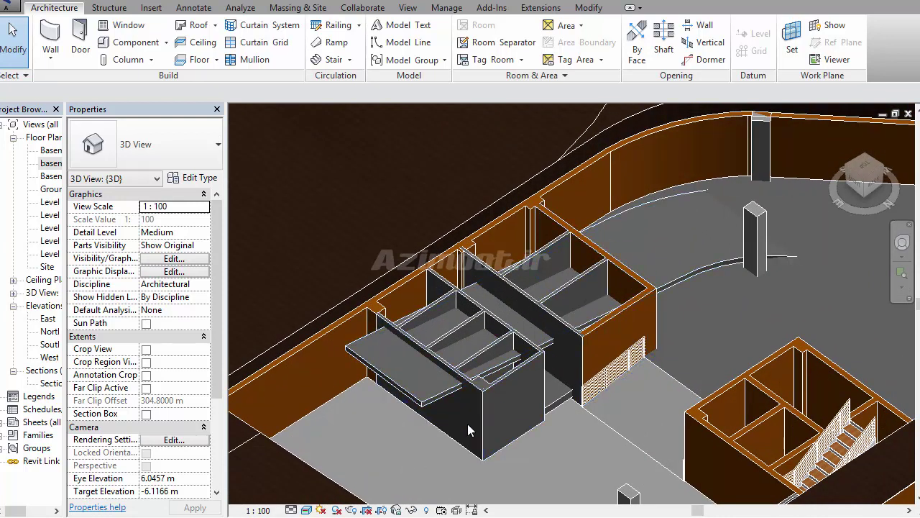
pyautogui.scroll(2, 468, 425)
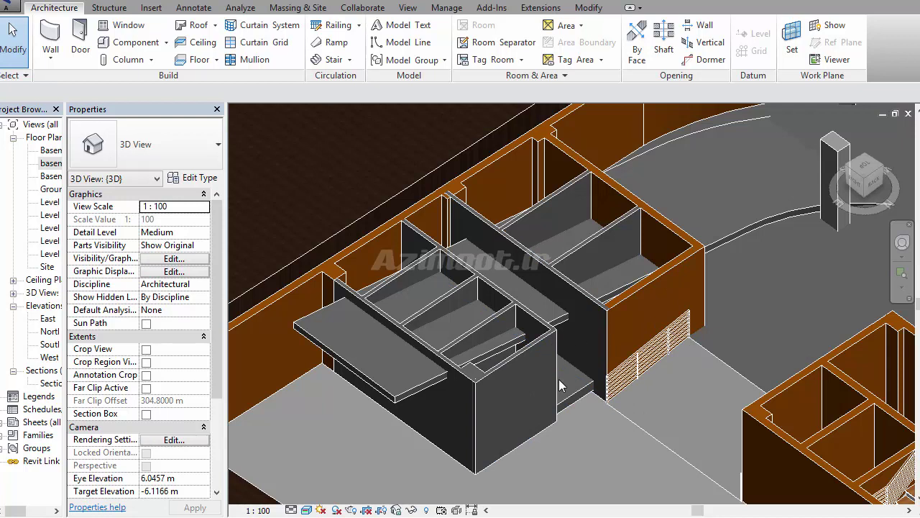
# - Attach the tops of the wall under the overhanging slab and a short partition wall to the slab
pyautogui.click(458, 372)
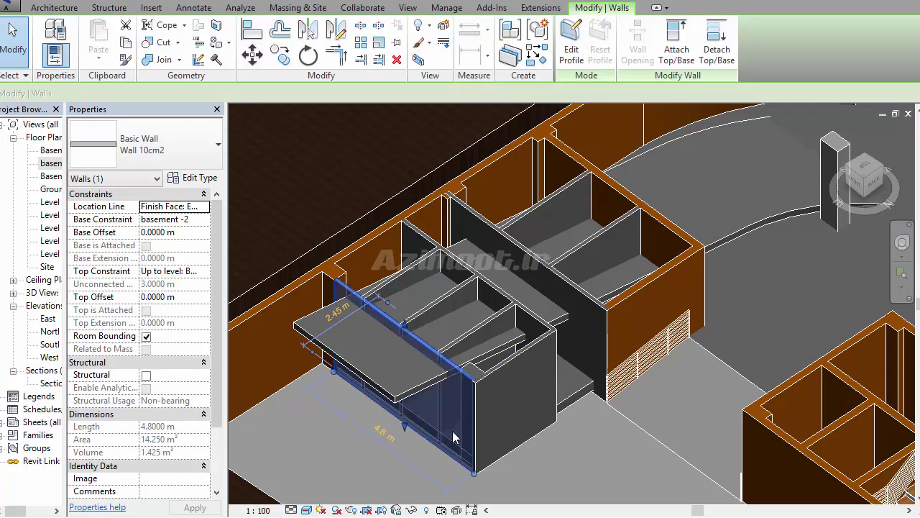
pyautogui.click(676, 49)
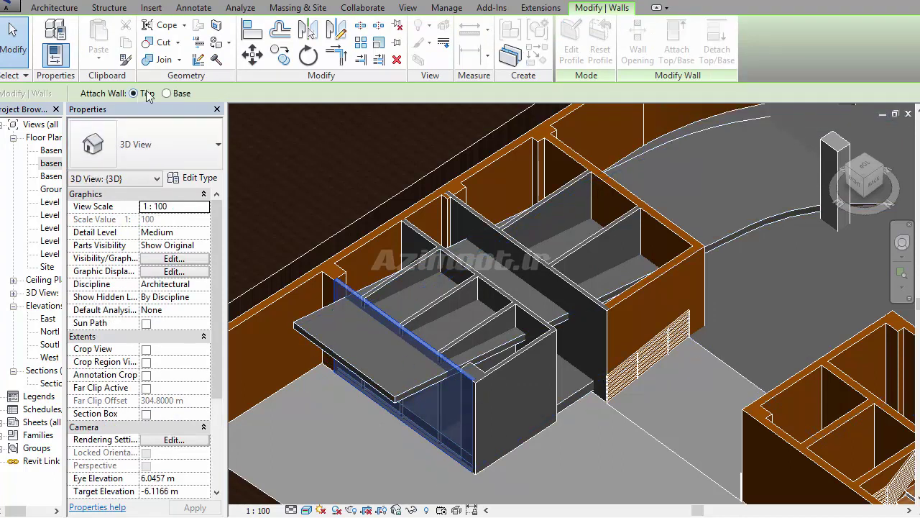
pyautogui.click(440, 434)
pyautogui.scroll(2, 353, 302)
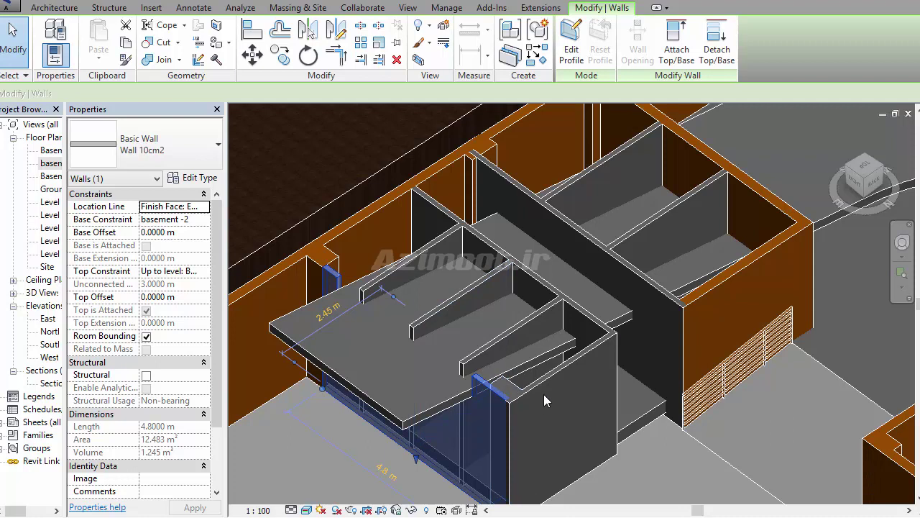
pyautogui.click(551, 314)
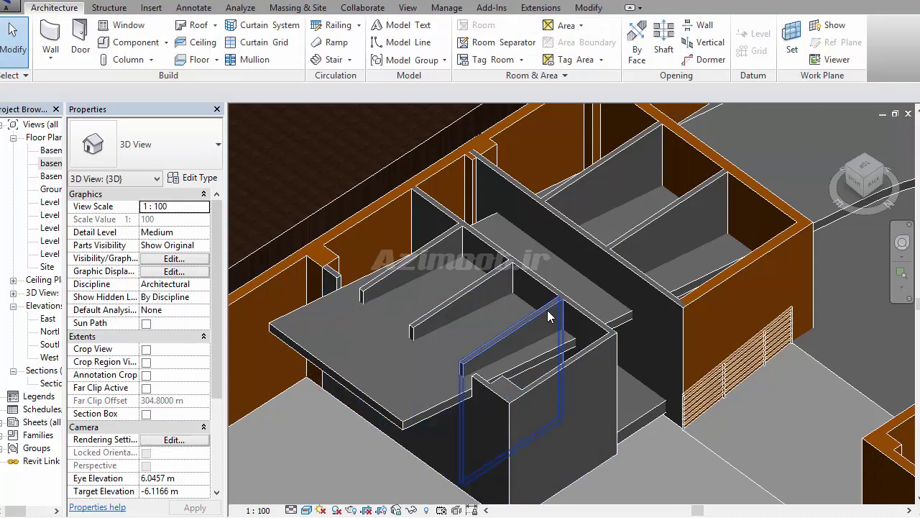
pyautogui.press('a')
pyautogui.press('t')
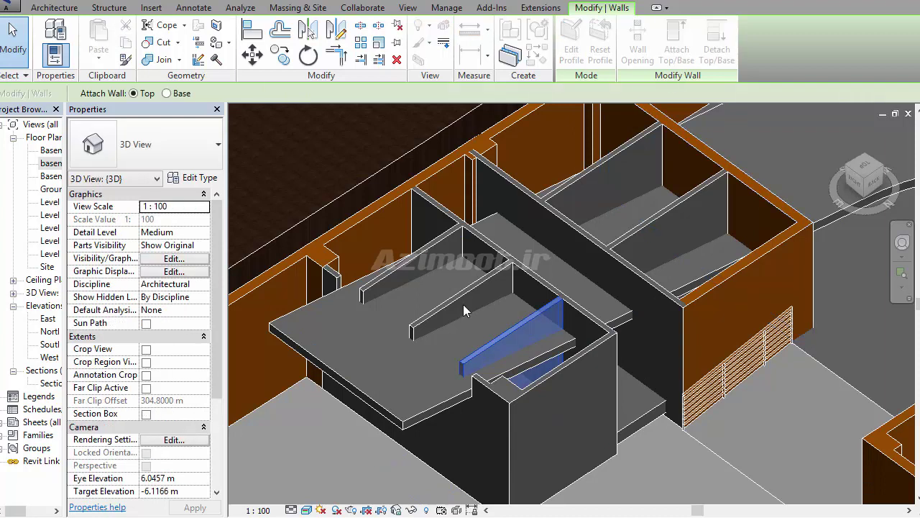
pyautogui.click(422, 414)
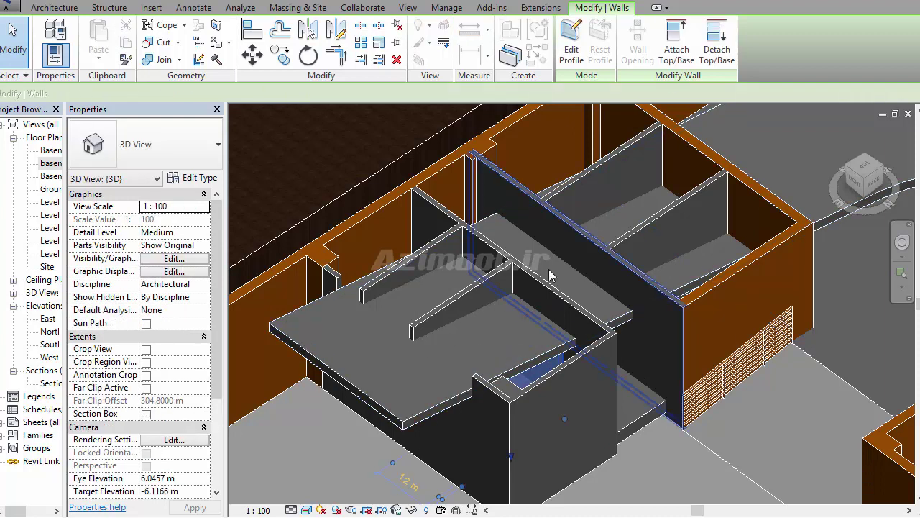
pyautogui.press('Escape')
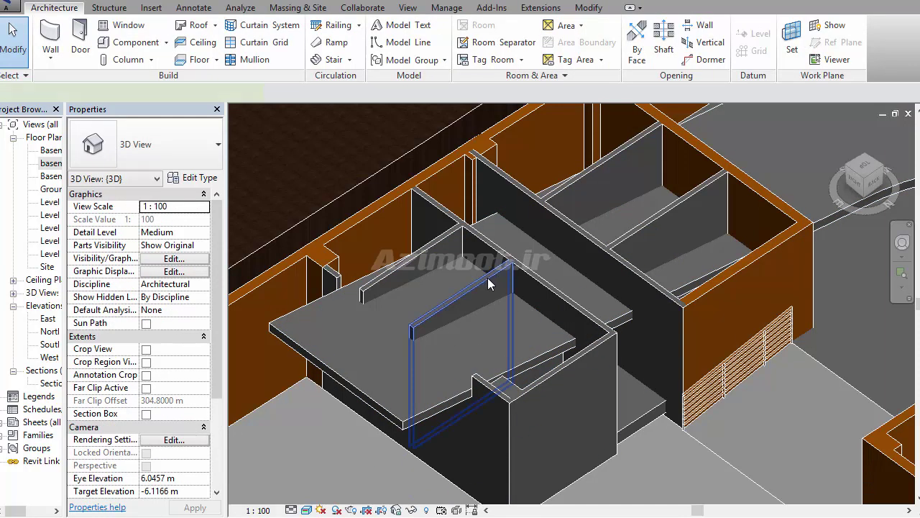
# - Attach two more short partition walls and the long edge wall to the slab above
pyautogui.click(488, 278)
pyautogui.click(686, 60)
pyautogui.click(349, 376)
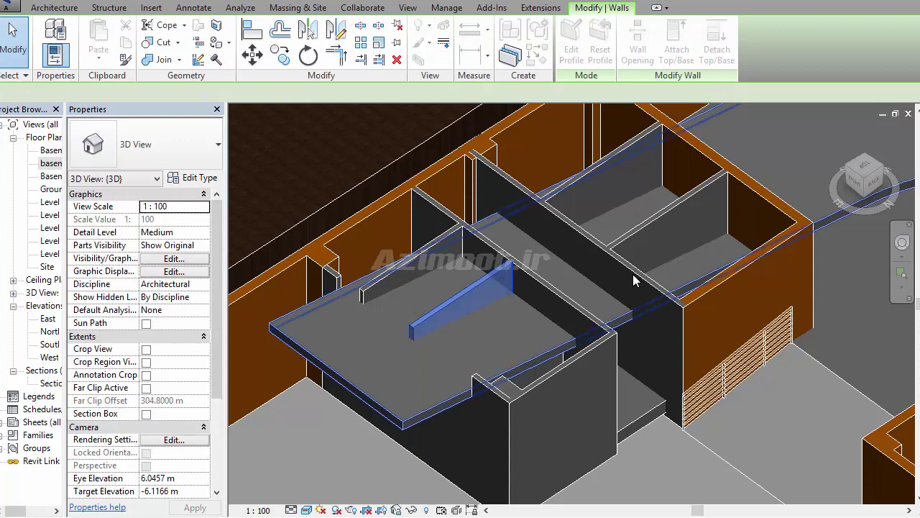
pyautogui.click(421, 248)
pyautogui.click(675, 43)
pyautogui.click(296, 346)
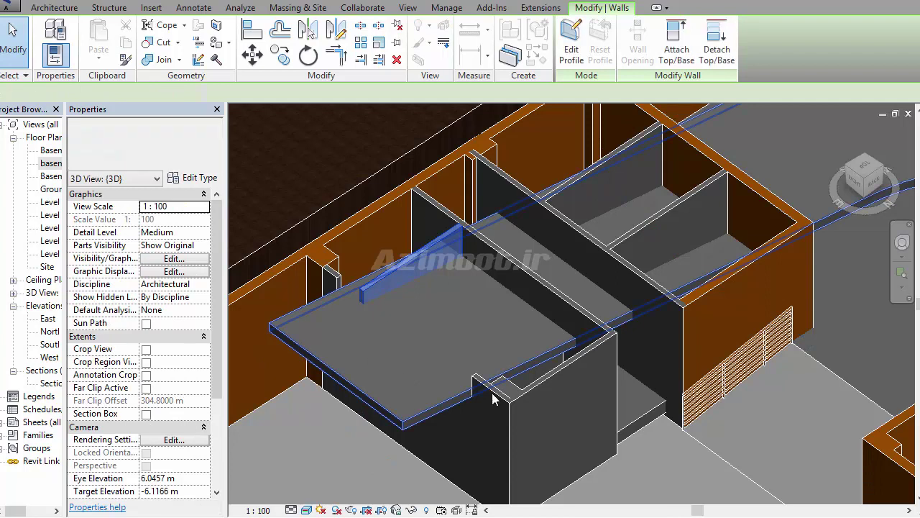
pyautogui.moveTo(610, 428); pyautogui.dragTo(452, 507, button='middle')
pyautogui.press('Escape')
pyautogui.click(338, 359)
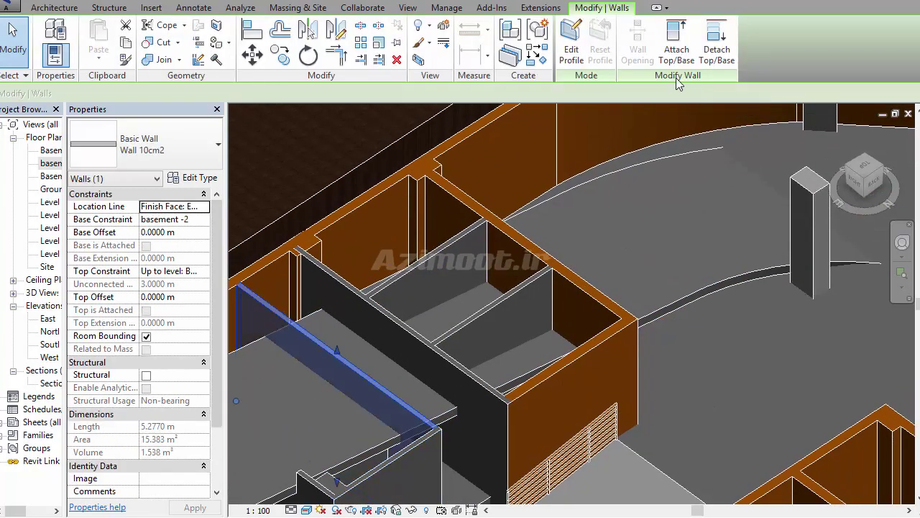
pyautogui.click(676, 43)
pyautogui.click(550, 372)
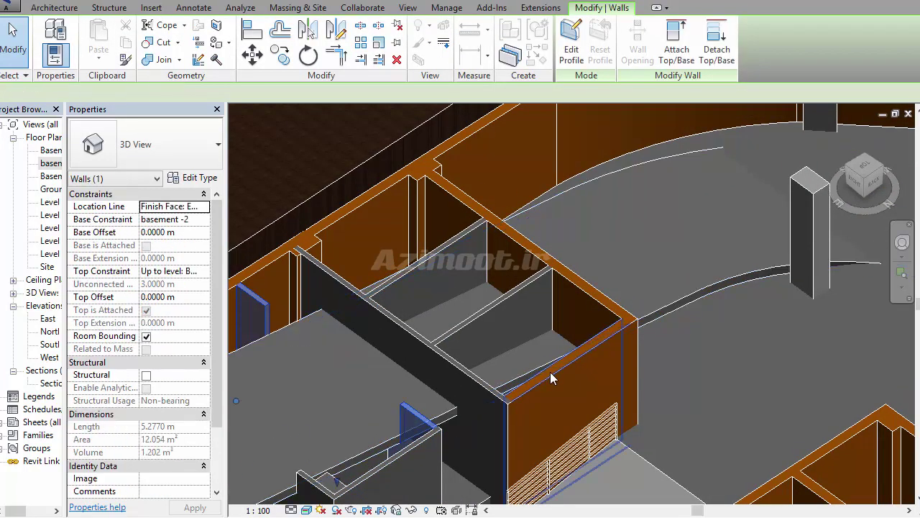
pyautogui.moveTo(550, 372); pyautogui.dragTo(647, 365, button='middle')
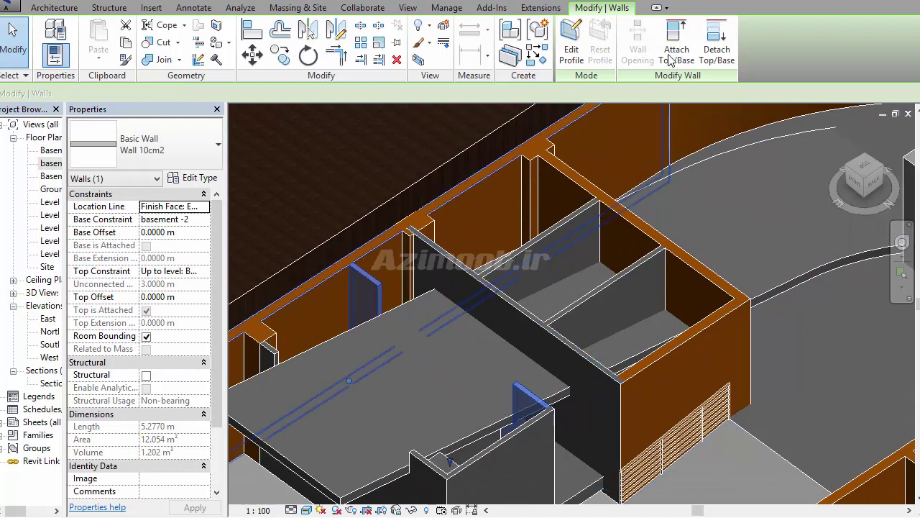
pyautogui.press('Escape')
# - Attach the next wall and the central partition walls to the slab, cancelling a stray detach
pyautogui.click(594, 366)
pyautogui.click(675, 43)
pyautogui.click(573, 345)
pyautogui.click(573, 345)
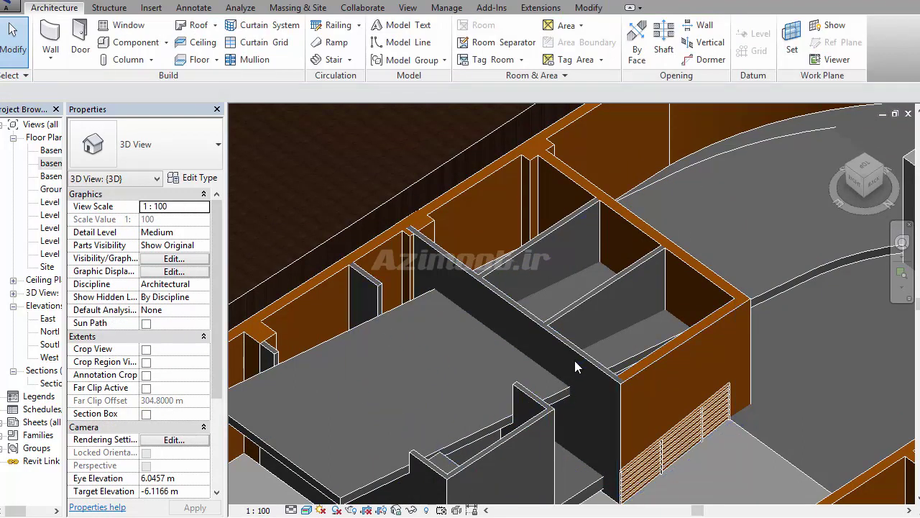
pyautogui.click(574, 365)
pyautogui.click(676, 43)
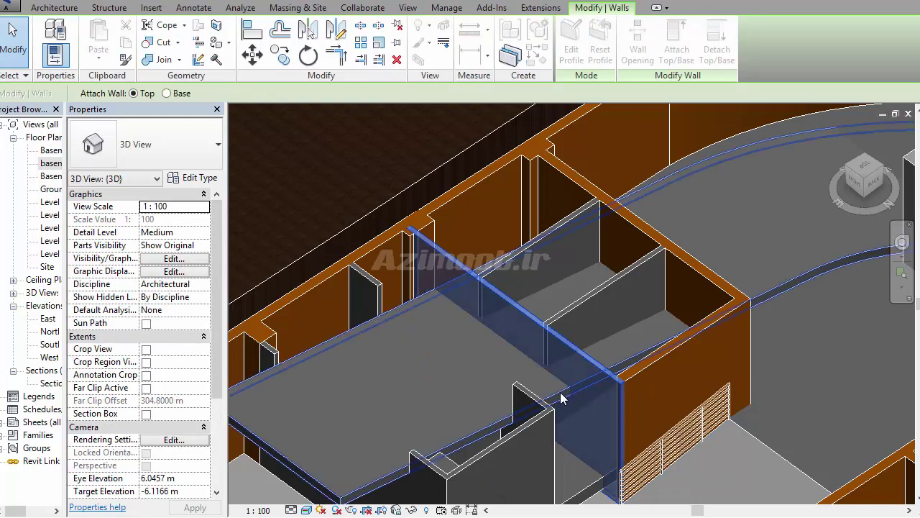
pyautogui.click(675, 365)
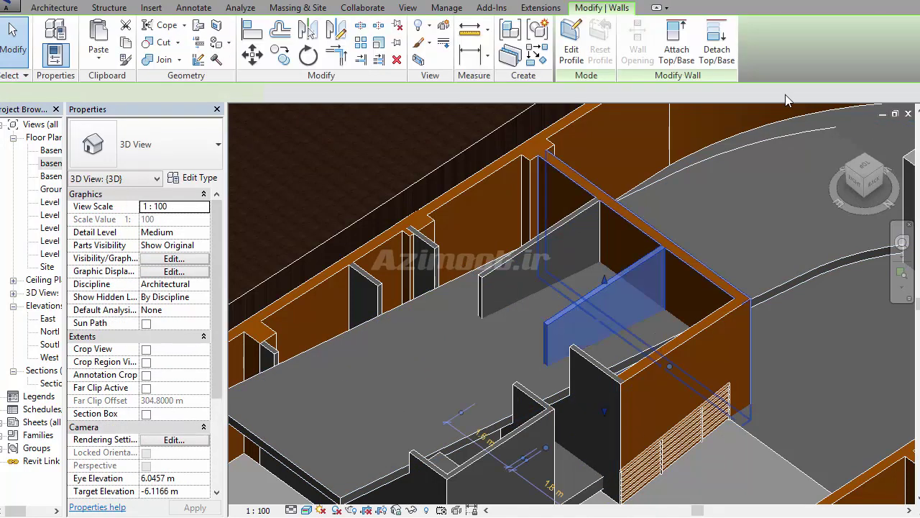
pyautogui.click(675, 44)
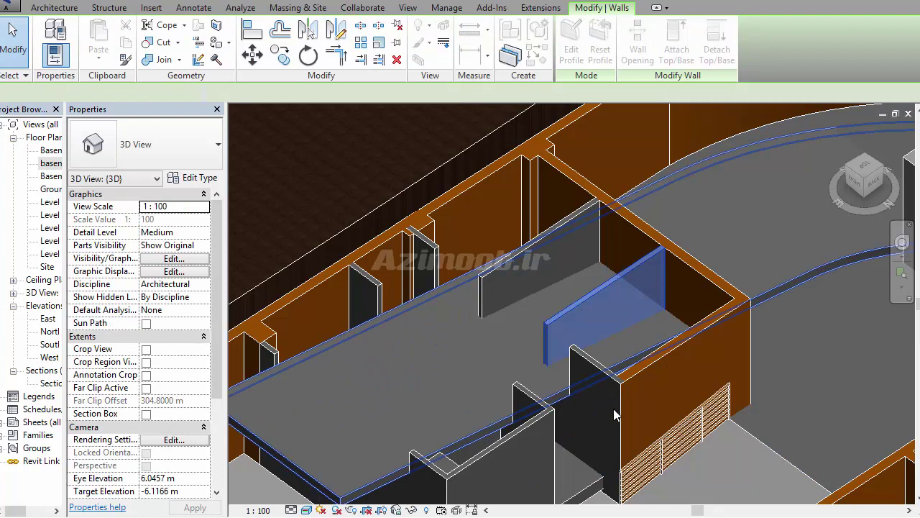
pyautogui.click(667, 206)
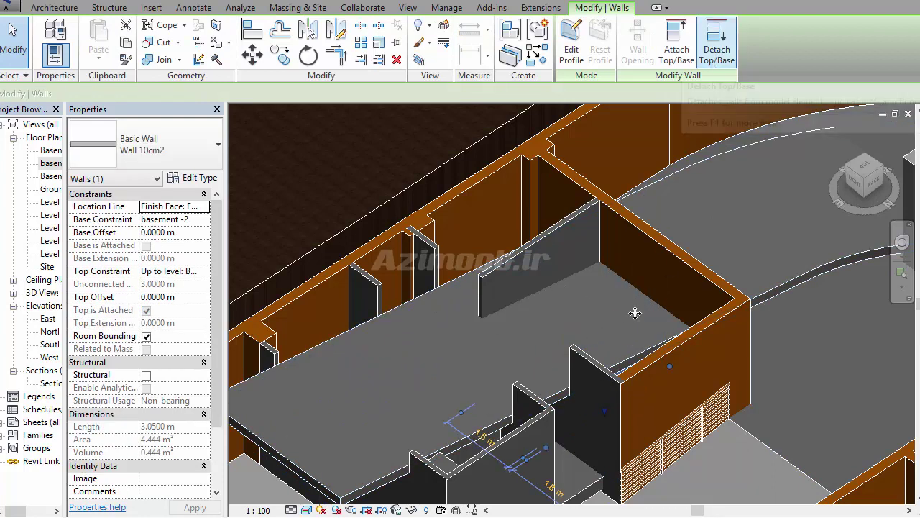
pyautogui.click(717, 49)
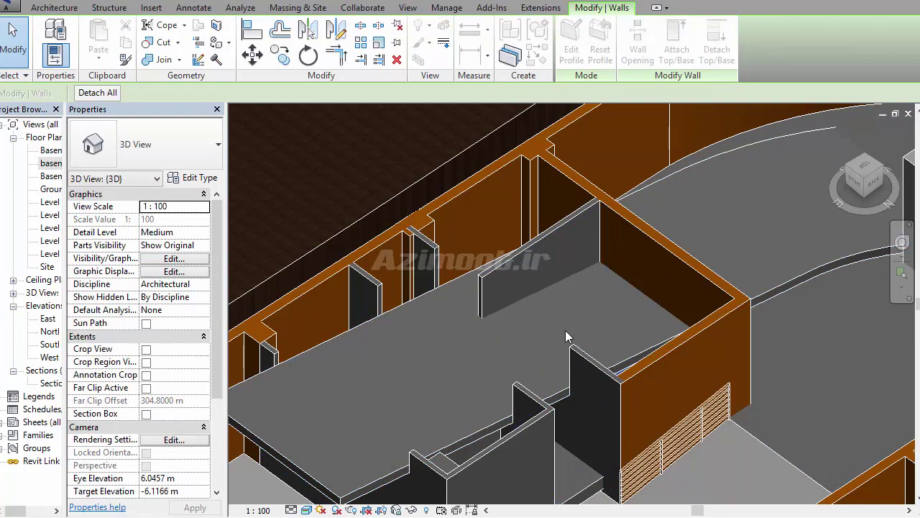
pyautogui.press('Escape')
# - Attach the small interior wall, the upper grey wall and the large right wall to the slab
pyautogui.click(608, 286)
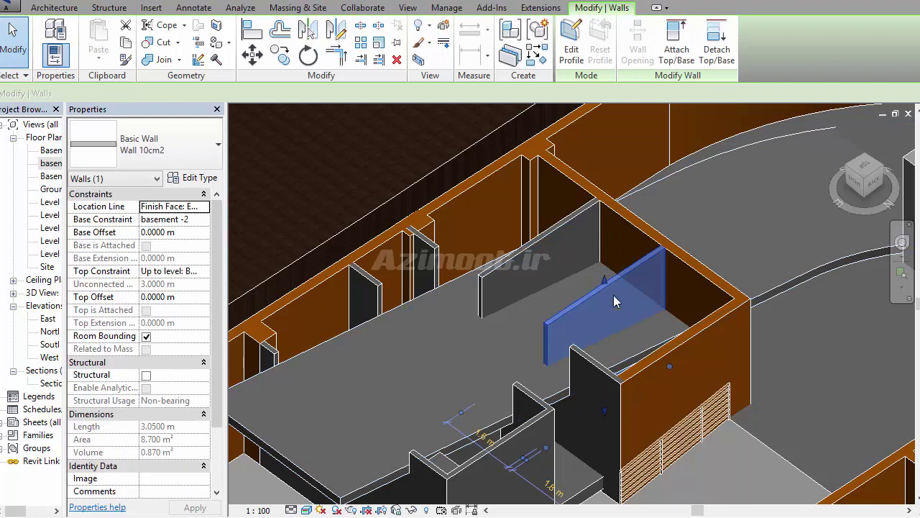
pyautogui.click(686, 57)
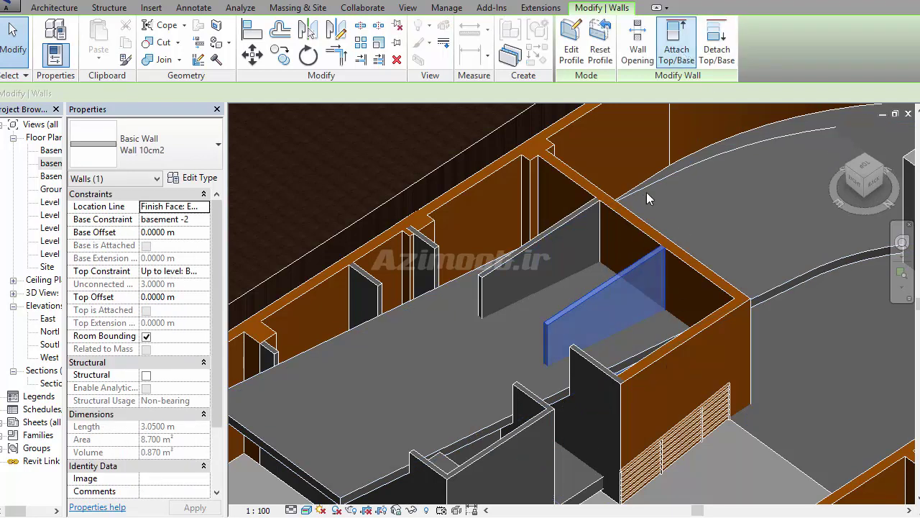
pyautogui.click(554, 400)
pyautogui.press('Escape')
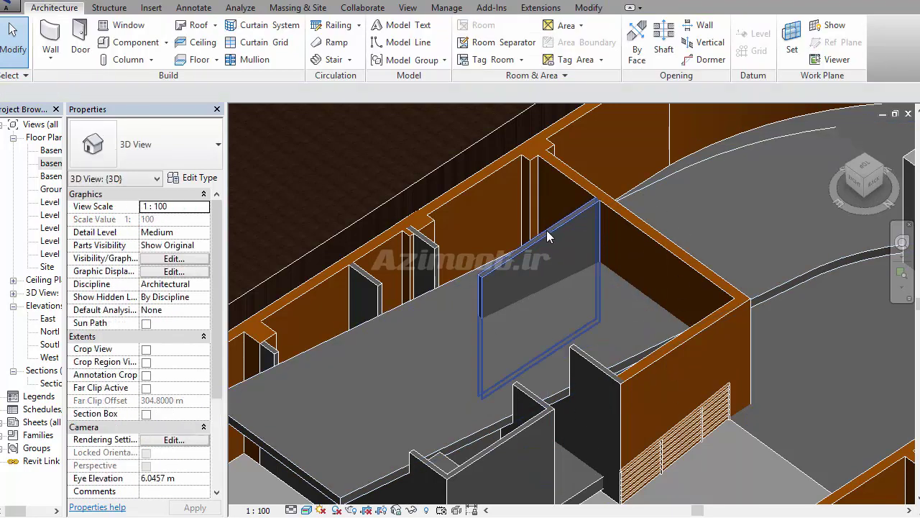
pyautogui.click(546, 231)
pyautogui.click(676, 45)
pyautogui.click(444, 288)
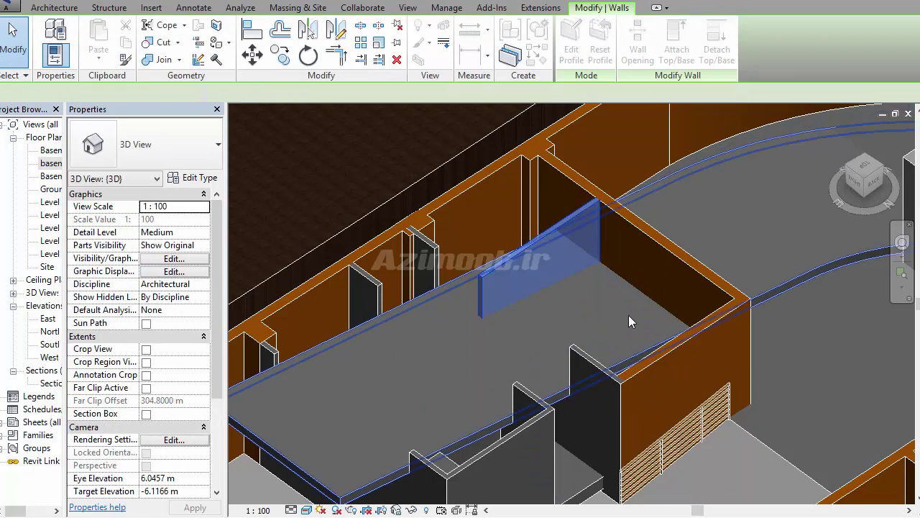
pyautogui.press('Escape')
pyautogui.click(695, 268)
pyautogui.click(676, 44)
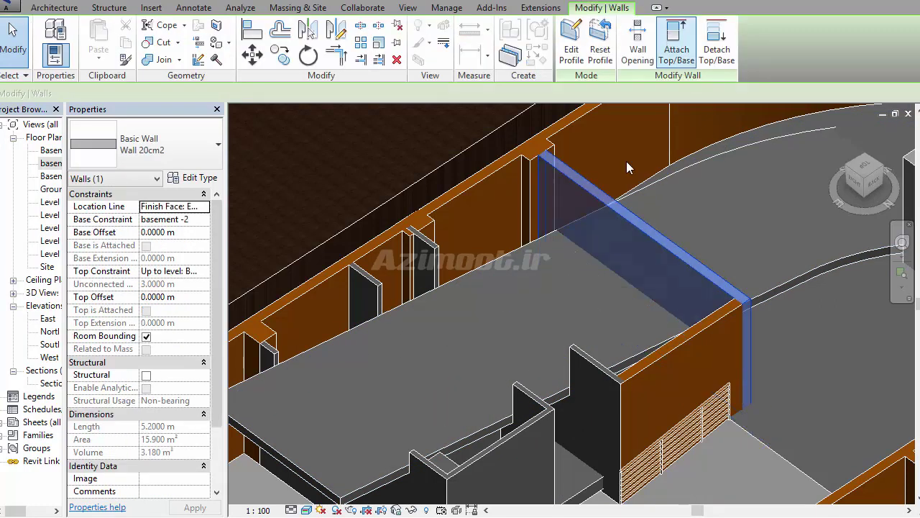
pyautogui.click(538, 251)
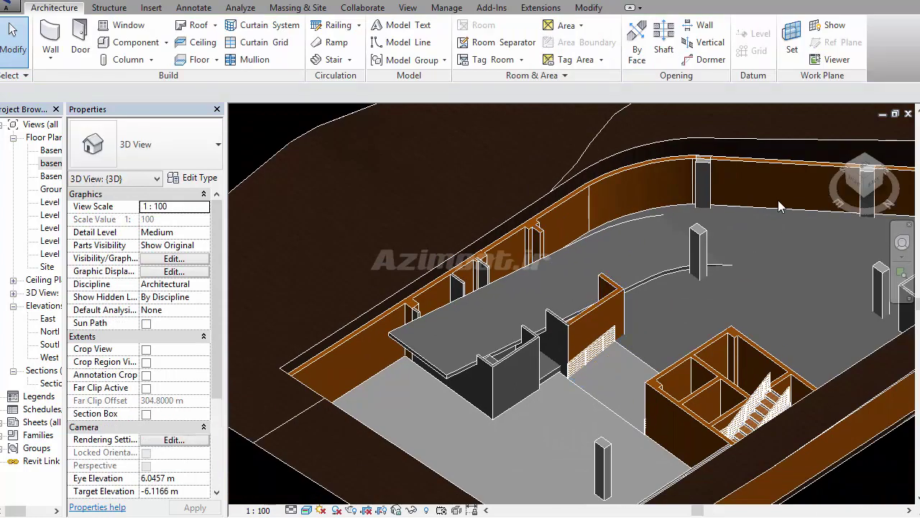
# - Orbit the 3D model, then open Basement -1 and pan to fit its grid, stair and ramp outlines
pyautogui.scroll(-2, 629, 302)
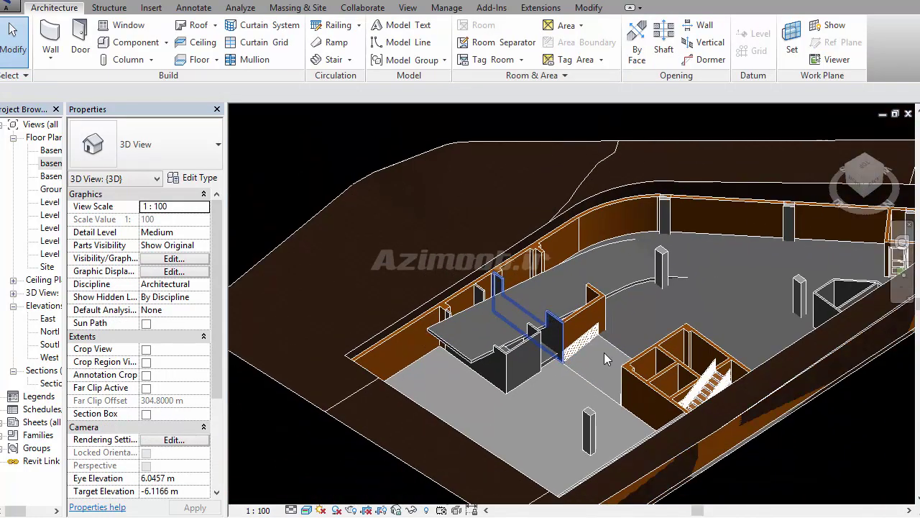
pyautogui.keyDown('shift'); pyautogui.moveTo(604, 387); pyautogui.dragTo(718, 345, button='middle'); pyautogui.keyUp('shift')
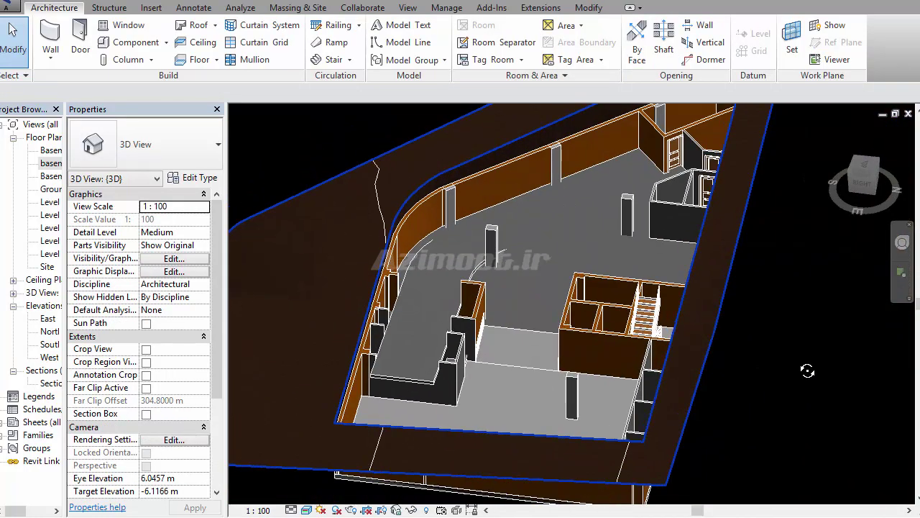
pyautogui.moveTo(791, 331)
pyautogui.mouseDown(button='middle')
pyautogui.moveTo(828, 365)
pyautogui.moveTo(627, 305)
pyautogui.moveTo(296, 332)
pyautogui.mouseUp(button='middle')
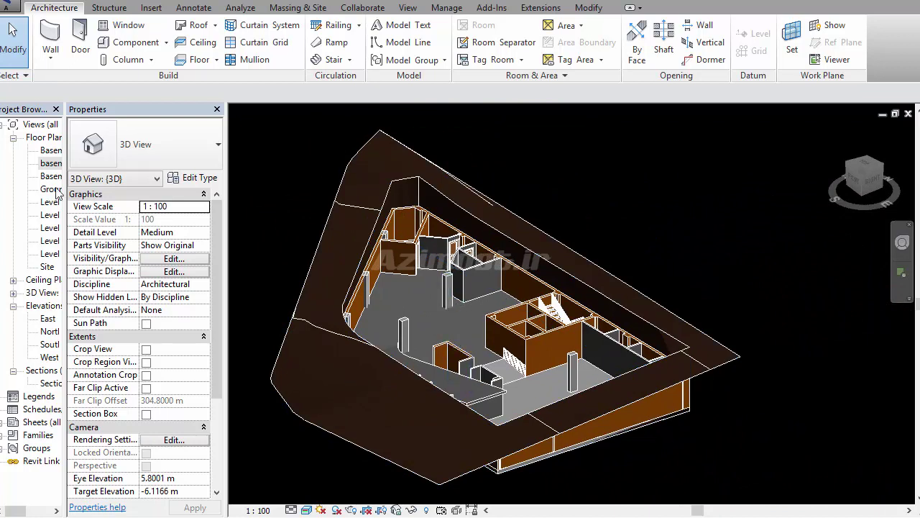
pyautogui.click(48, 164)
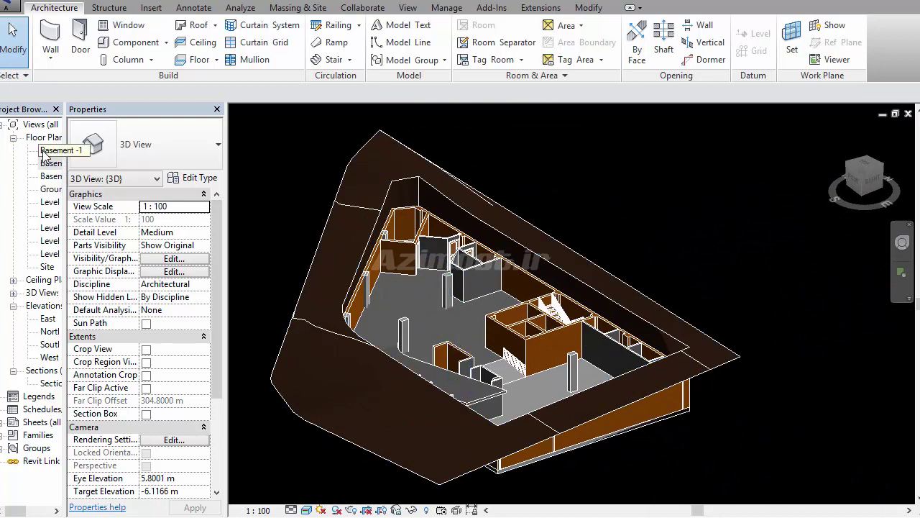
pyautogui.doubleClick(50, 150)
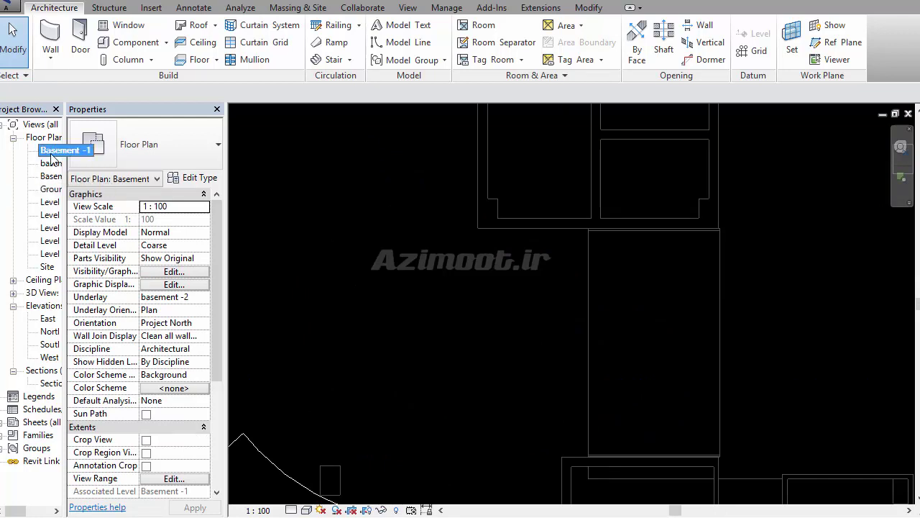
pyautogui.scroll(-2, 530, 339)
pyautogui.scroll(-3, 425, 273)
pyautogui.scroll(1, 472, 282)
pyautogui.moveTo(472, 282); pyautogui.dragTo(656, 344, button='middle')
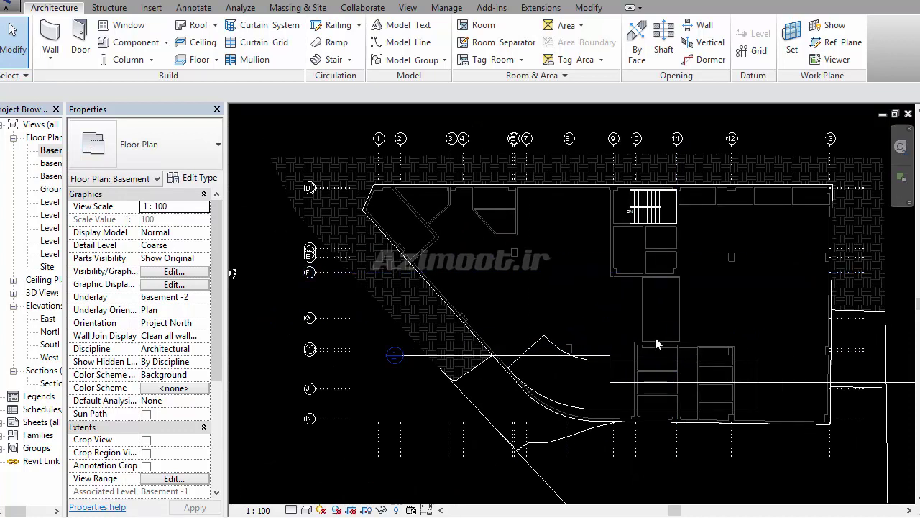
pyautogui.moveTo(664, 258); pyautogui.dragTo(663, 274, button='middle')
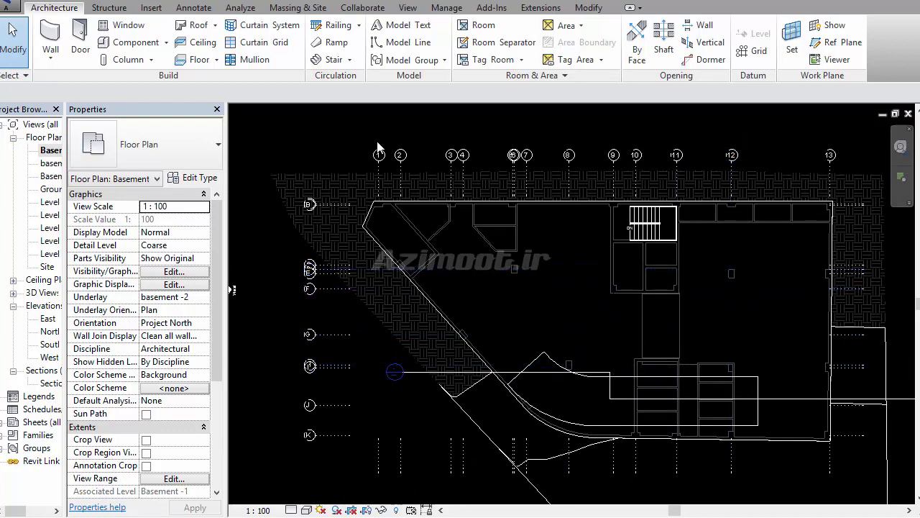
pyautogui.click(152, 8)
# - Import b1.dwg into Basement -1 in metres, Auto - Center to Center, current view only
pyautogui.click(272, 33)
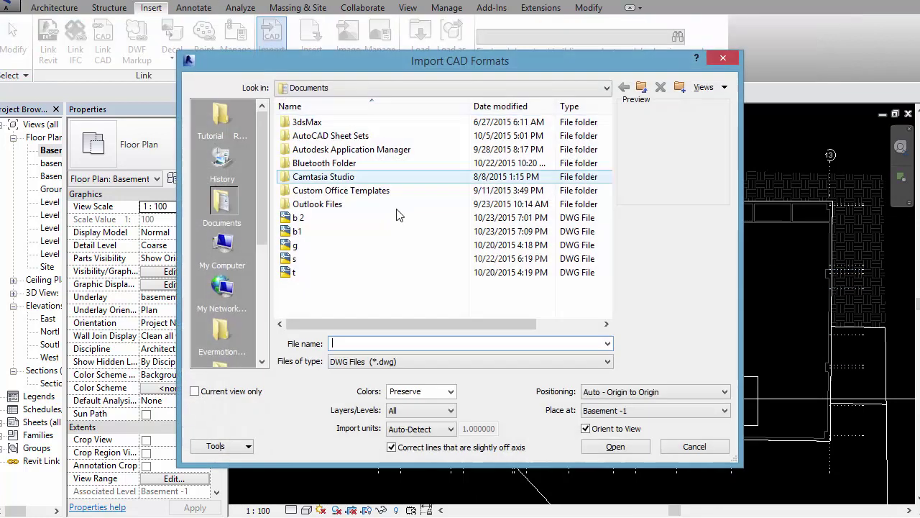
pyautogui.click(317, 231)
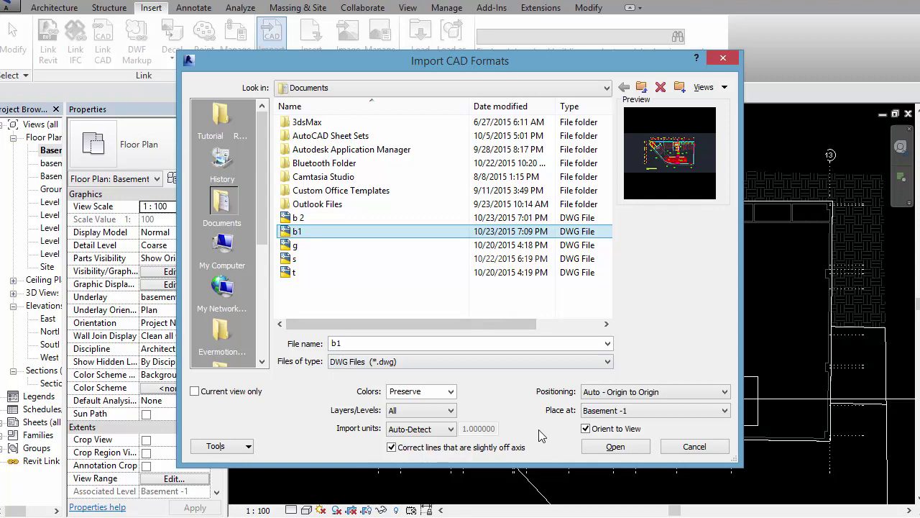
pyautogui.click(422, 429)
pyautogui.click(410, 467)
pyautogui.click(665, 392)
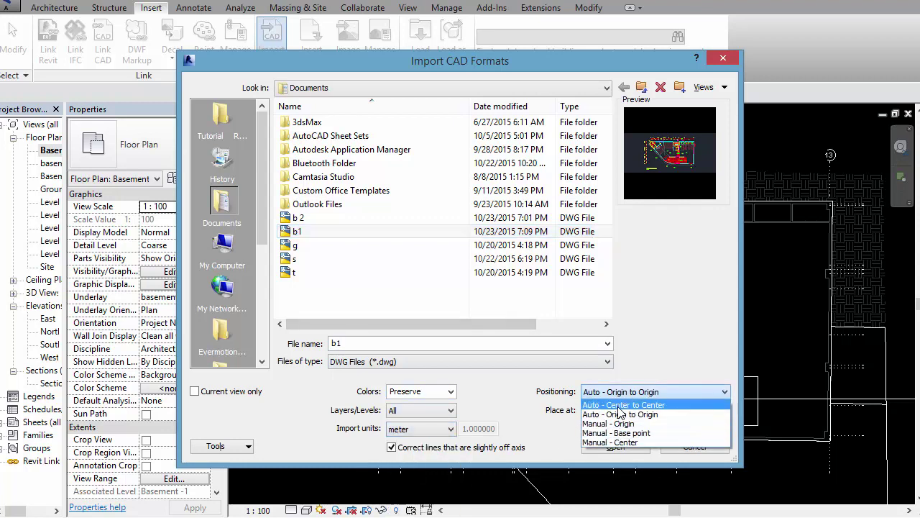
pyautogui.click(625, 401)
pyautogui.click(205, 392)
pyautogui.click(616, 446)
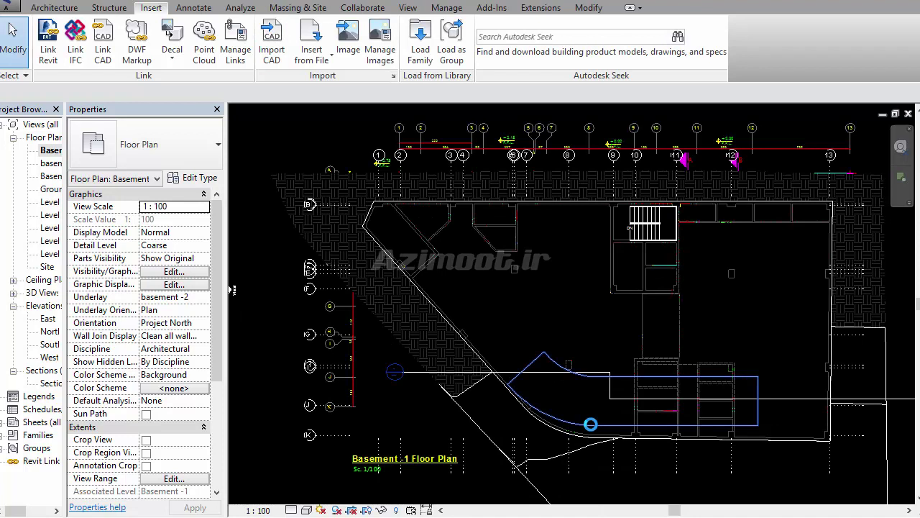
# - Set the imported b1.dwg's Draw Layer to Foreground
pyautogui.scroll(-2, 541, 222)
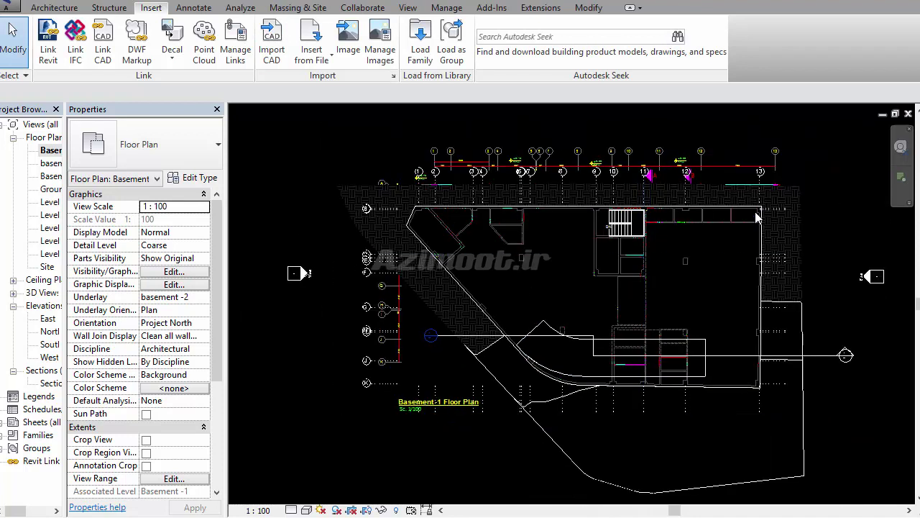
pyautogui.click(773, 176)
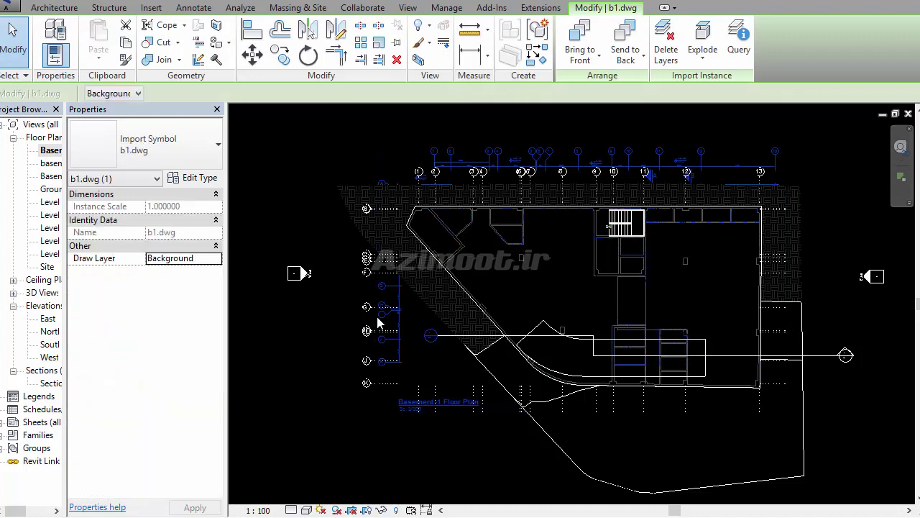
pyautogui.click(216, 258)
pyautogui.click(170, 281)
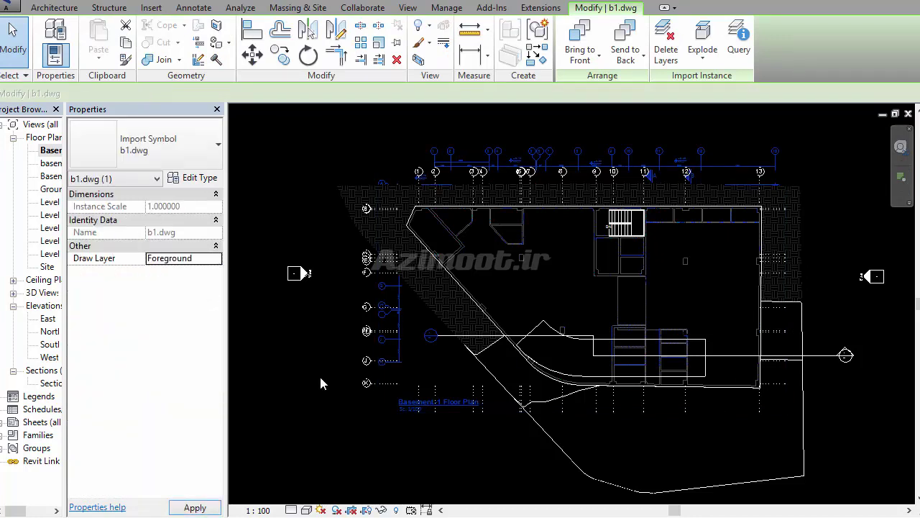
# - Move the b1 drawing from a DWG column corner onto the matching model column corner
pyautogui.scroll(3, 445, 193)
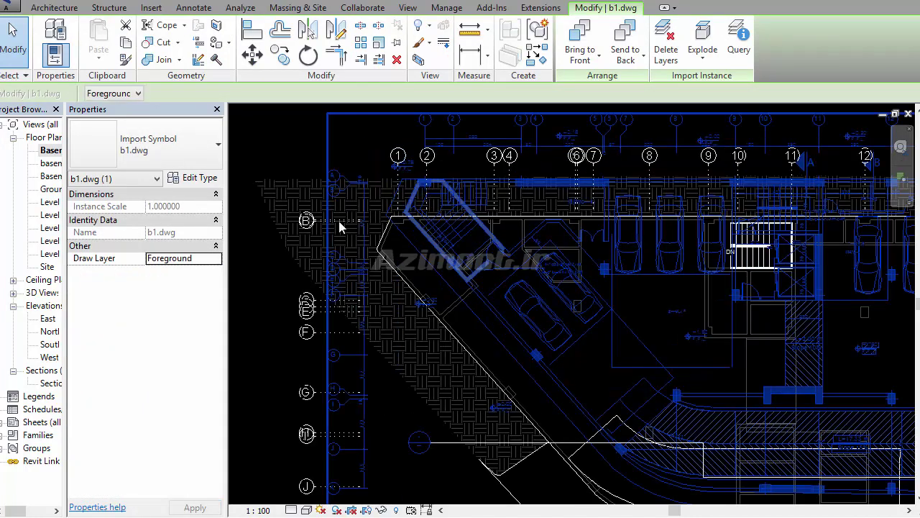
pyautogui.scroll(2, 374, 237)
pyautogui.scroll(2, 374, 237)
pyautogui.scroll(2, 373, 236)
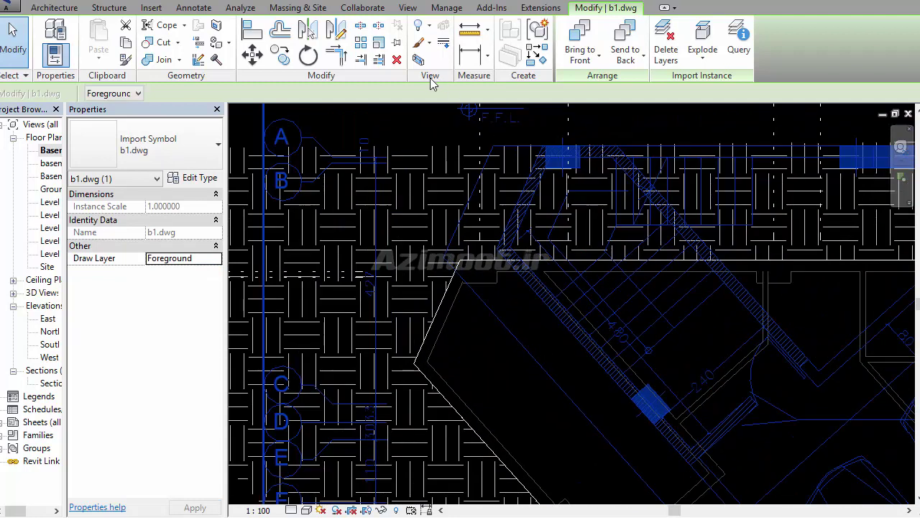
pyautogui.click(251, 54)
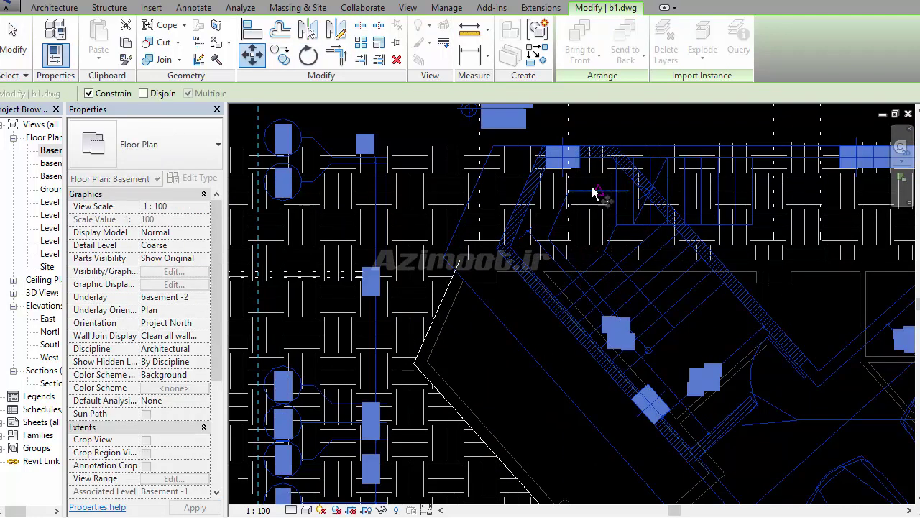
pyautogui.scroll(2, 543, 159)
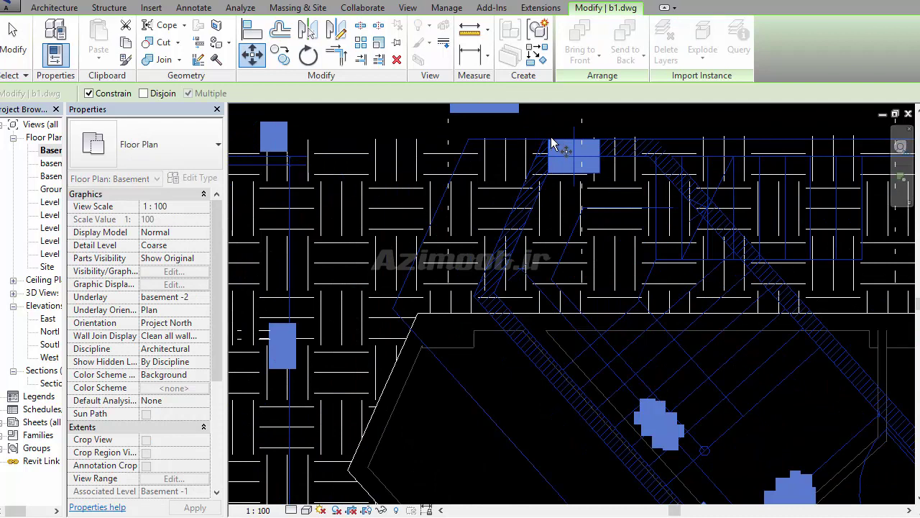
pyautogui.scroll(3, 568, 151)
pyautogui.scroll(-3, 596, 137)
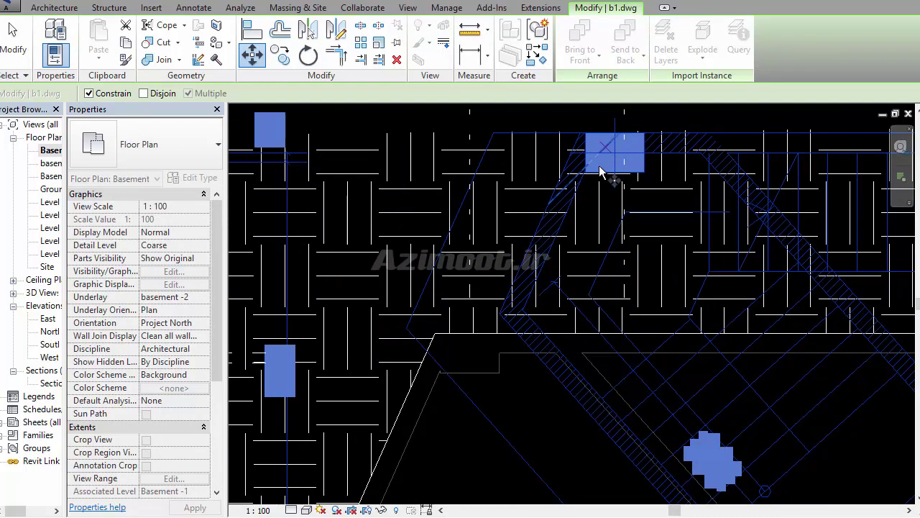
pyautogui.click(645, 179)
pyautogui.scroll(2, 507, 379)
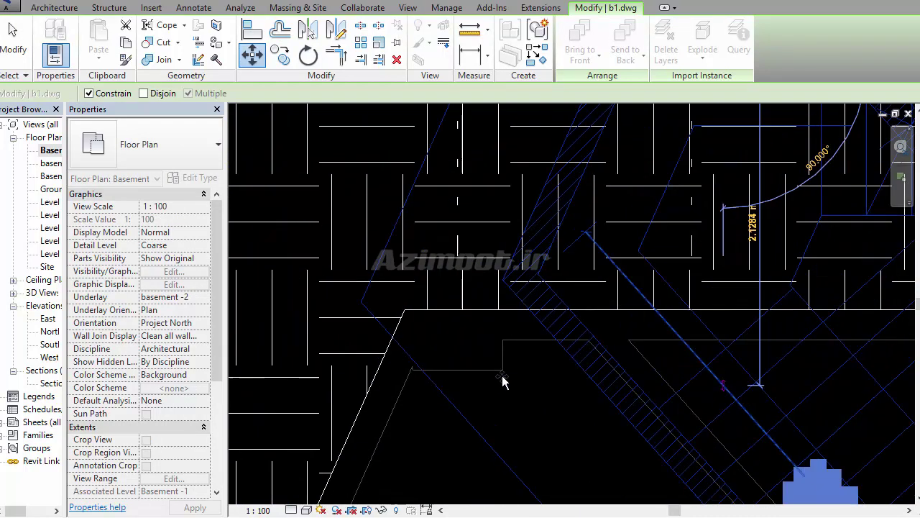
pyautogui.scroll(1, 505, 377)
pyautogui.click(505, 371)
pyautogui.scroll(-2, 528, 388)
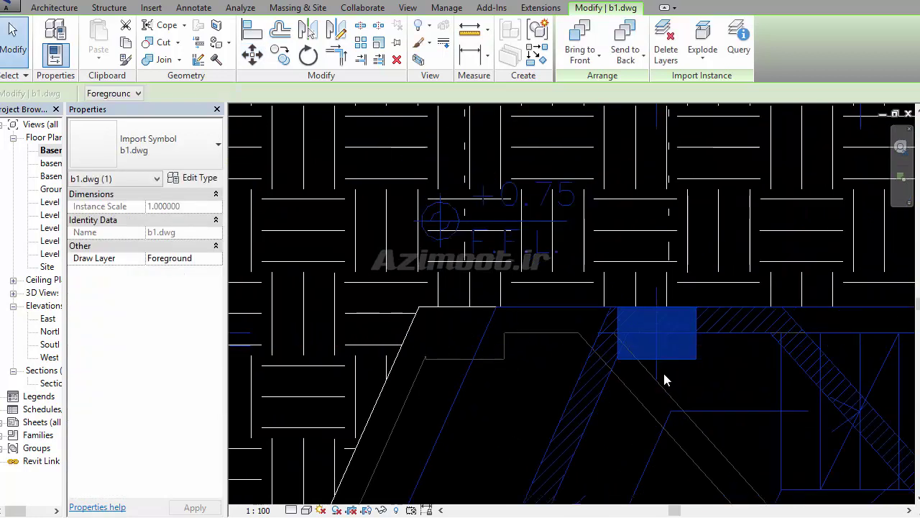
# - Move the drawing again from a column corner to refine its alignment with the model
pyautogui.click(254, 55)
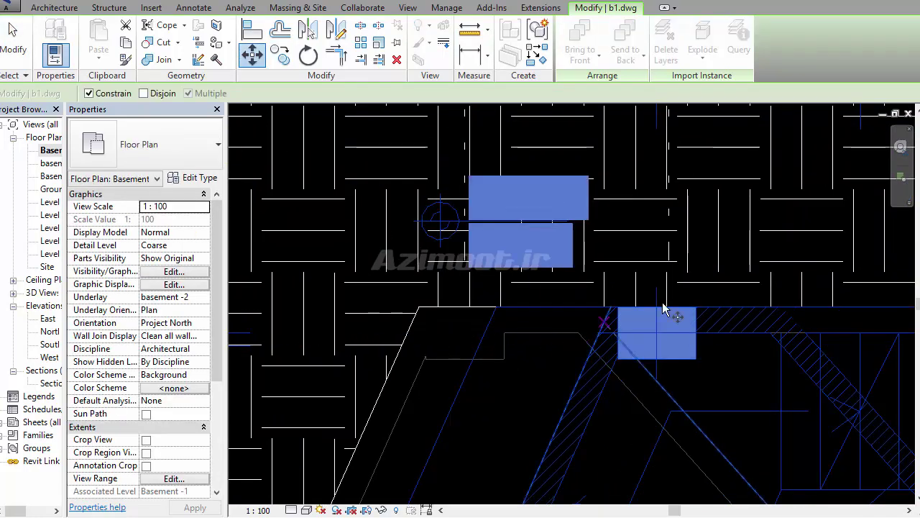
pyautogui.click(696, 359)
pyautogui.scroll(1, 489, 377)
pyautogui.click(509, 355)
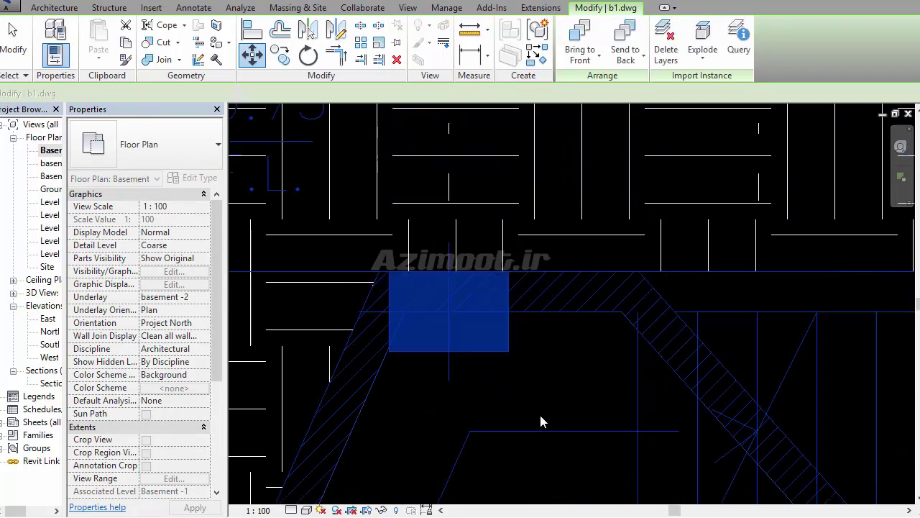
pyautogui.scroll(-3, 388, 216)
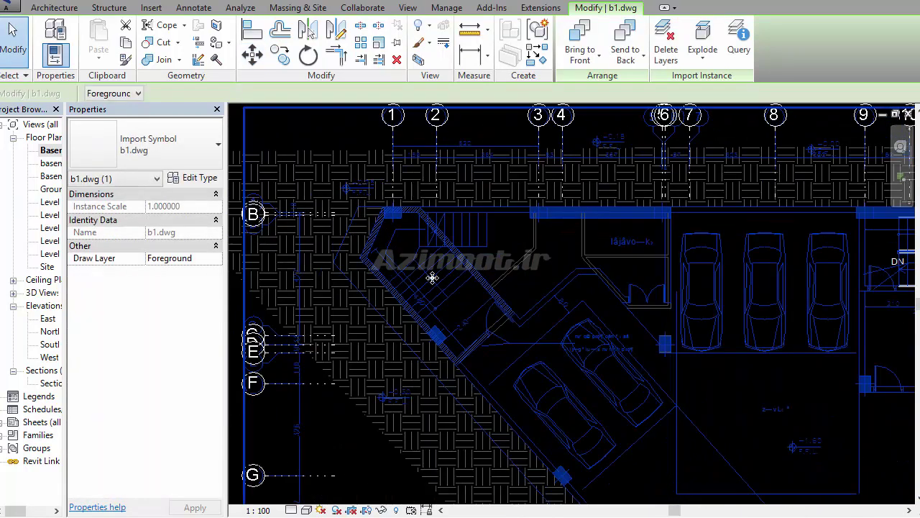
pyautogui.scroll(-2, 388, 215)
pyautogui.scroll(2, 572, 409)
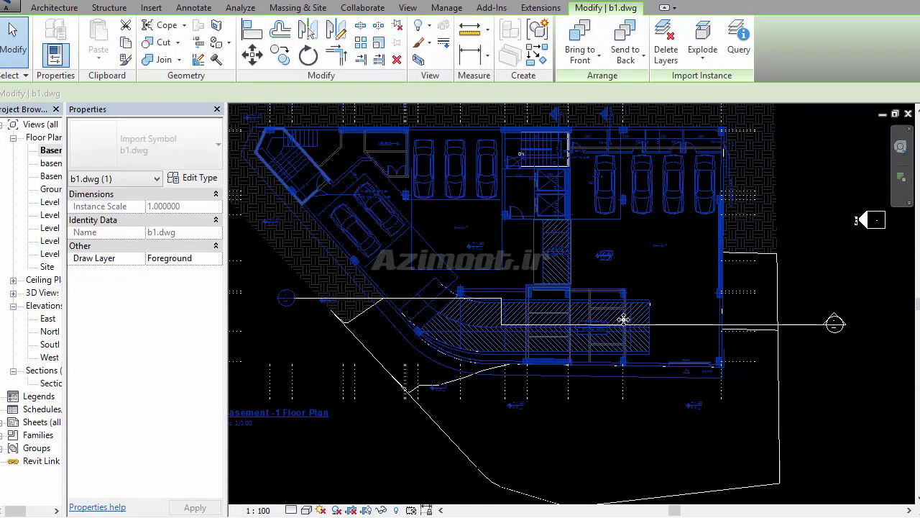
# - Deselect the drawing and recentre the whole basement plan with its top grid bubbles in view
pyautogui.click(811, 390)
pyautogui.moveTo(471, 330); pyautogui.dragTo(629, 408, button='middle')
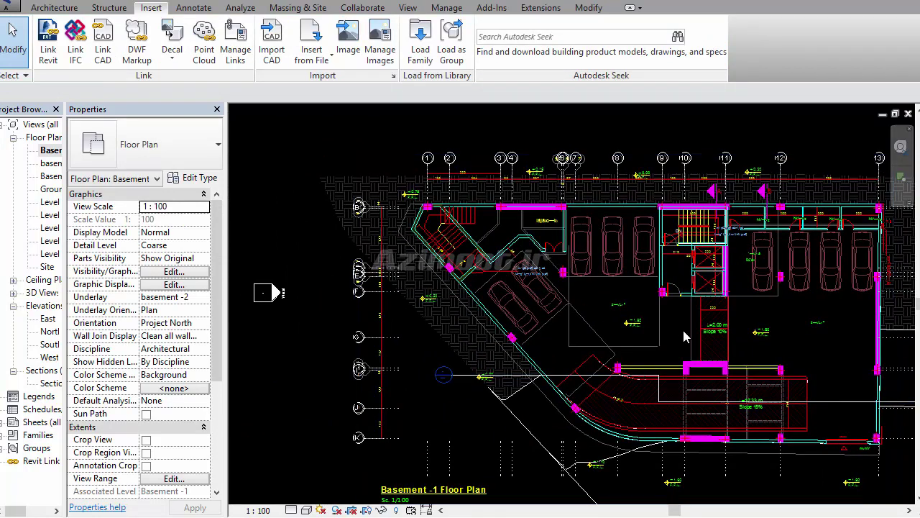
pyautogui.moveTo(658, 340); pyautogui.dragTo(563, 264, button='middle')
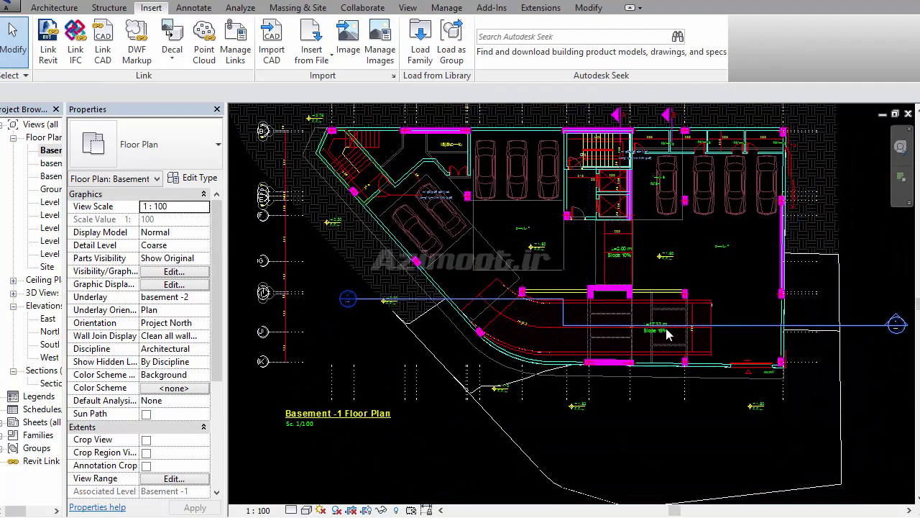
pyautogui.moveTo(701, 248); pyautogui.dragTo(714, 305, button='middle')
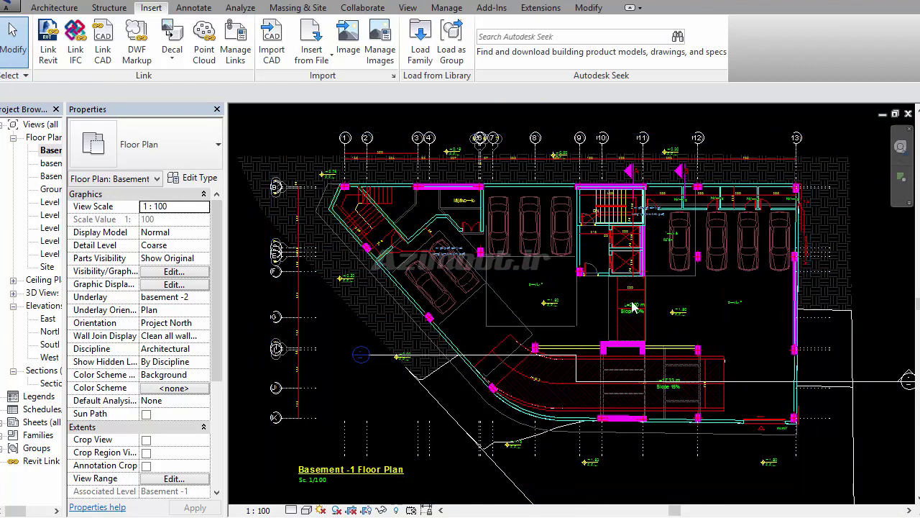
# - Pick the top wall edge, the diagonal edge and the curved ramp edge as floor boundary lines
pyautogui.click(54, 8)
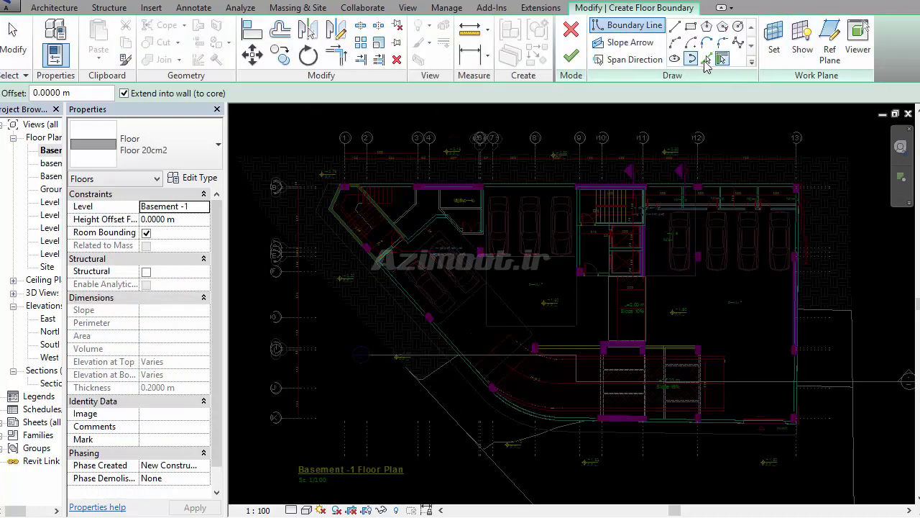
pyautogui.click(705, 61)
pyautogui.scroll(3, 359, 191)
pyautogui.scroll(3, 388, 187)
pyautogui.click(399, 181)
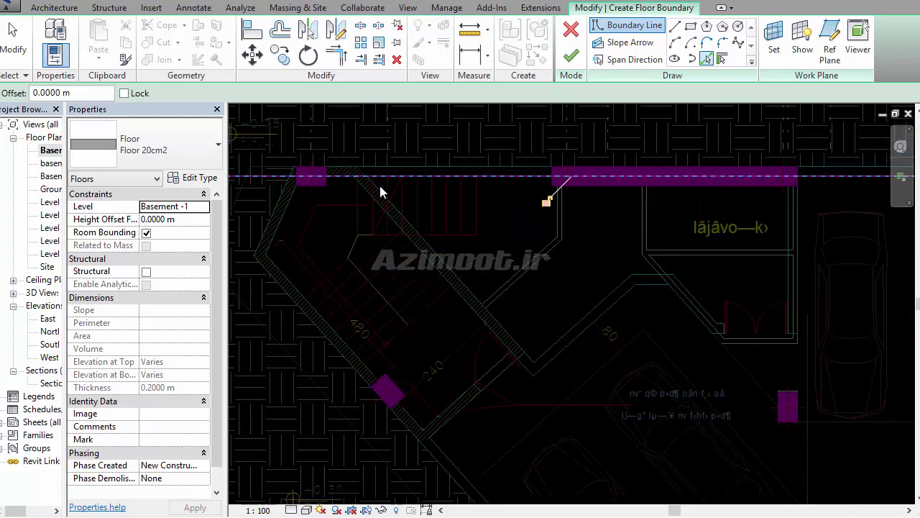
pyautogui.click(322, 314)
pyautogui.scroll(-3, 322, 313)
pyautogui.scroll(-3, 432, 324)
pyautogui.scroll(5, 493, 412)
pyautogui.scroll(2, 493, 413)
pyautogui.scroll(3, 492, 411)
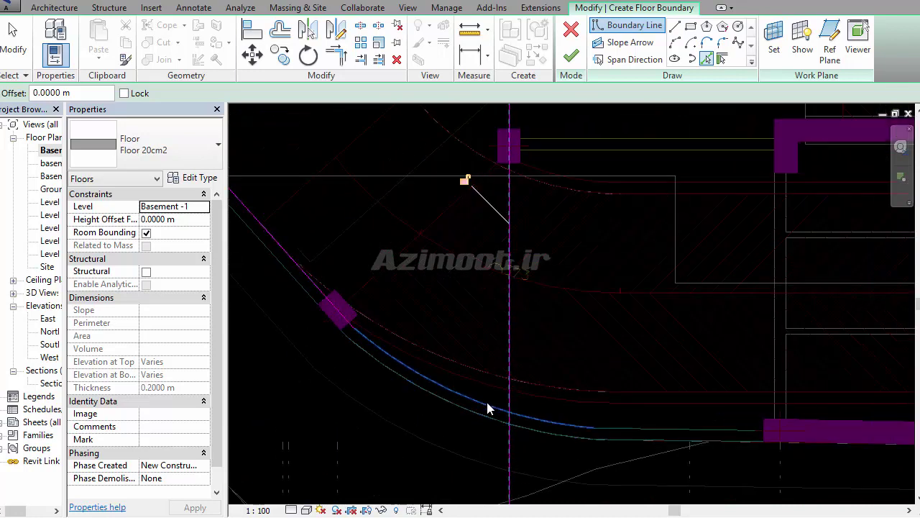
pyautogui.click(489, 411)
# - Add the long bottom edge, the straight edge beside the ramp and the right vertical edge to the boundary
pyautogui.scroll(-2, 489, 411)
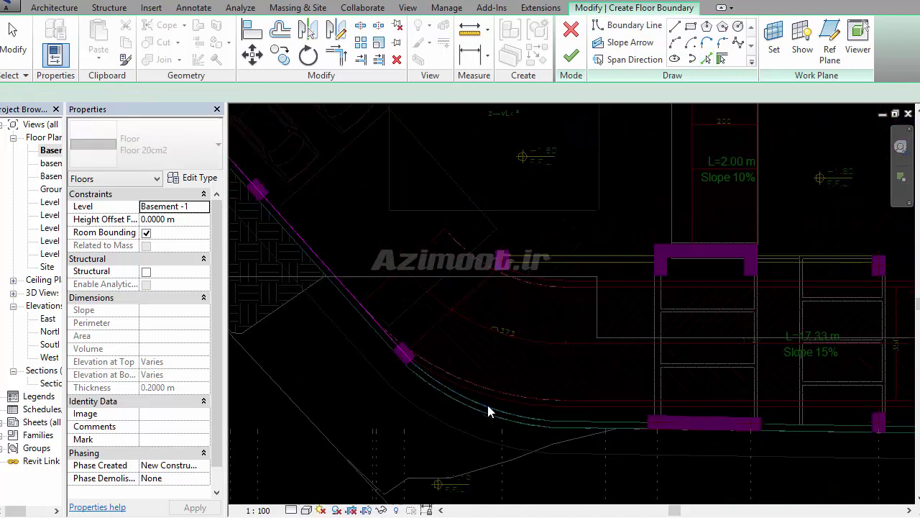
pyautogui.click(535, 413)
pyautogui.scroll(-2, 496, 394)
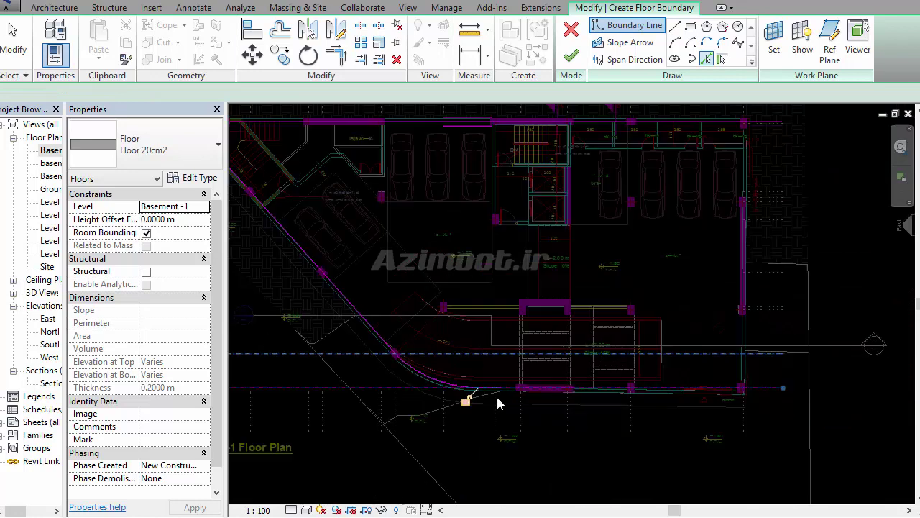
pyautogui.scroll(3, 464, 373)
pyautogui.scroll(1, 444, 401)
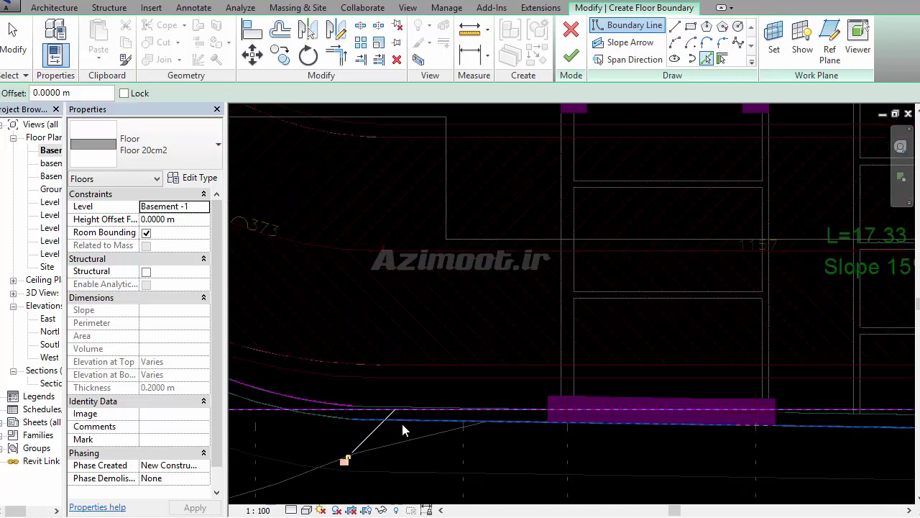
pyautogui.scroll(2, 382, 417)
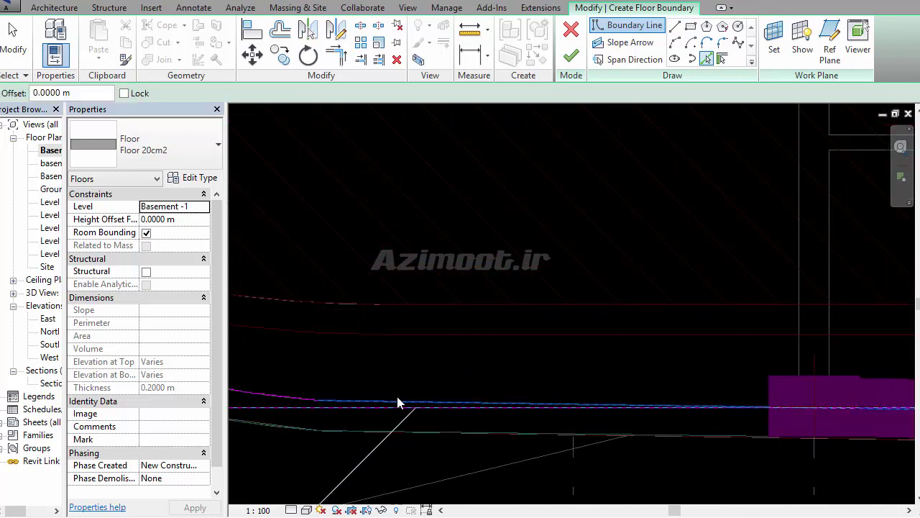
pyautogui.scroll(-3, 431, 395)
pyautogui.scroll(1, 601, 441)
pyautogui.scroll(1, 581, 408)
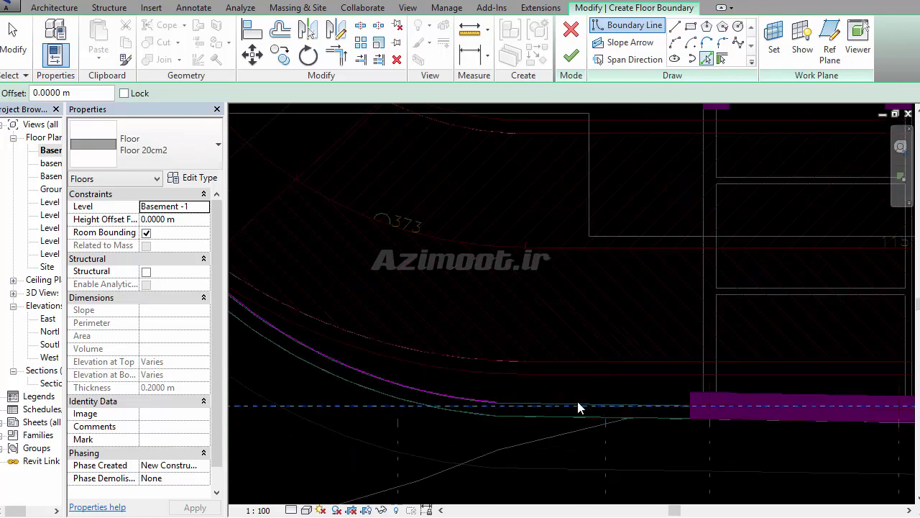
pyautogui.click(574, 402)
pyautogui.scroll(2, 510, 409)
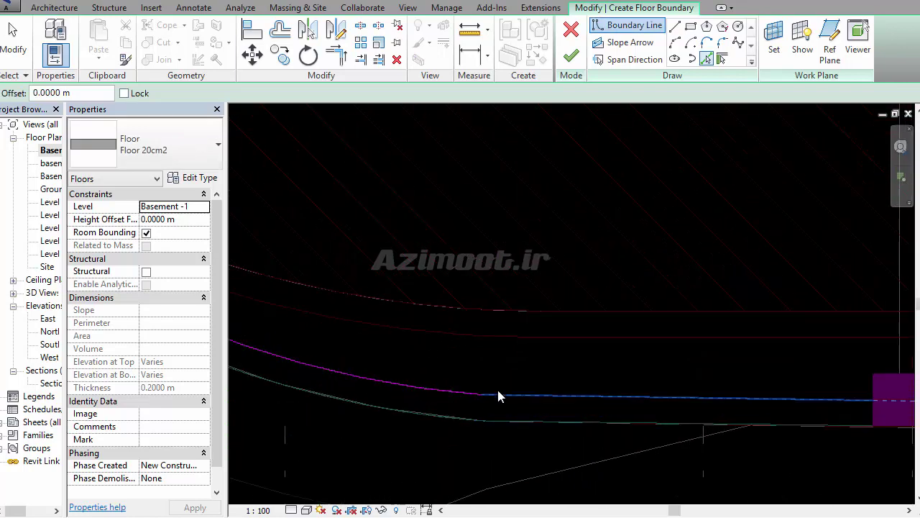
pyautogui.scroll(-2, 366, 360)
pyautogui.scroll(-1, 683, 381)
pyautogui.scroll(2, 615, 372)
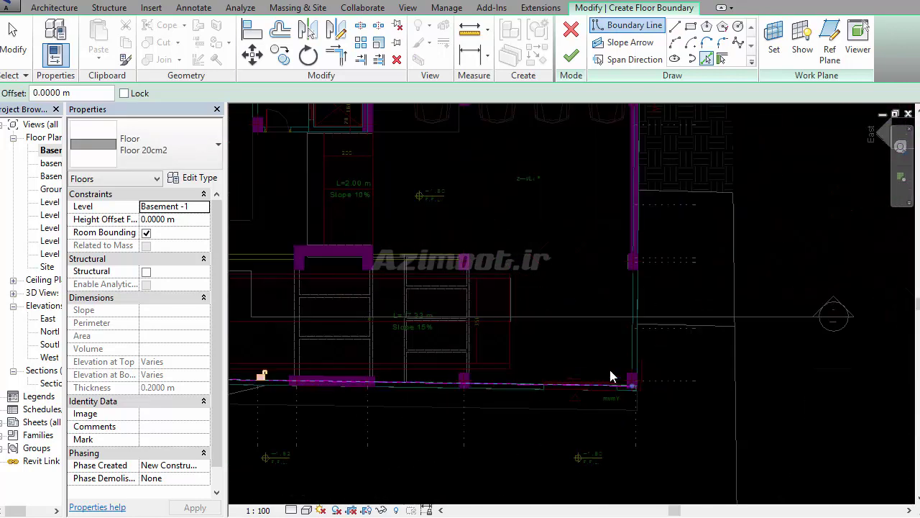
pyautogui.scroll(2, 638, 365)
pyautogui.click(641, 366)
pyautogui.scroll(-2, 690, 410)
pyautogui.scroll(-1, 654, 280)
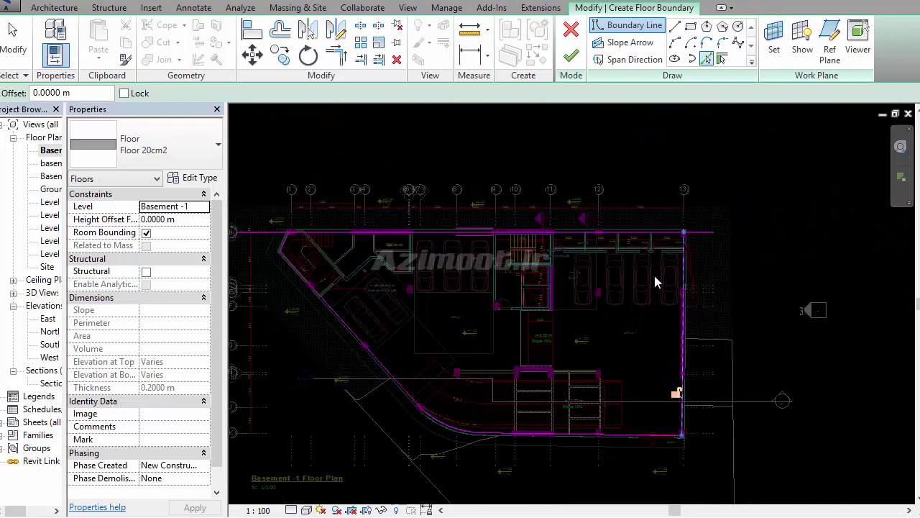
pyautogui.scroll(1, 512, 242)
# - Trim the top and right boundary lines into a clean top-right corner with TR
pyautogui.press('t')
pyautogui.press('r')
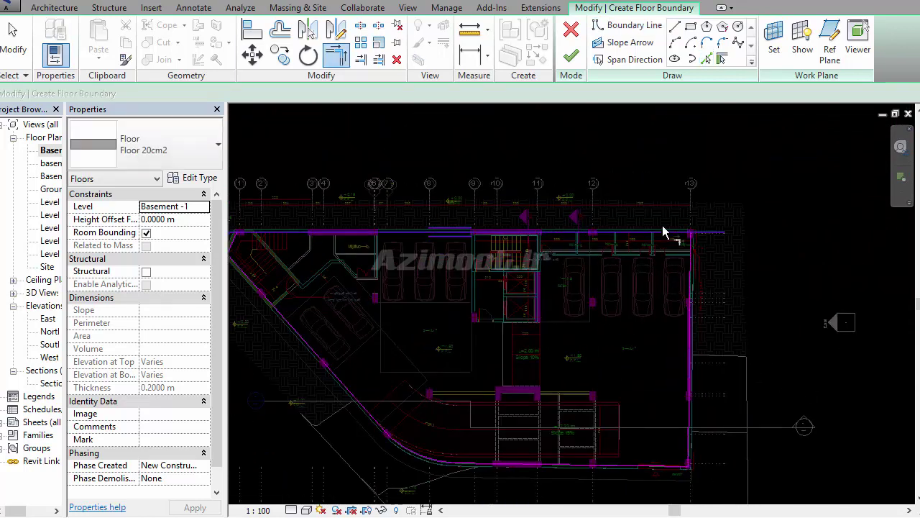
pyautogui.click(676, 255)
pyautogui.click(689, 309)
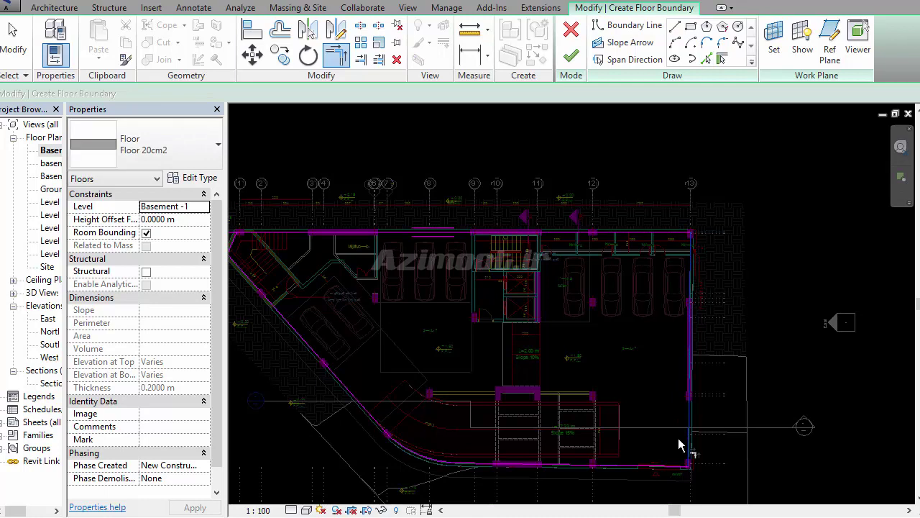
pyautogui.moveTo(519, 451); pyautogui.dragTo(656, 386, button='middle')
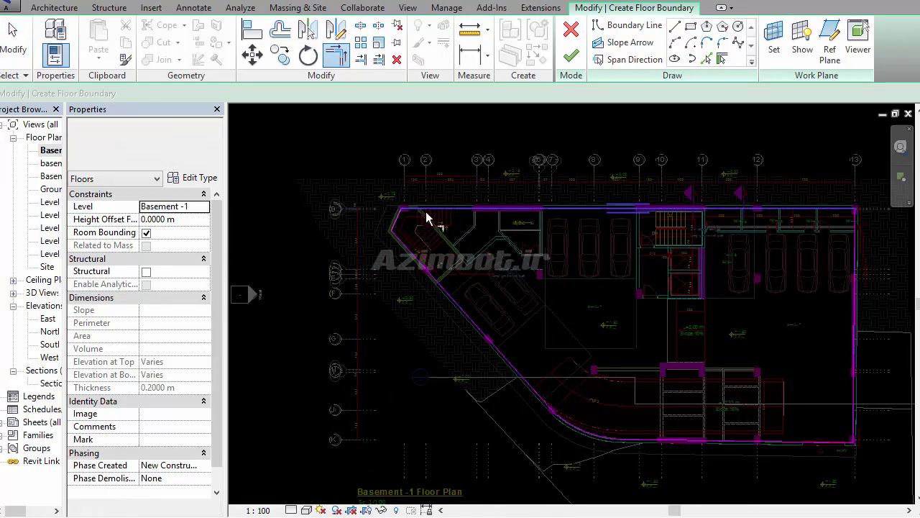
# - Finish the Floor 20cm2 boundary sketch and answer the wall-attachment prompt to create the slab
pyautogui.click(572, 57)
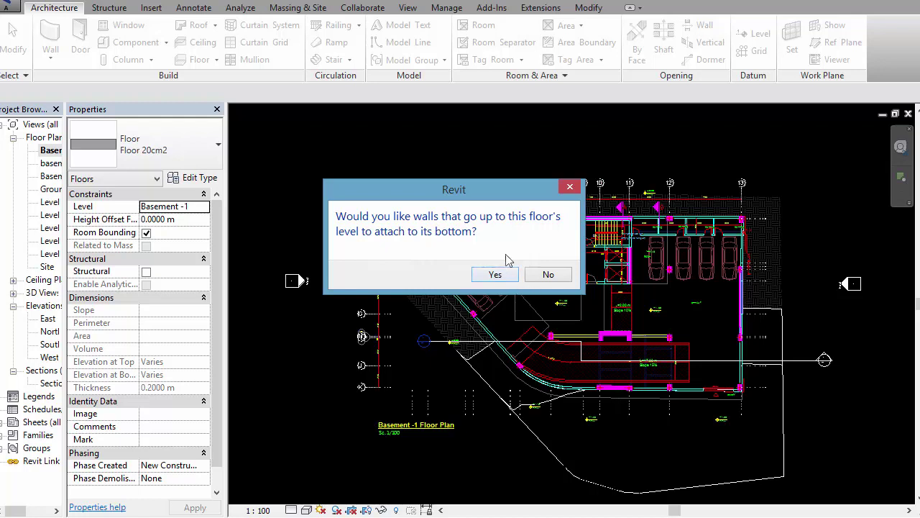
pyautogui.moveTo(504, 190); pyautogui.dragTo(791, 136)
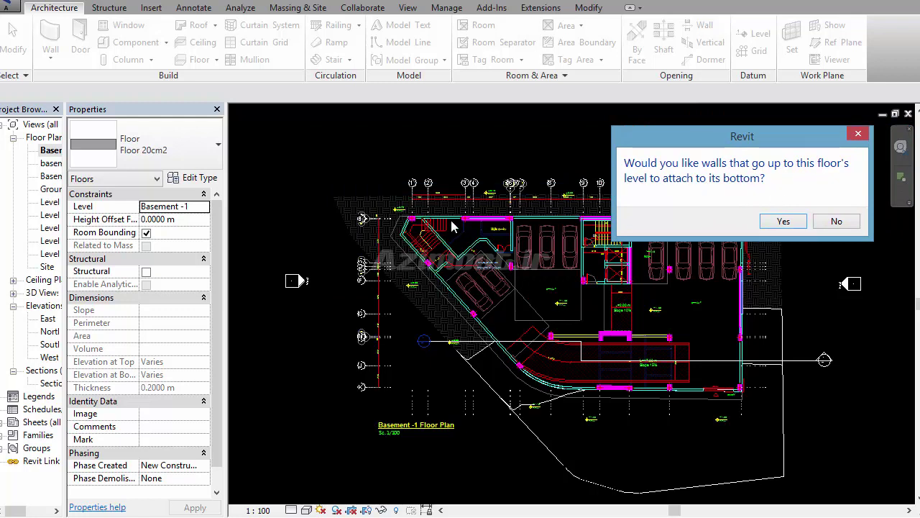
pyautogui.click(838, 222)
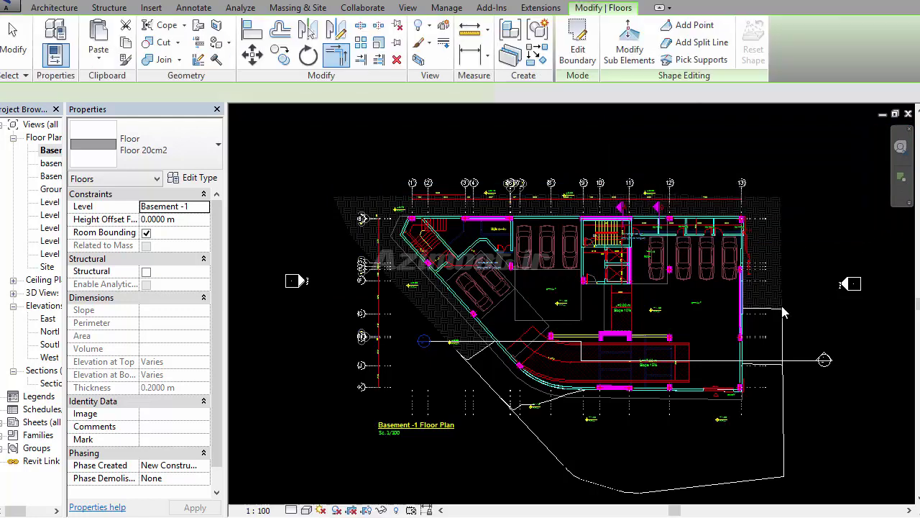
pyautogui.scroll(2, 428, 237)
# - Orbit and zoom the 3D view around the new Basement -1 slab and walls, then select Basement -1 in the Project Browser
pyautogui.press('3')
pyautogui.press('d')
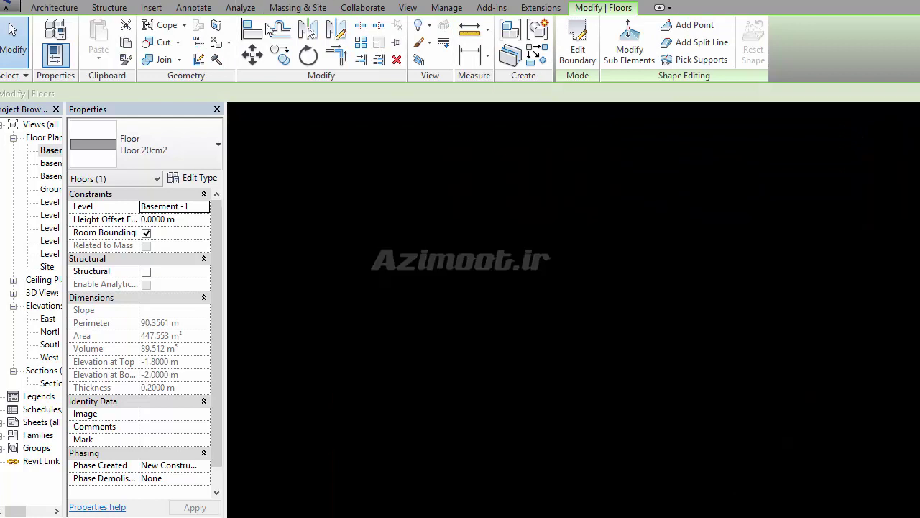
pyautogui.keyDown('shift'); pyautogui.moveTo(452, 301); pyautogui.dragTo(568, 316, button='middle'); pyautogui.keyUp('shift')
pyautogui.scroll(3, 568, 317)
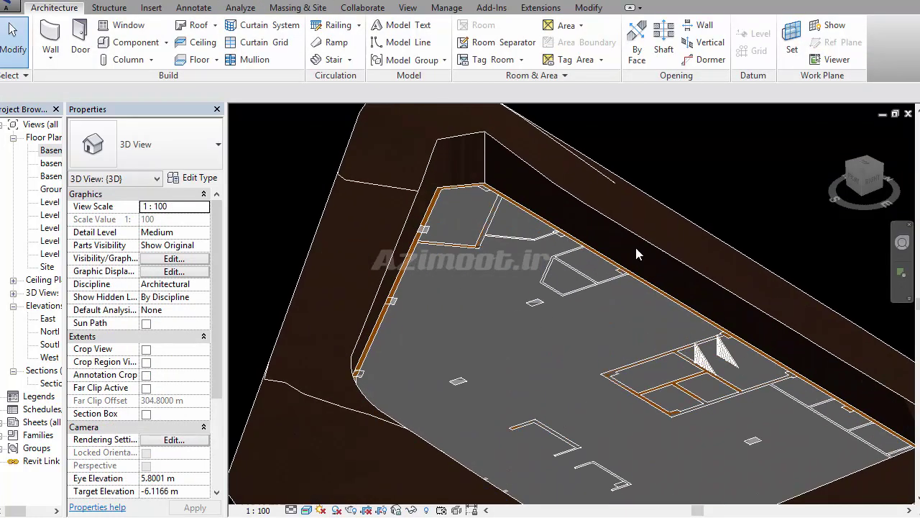
pyautogui.keyDown('shift'); pyautogui.moveTo(780, 414); pyautogui.dragTo(611, 362, button='middle'); pyautogui.keyUp('shift')
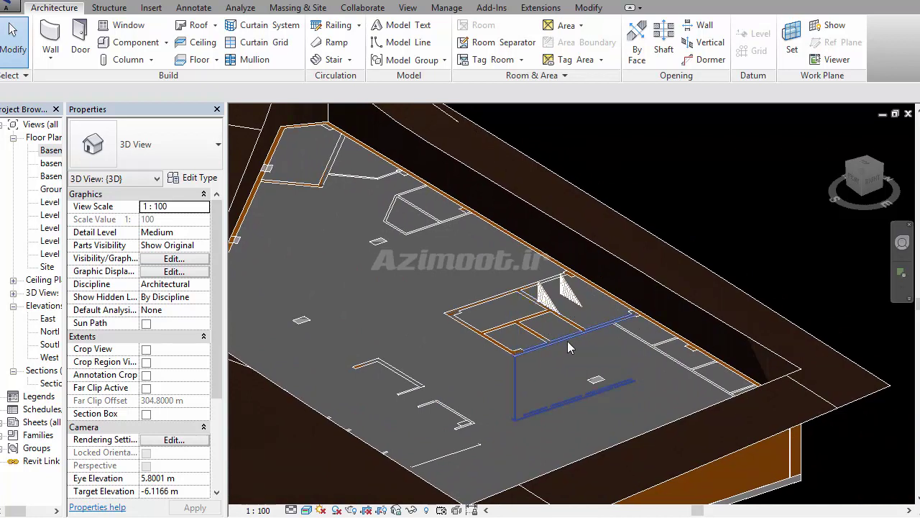
pyautogui.scroll(-2, 568, 345)
pyautogui.scroll(4, 682, 290)
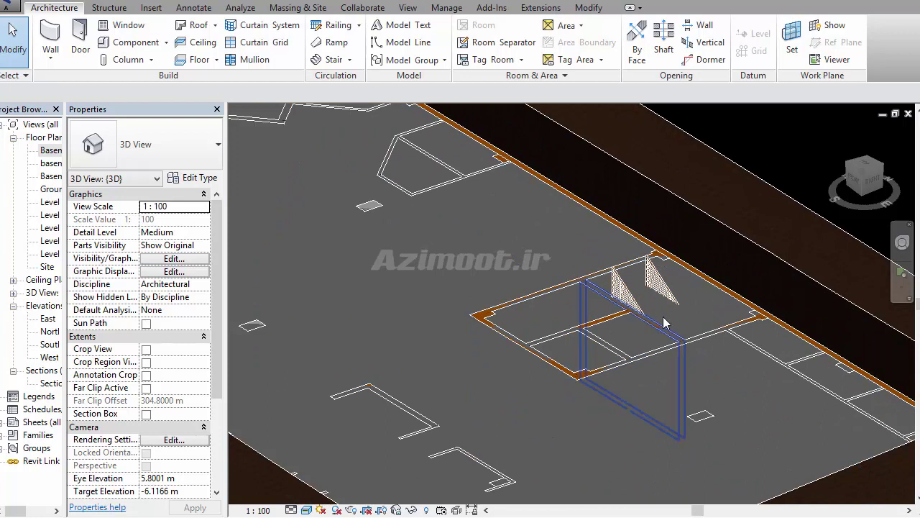
pyautogui.scroll(2, 665, 324)
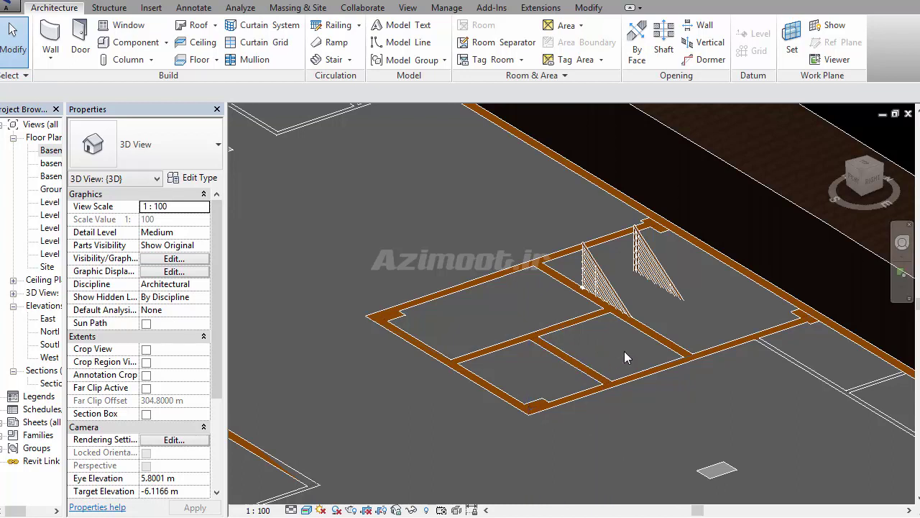
pyautogui.moveTo(658, 280)
pyautogui.keyDown('shift'); pyautogui.mouseDown(button='middle')
pyautogui.moveTo(730, 343)
pyautogui.moveTo(398, 171)
pyautogui.mouseUp(button='middle'); pyautogui.keyUp('shift')
pyautogui.scroll(3, 467, 301)
pyautogui.scroll(2, 501, 321)
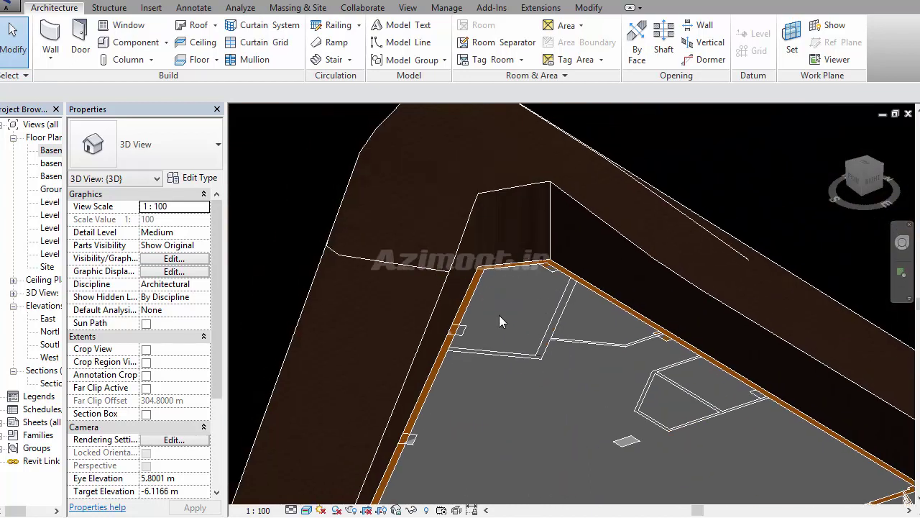
pyautogui.scroll(-3, 501, 321)
pyautogui.keyDown('shift'); pyautogui.moveTo(696, 398); pyautogui.dragTo(535, 287, button='middle'); pyautogui.keyUp('shift')
pyautogui.scroll(2, 567, 288)
pyautogui.scroll(2, 591, 282)
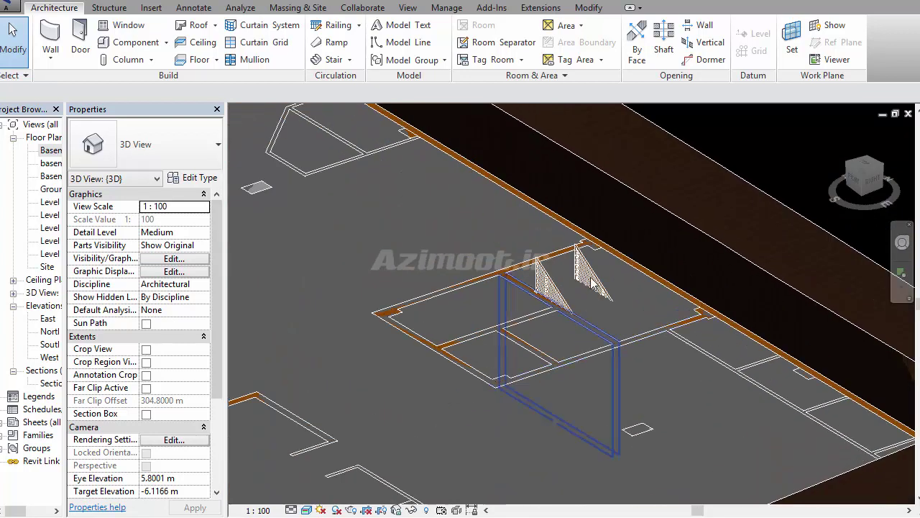
pyautogui.click(52, 152)
# - Open the Basement -1 floor plan
pyautogui.doubleClick(52, 152)
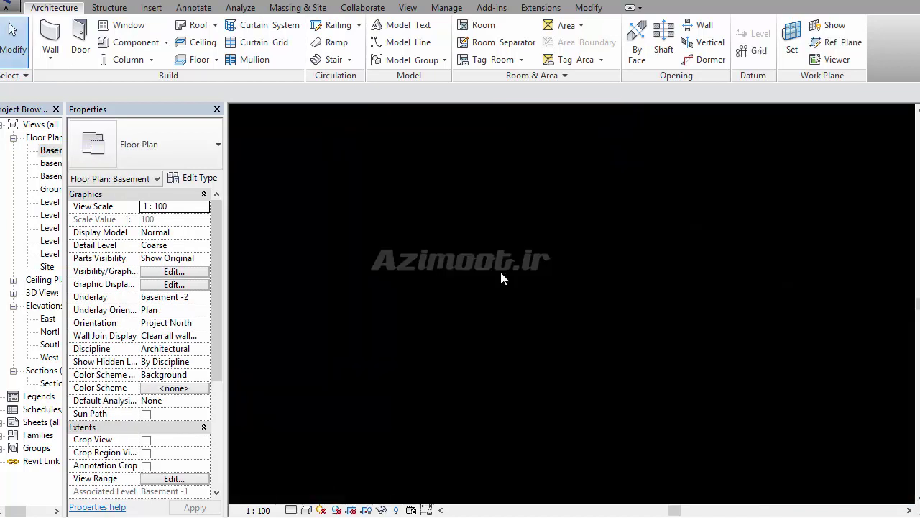
pyautogui.scroll(2, 731, 200)
pyautogui.scroll(1, 711, 285)
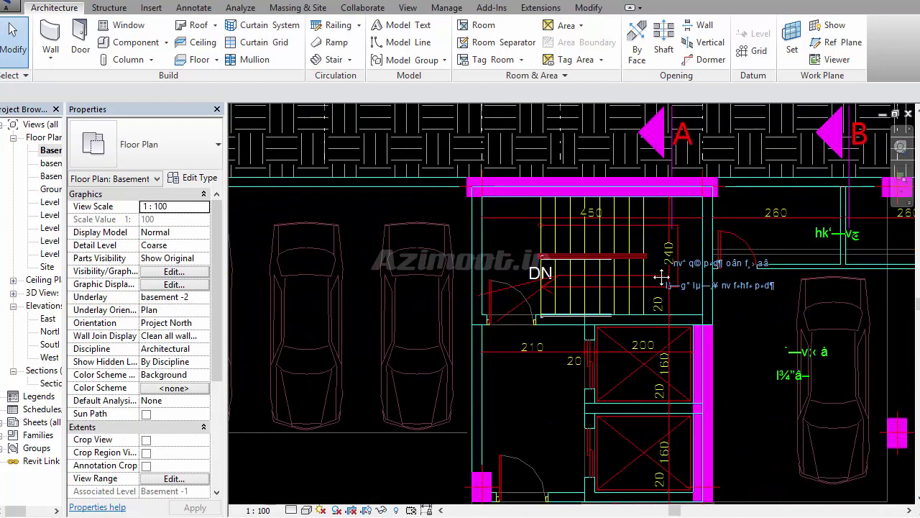
pyautogui.scroll(1, 625, 284)
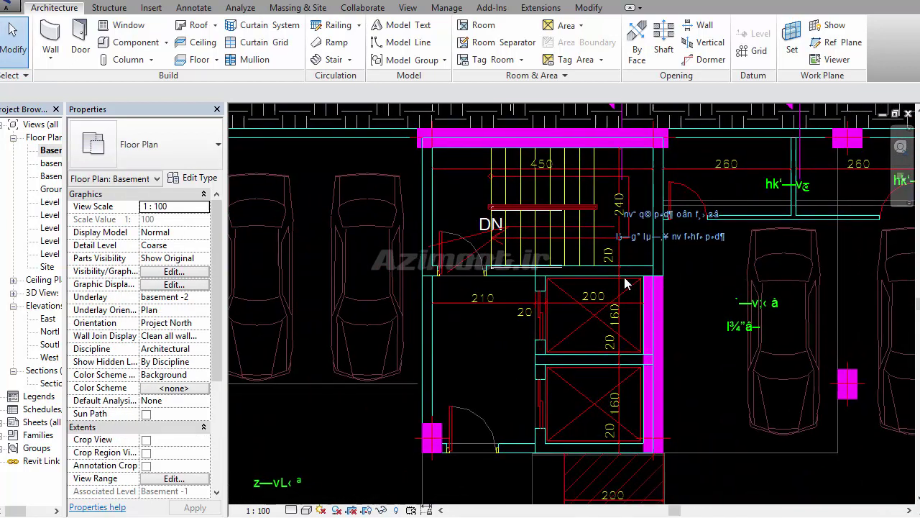
# - Start a shaft sketch using the floor's top edge, a core vertical, the railing line and the core's bottom line as boundary
pyautogui.click(664, 49)
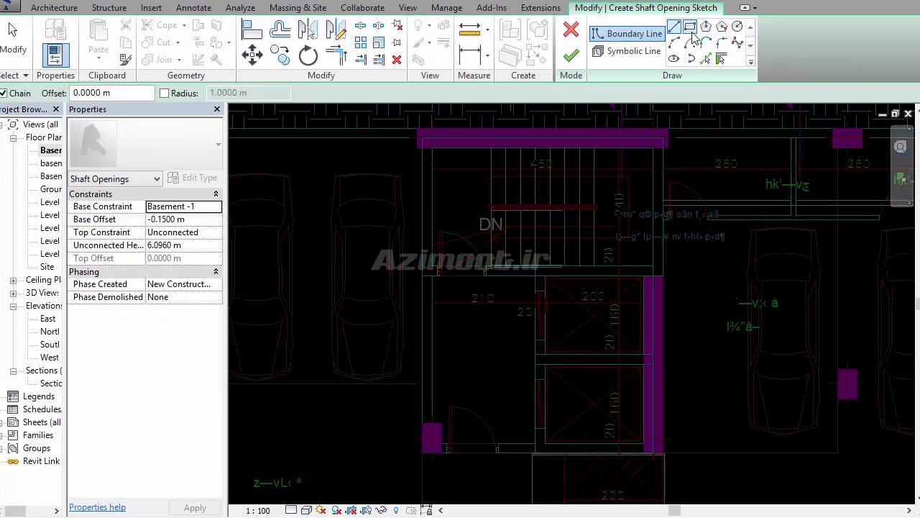
pyautogui.click(705, 60)
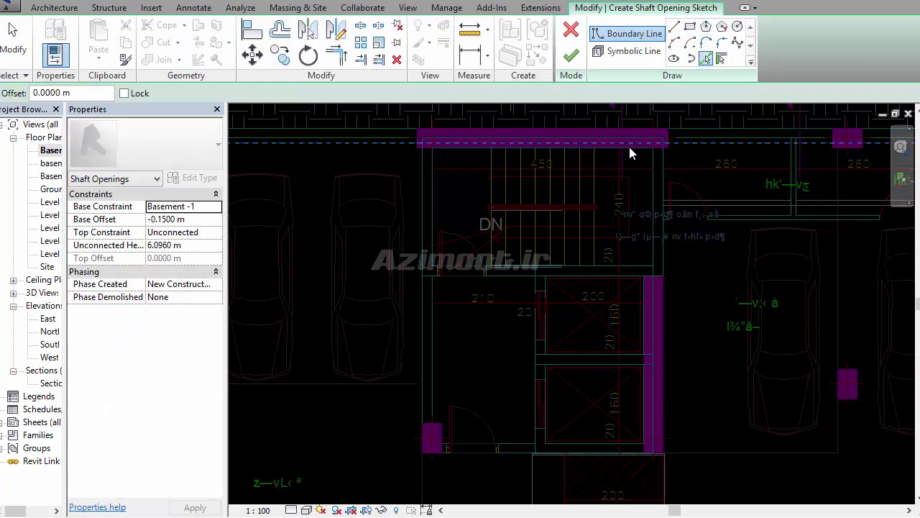
pyautogui.press('Tab')
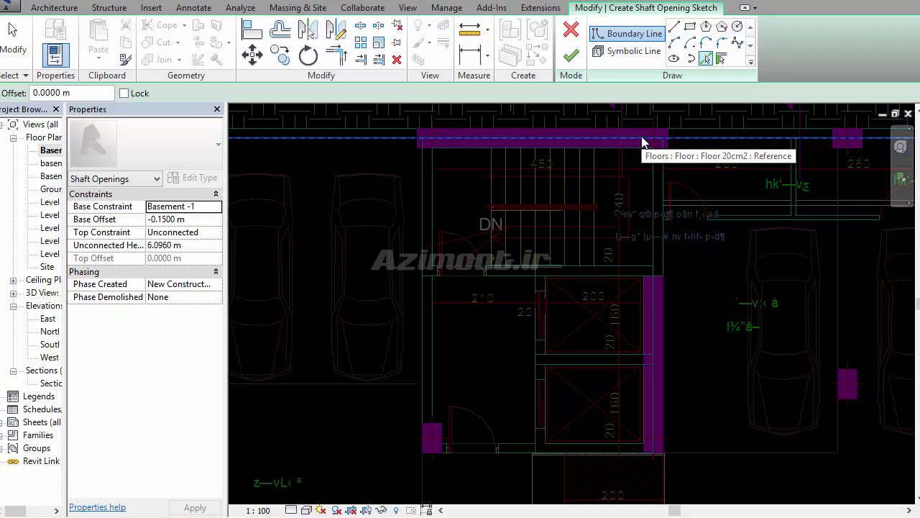
pyautogui.click(644, 140)
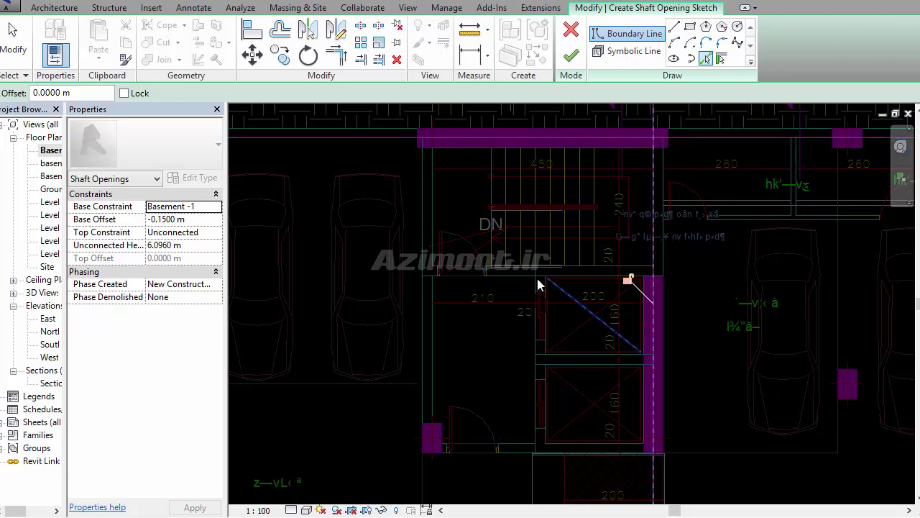
pyautogui.click(429, 204)
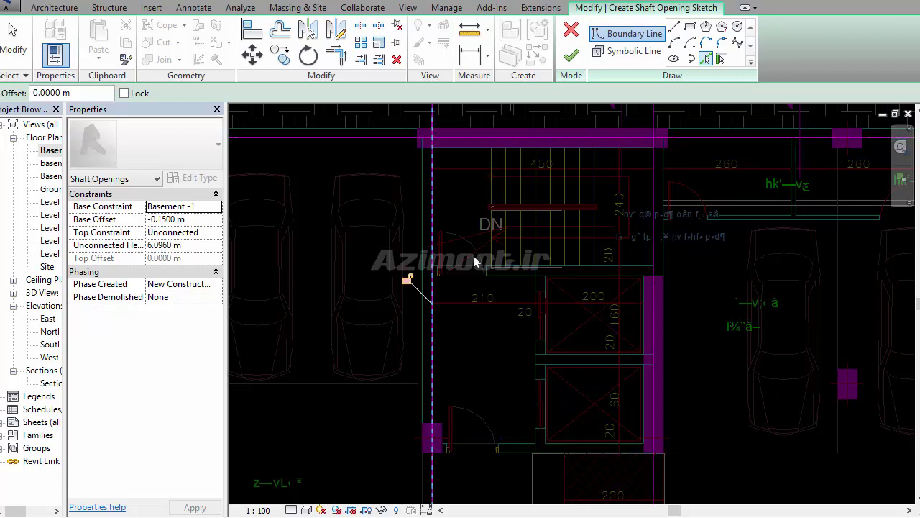
pyautogui.press('Tab')
pyautogui.click(521, 280)
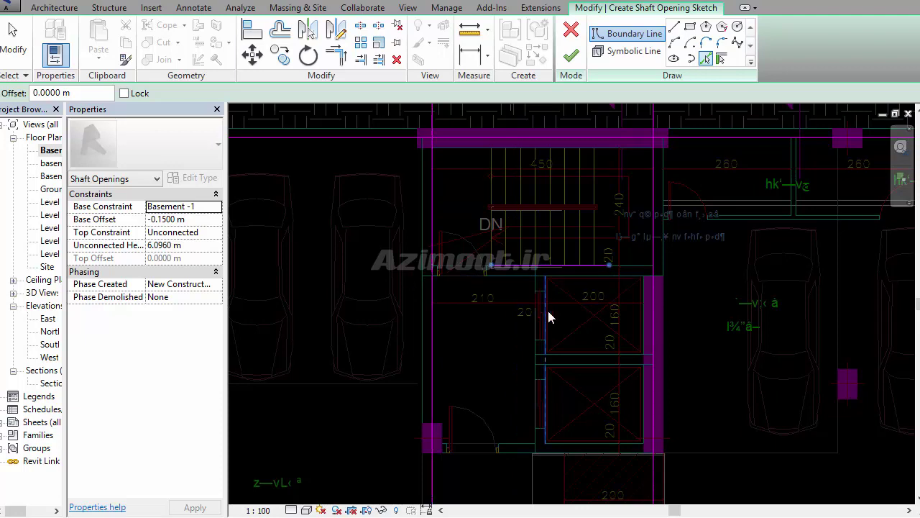
pyautogui.click(596, 444)
# - Trim the shaft boundary lines into clean, closed corners
pyautogui.click(336, 54)
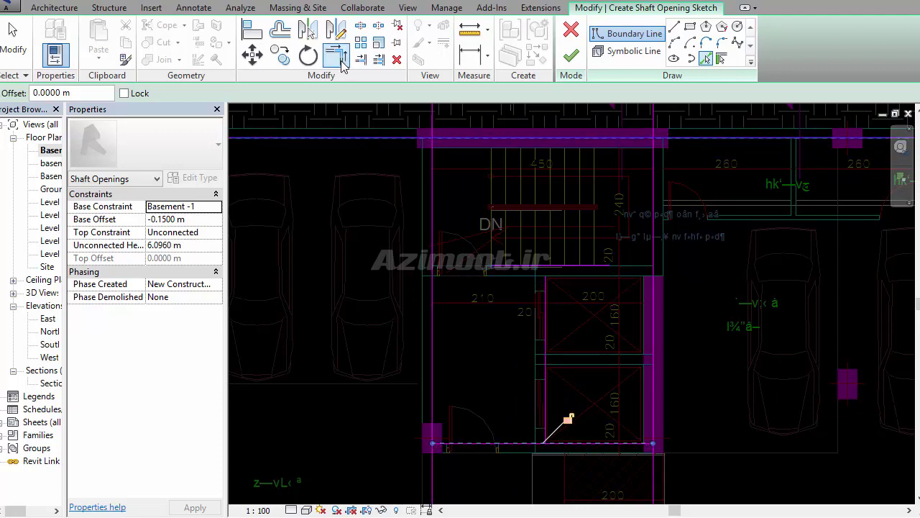
pyautogui.click(509, 267)
pyautogui.click(435, 224)
pyautogui.click(468, 140)
pyautogui.click(507, 139)
pyautogui.click(660, 228)
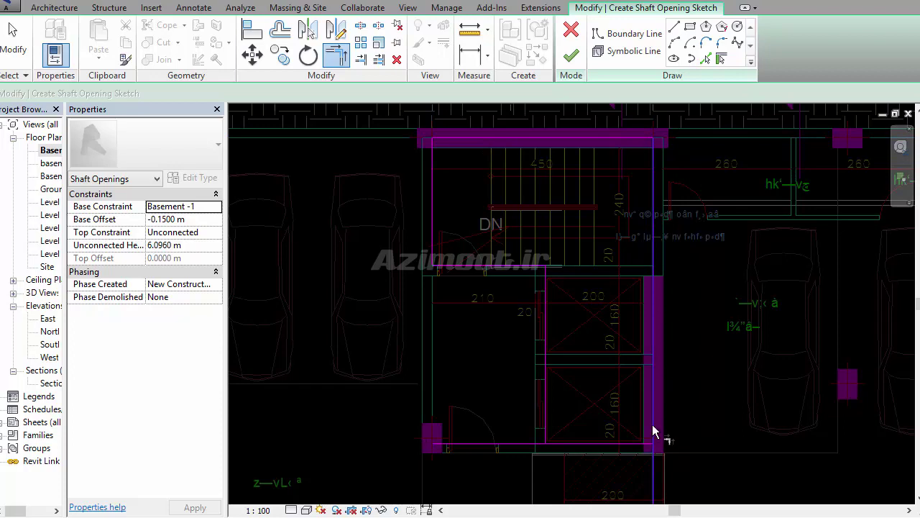
pyautogui.click(632, 443)
pyautogui.click(547, 418)
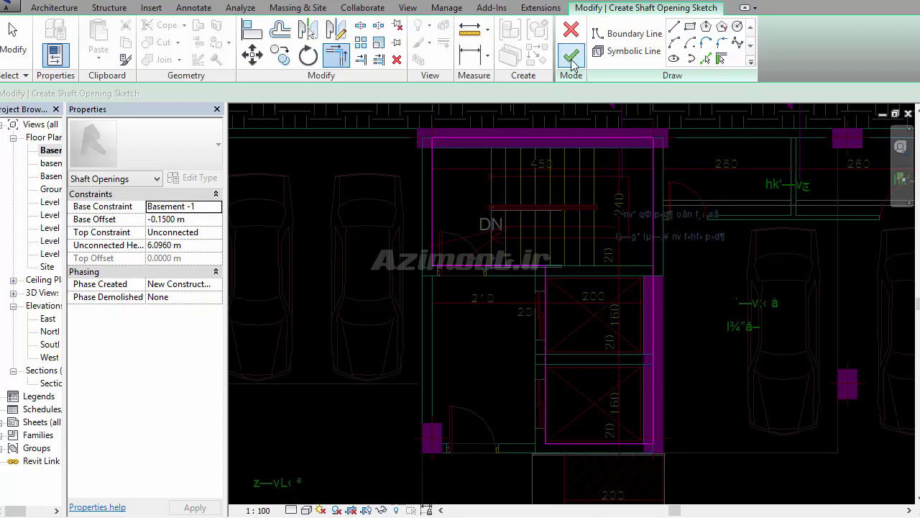
# - Pick the top, left diagonal and lower-right wall edges around the diagonal stair as shaft boundary
pyautogui.moveTo(421, 274)
pyautogui.mouseDown(button='middle')
pyautogui.moveTo(667, 271)
pyautogui.moveTo(444, 312)
pyautogui.moveTo(684, 308)
pyautogui.mouseUp(button='middle')
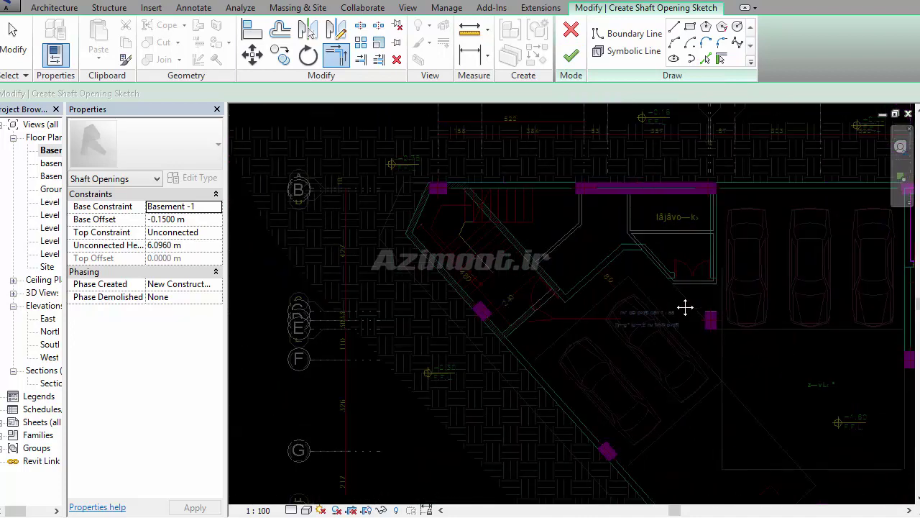
pyautogui.scroll(2, 492, 266)
pyautogui.moveTo(503, 215); pyautogui.dragTo(551, 322, button='middle')
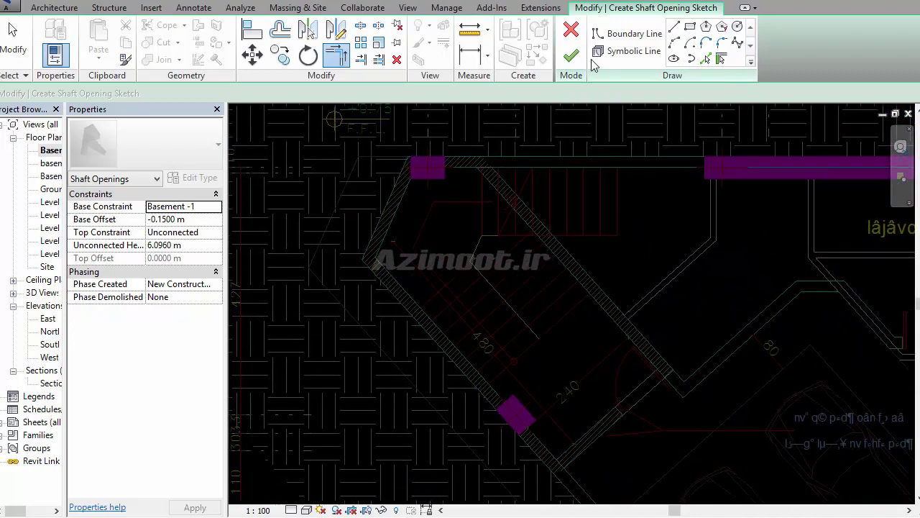
pyautogui.click(705, 61)
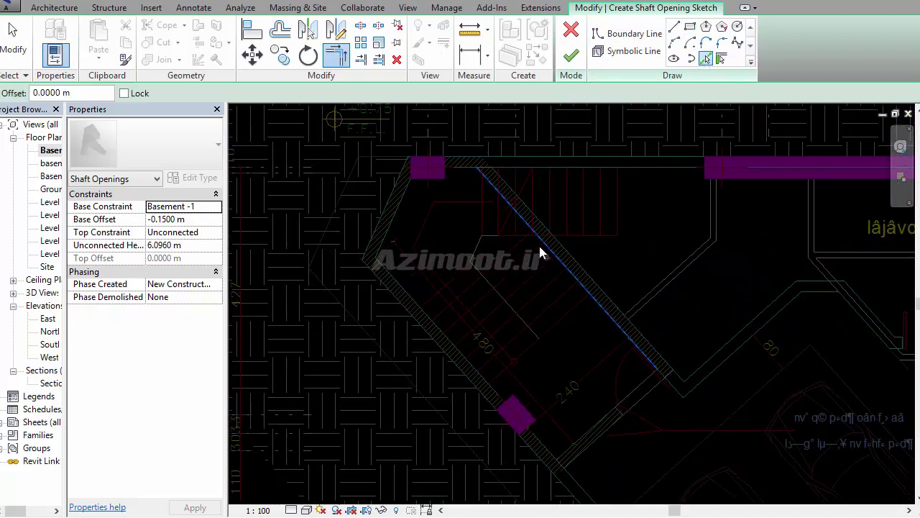
pyautogui.click(467, 171)
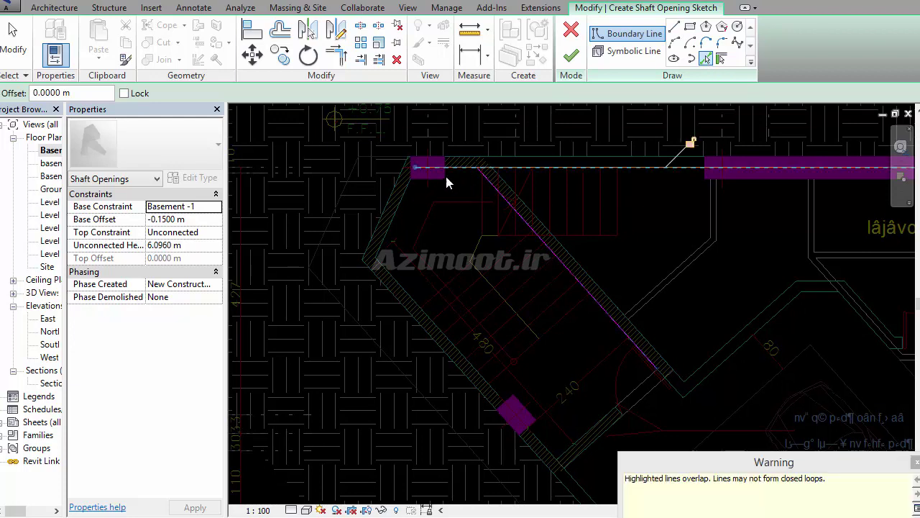
pyautogui.click(405, 207)
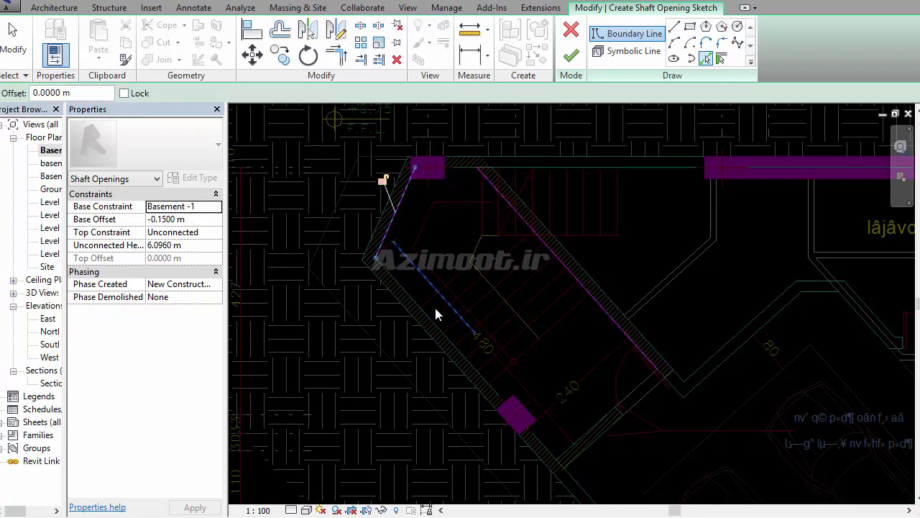
pyautogui.click(624, 408)
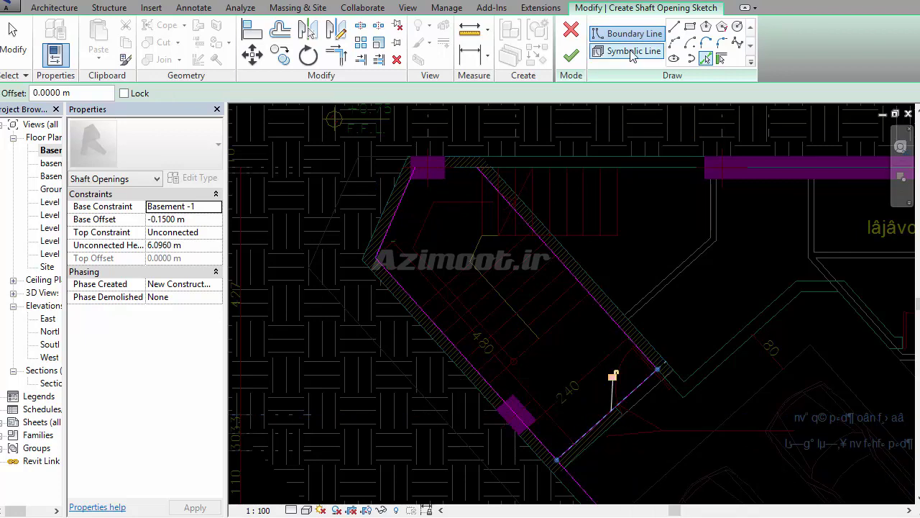
# - Draw the missing boundary line from the lower-left corner up the shaft's side
pyautogui.click(674, 27)
pyautogui.scroll(2, 356, 149)
pyautogui.click(373, 355)
pyautogui.click(454, 176)
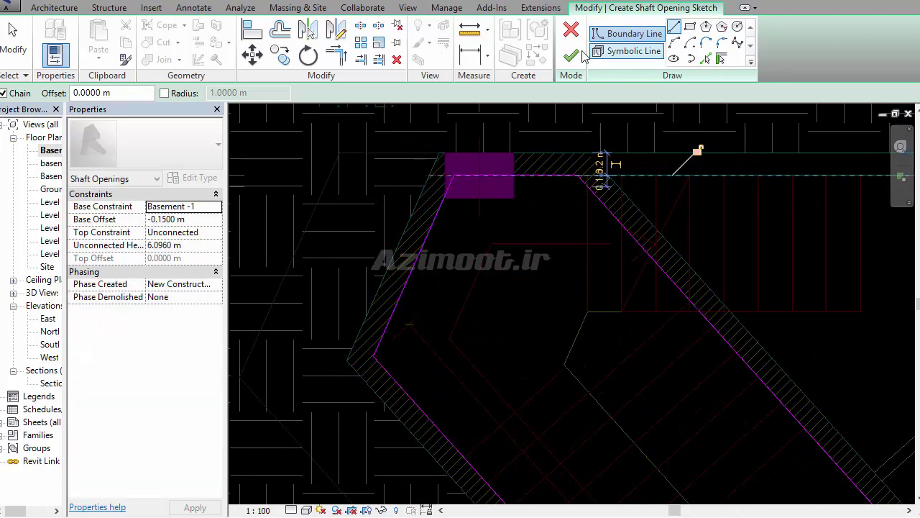
pyautogui.moveTo(583, 240)
pyautogui.mouseDown(button='middle')
pyautogui.moveTo(533, 200)
pyautogui.moveTo(613, 348)
pyautogui.mouseUp(button='middle')
pyautogui.click(336, 55)
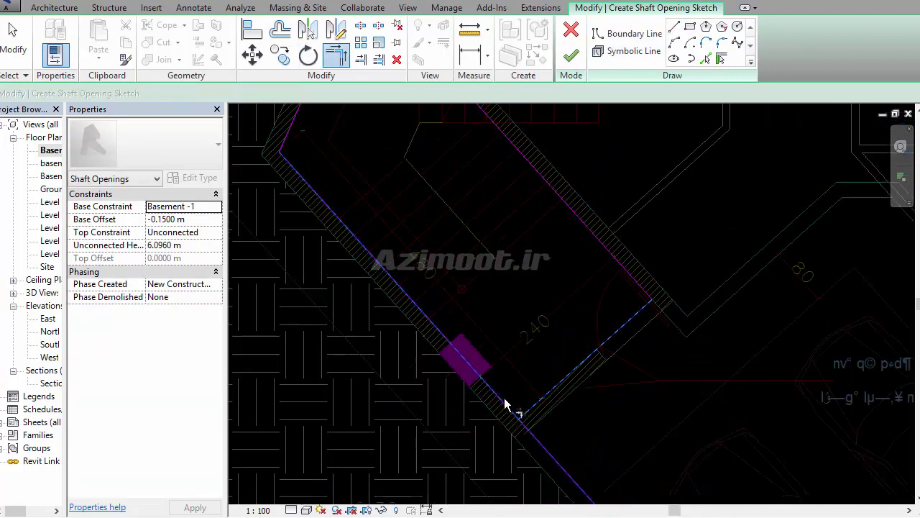
# - Finish the diagonal stair shaft opening and switch to the default 3D view
pyautogui.click(570, 56)
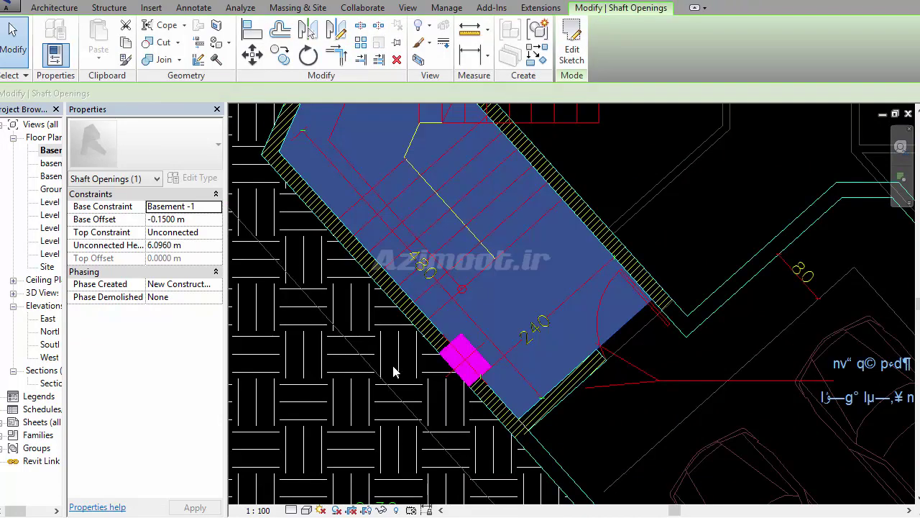
pyautogui.scroll(-2, 395, 369)
pyautogui.click(241, 4)
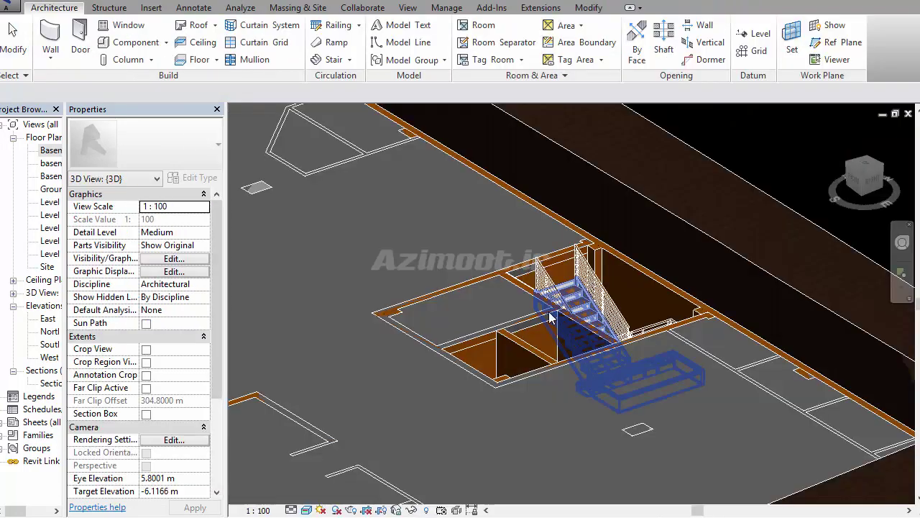
pyautogui.scroll(2, 644, 355)
# - Orbit to inspect the stair well cut through the slab, then select the long right-hand wall
pyautogui.keyDown('shift'); pyautogui.moveTo(416, 311); pyautogui.dragTo(536, 273, button='middle'); pyautogui.keyUp('shift')
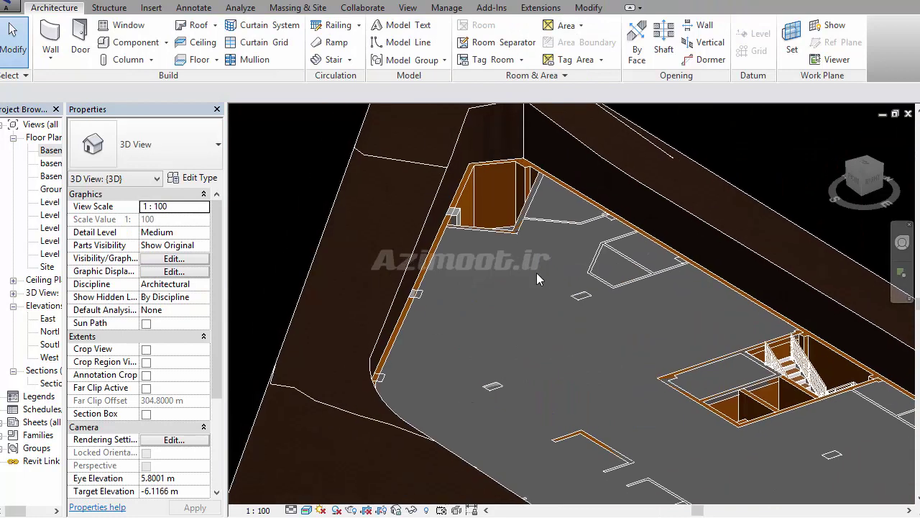
pyautogui.keyDown('shift'); pyautogui.moveTo(572, 308); pyautogui.dragTo(564, 480, button='middle'); pyautogui.keyUp('shift')
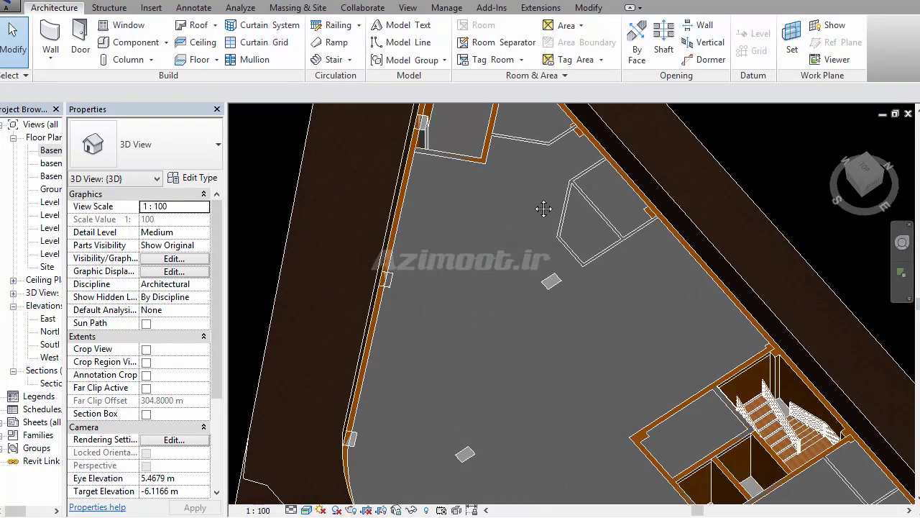
pyautogui.scroll(-1, 545, 237)
pyautogui.scroll(-1, 555, 316)
pyautogui.scroll(-2, 561, 352)
pyautogui.scroll(2, 561, 353)
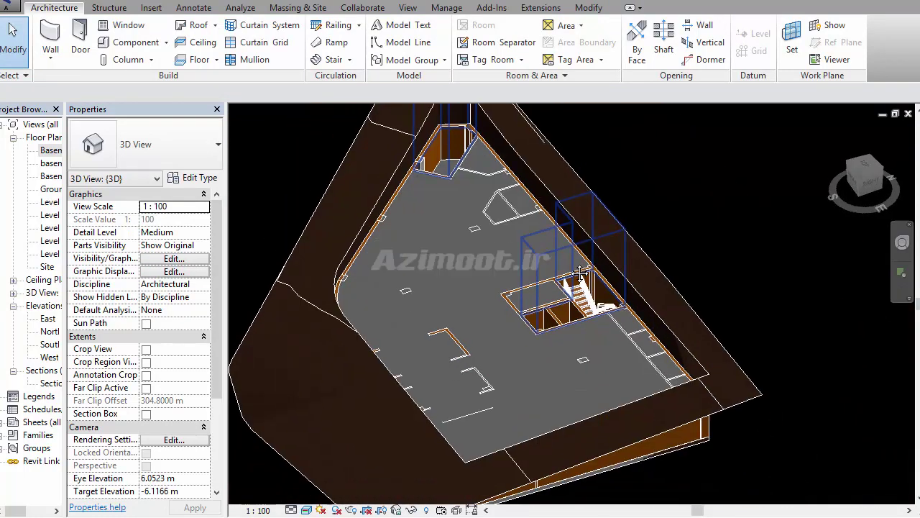
pyautogui.moveTo(562, 352); pyautogui.dragTo(548, 403, button='middle')
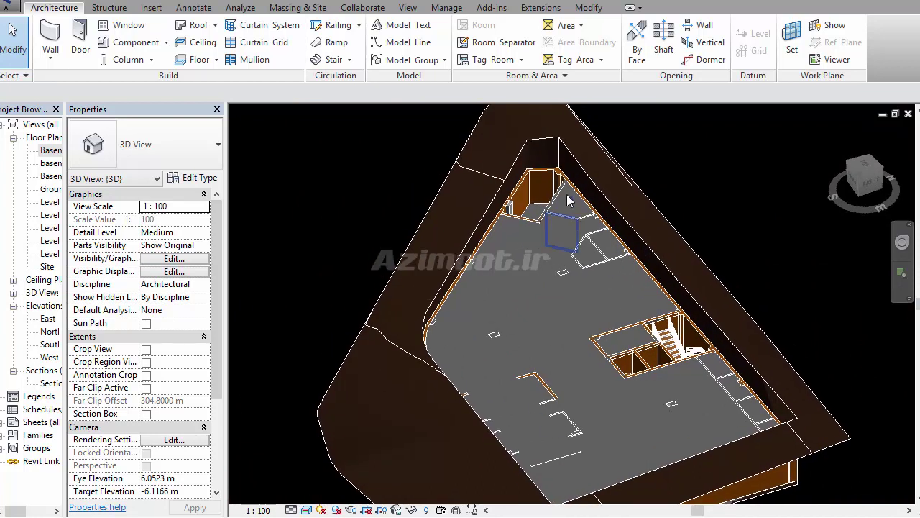
pyautogui.scroll(1, 560, 234)
pyautogui.click(596, 216)
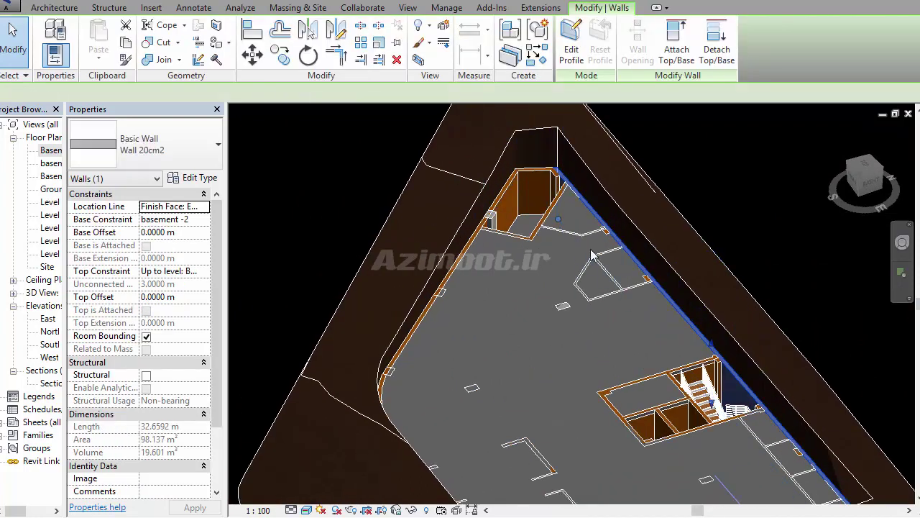
pyautogui.scroll(-2, 575, 241)
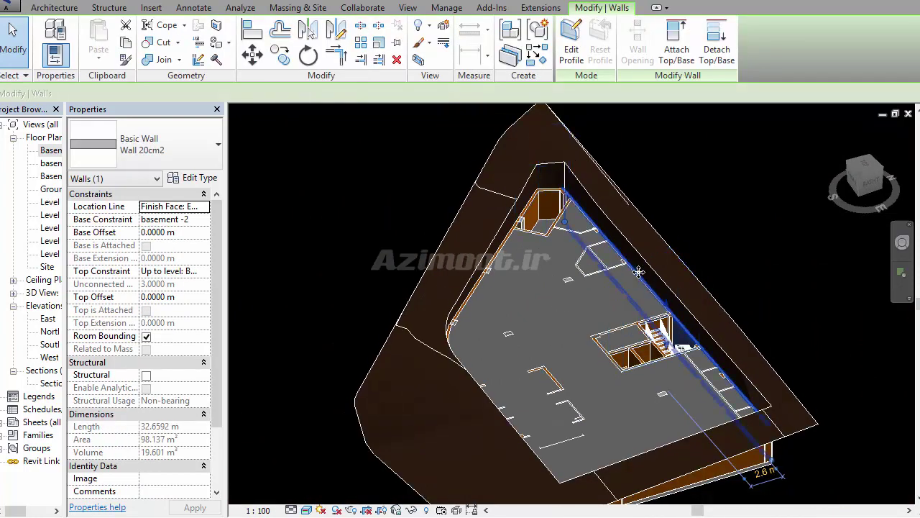
pyautogui.press('Tab')
pyautogui.moveTo(743, 436)
pyautogui.keyDown('shift'); pyautogui.mouseDown(button='middle')
pyautogui.moveTo(707, 325)
pyautogui.moveTo(655, 305)
pyautogui.mouseUp(button='middle'); pyautogui.keyUp('shift')
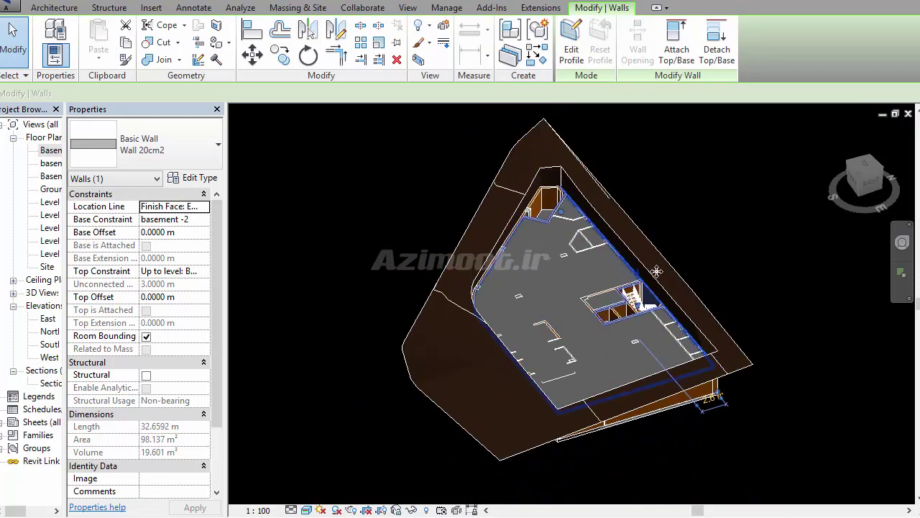
pyautogui.press('Tab')
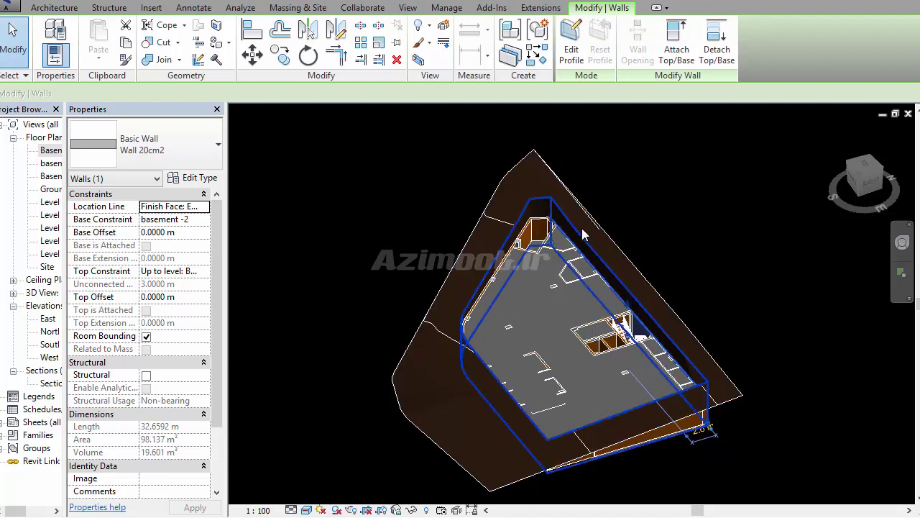
pyautogui.scroll(2, 566, 243)
pyautogui.scroll(2, 566, 243)
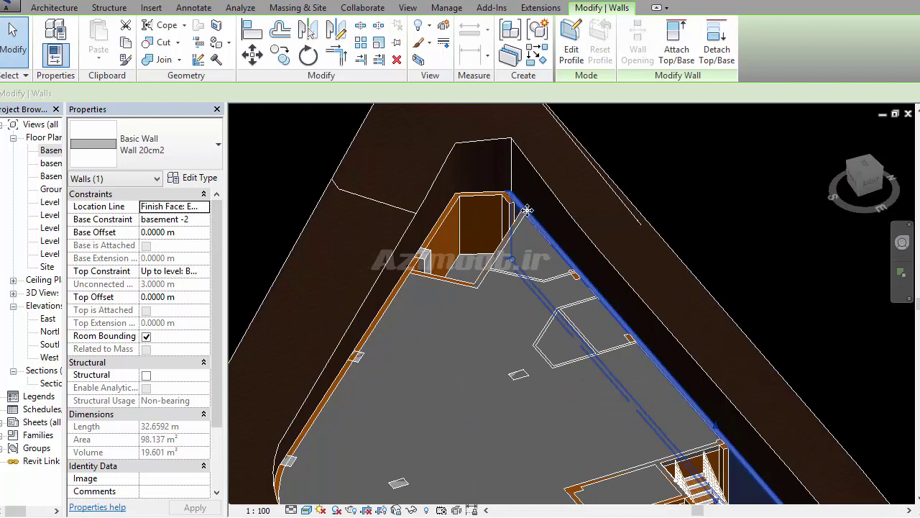
# - Select all wall instances in the project and set Top Constraint to Up to level: Ground Floor plan
pyautogui.rightClick(527, 210)
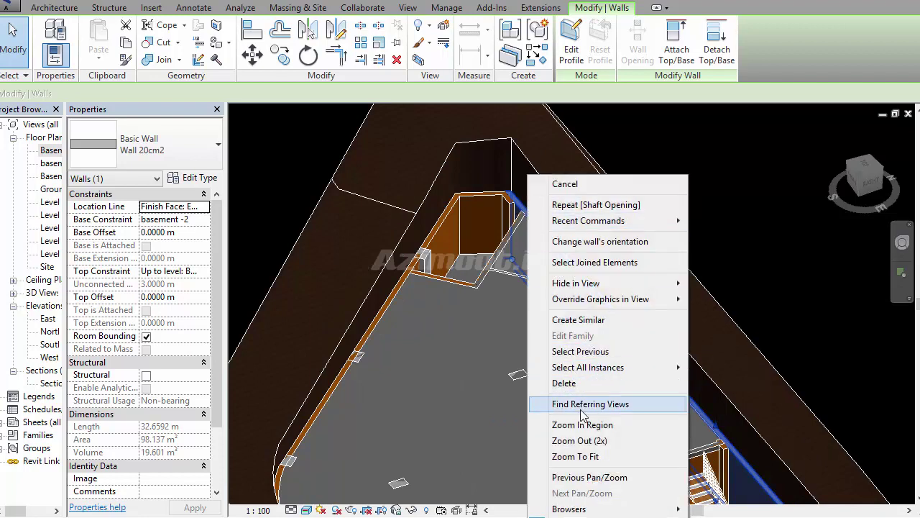
pyautogui.moveTo(588, 367)
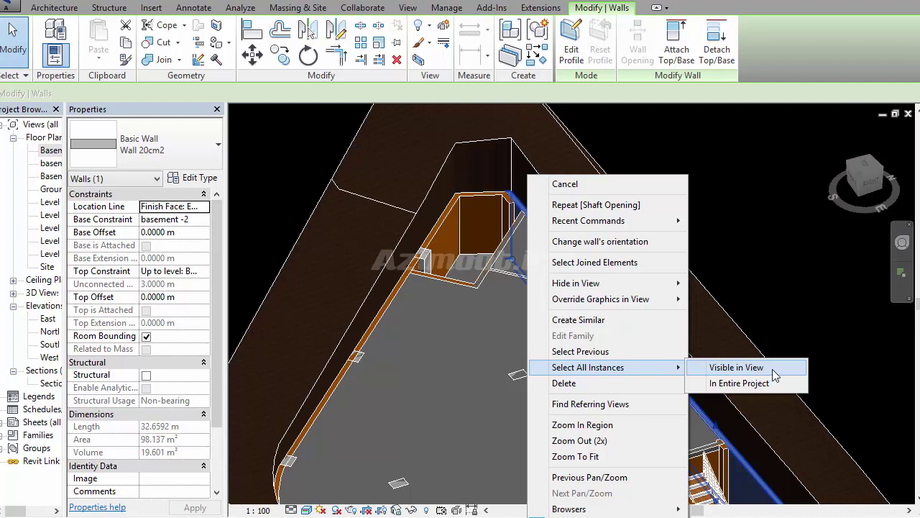
pyautogui.click(739, 384)
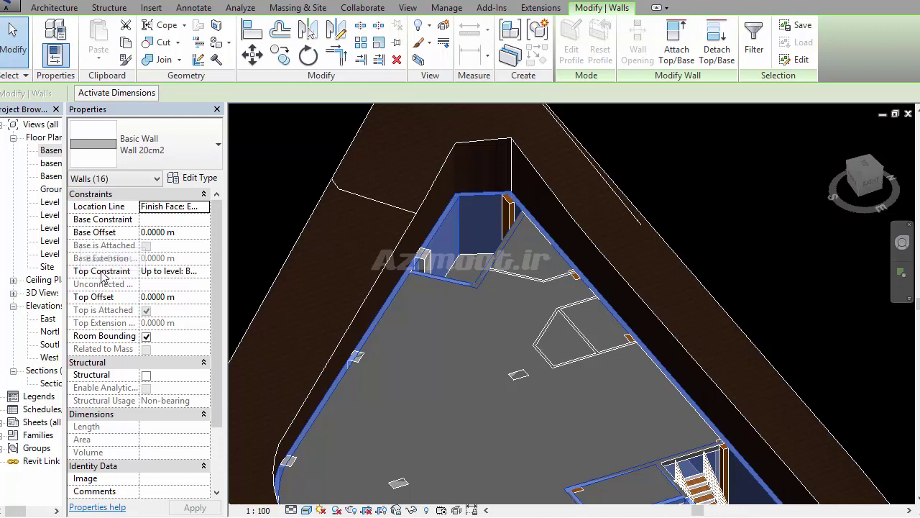
pyautogui.click(195, 272)
pyautogui.click(204, 271)
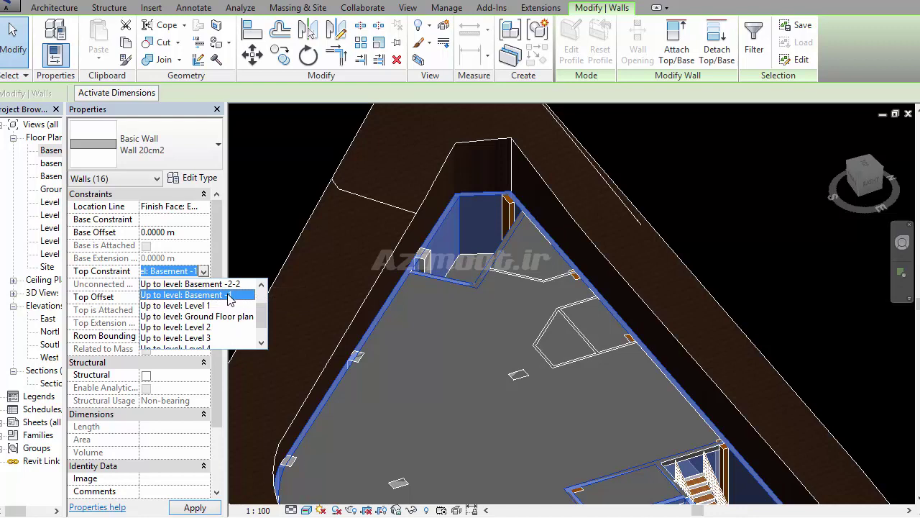
pyautogui.click(230, 320)
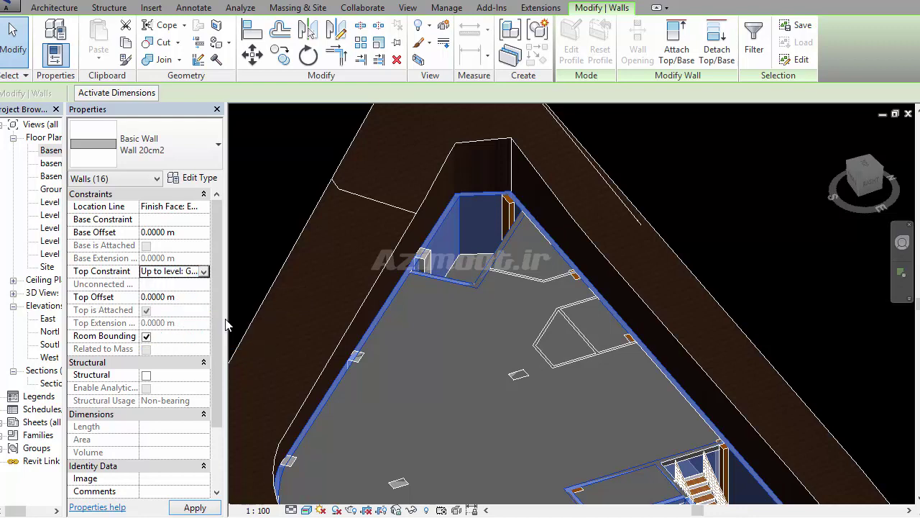
# - Reframe the taller walls in the 3D view and deselect them
pyautogui.moveTo(525, 411); pyautogui.dragTo(470, 291, button='middle')
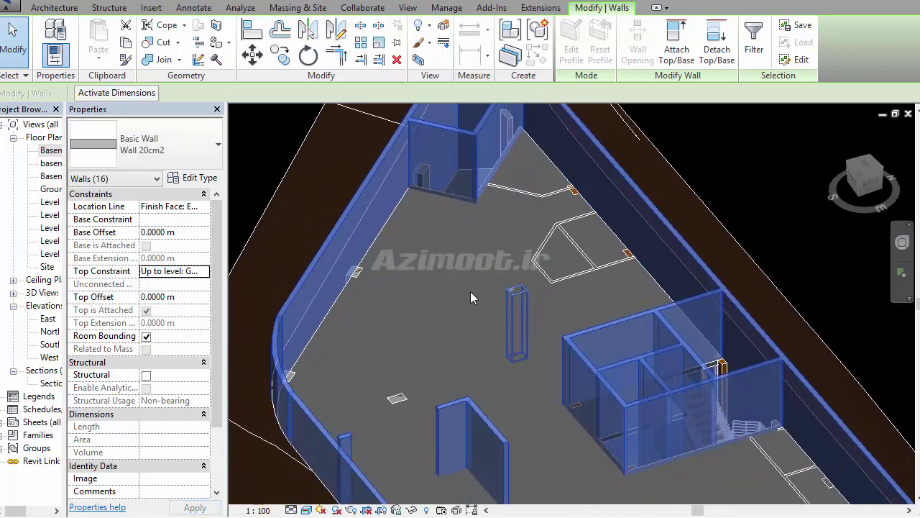
pyautogui.scroll(-4, 736, 378)
pyautogui.scroll(3, 733, 379)
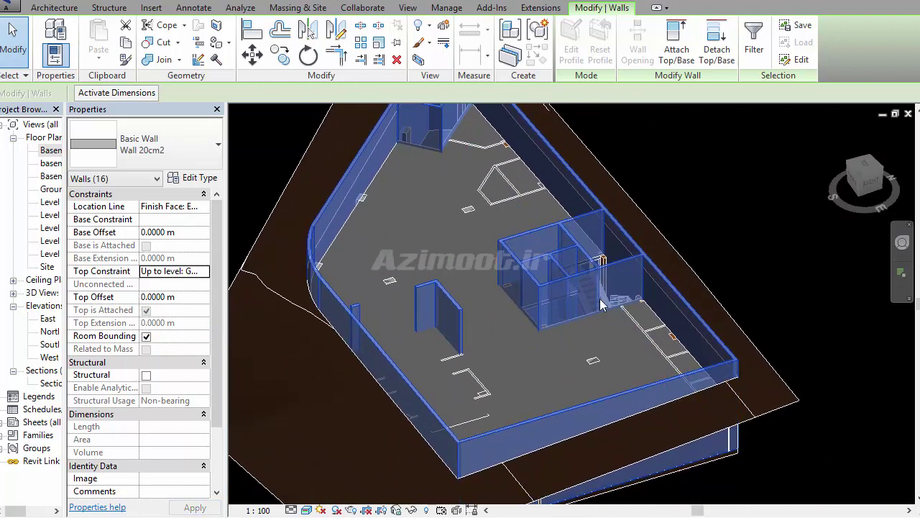
pyautogui.moveTo(515, 297); pyautogui.dragTo(529, 369, button='middle')
pyautogui.press('Escape')
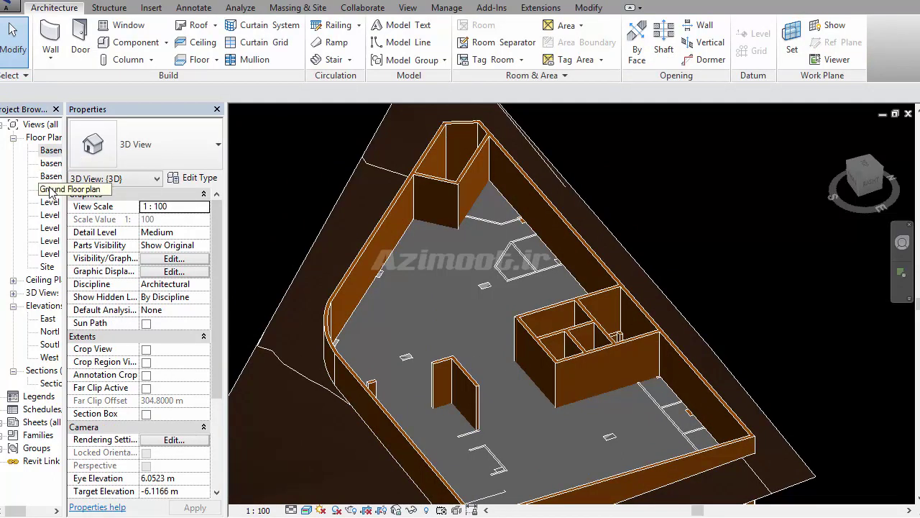
# - Open the Basement -1 floor plan and pan and zoom to the parking and stair area
pyautogui.doubleClick(50, 150)
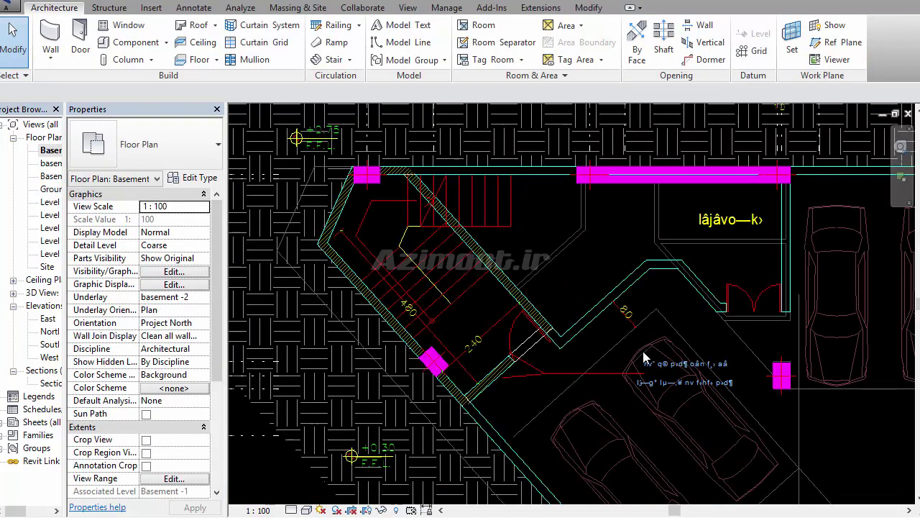
pyautogui.moveTo(548, 364); pyautogui.dragTo(366, 228, button='middle')
pyautogui.scroll(-3, 525, 320)
pyautogui.scroll(2, 525, 320)
pyautogui.moveTo(619, 306); pyautogui.dragTo(528, 287, button='middle')
pyautogui.scroll(-1, 528, 287)
pyautogui.scroll(-3, 503, 298)
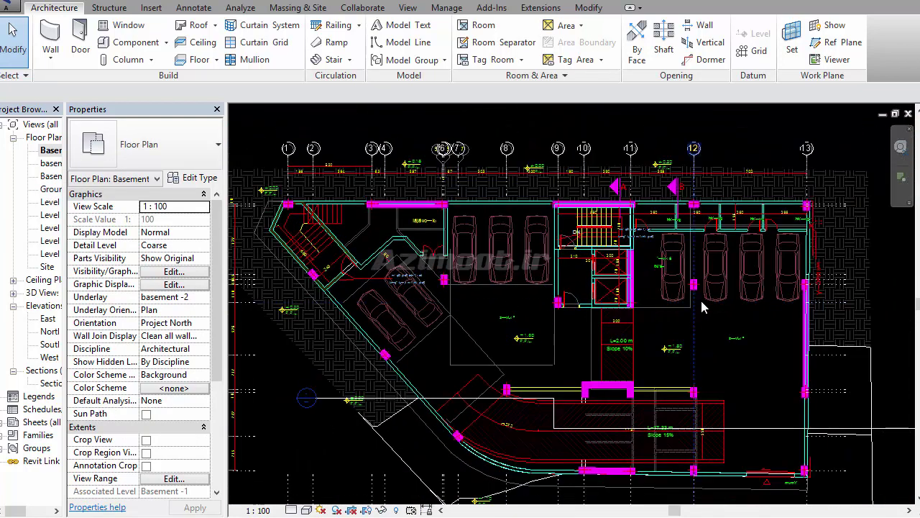
pyautogui.scroll(-2, 688, 291)
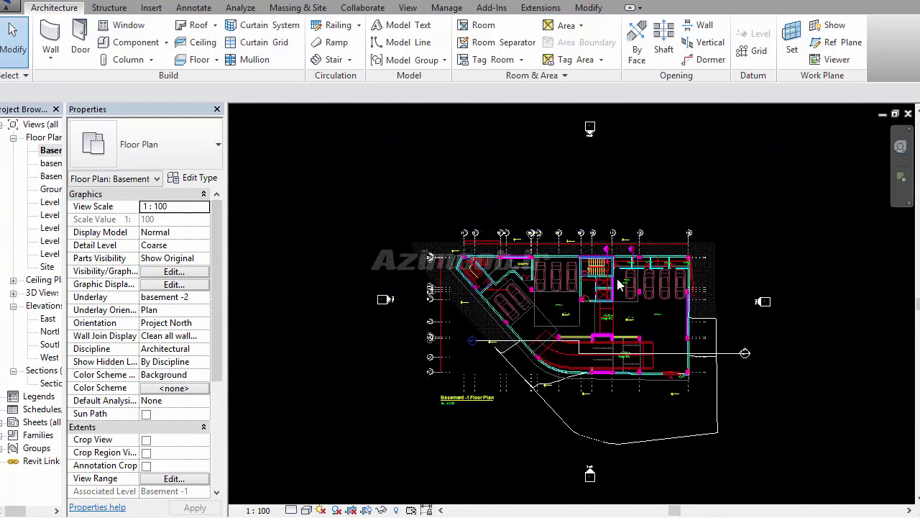
pyautogui.scroll(2, 690, 287)
pyautogui.scroll(2, 703, 273)
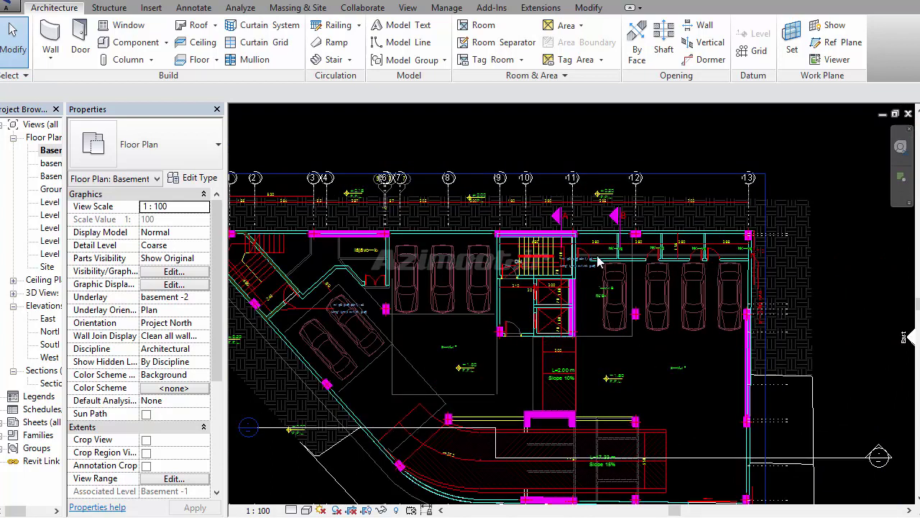
pyautogui.scroll(1, 647, 270)
pyautogui.scroll(1, 589, 271)
pyautogui.scroll(1, 550, 272)
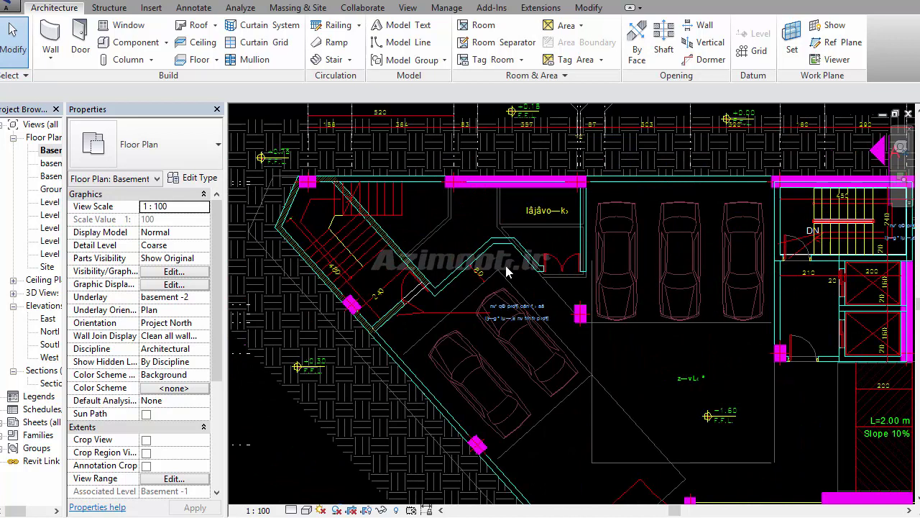
pyautogui.scroll(-2, 538, 283)
# - Zoom out across the stair, tilted cars and left side, then show the default 3D view
pyautogui.moveTo(820, 458); pyautogui.dragTo(710, 319, button='middle')
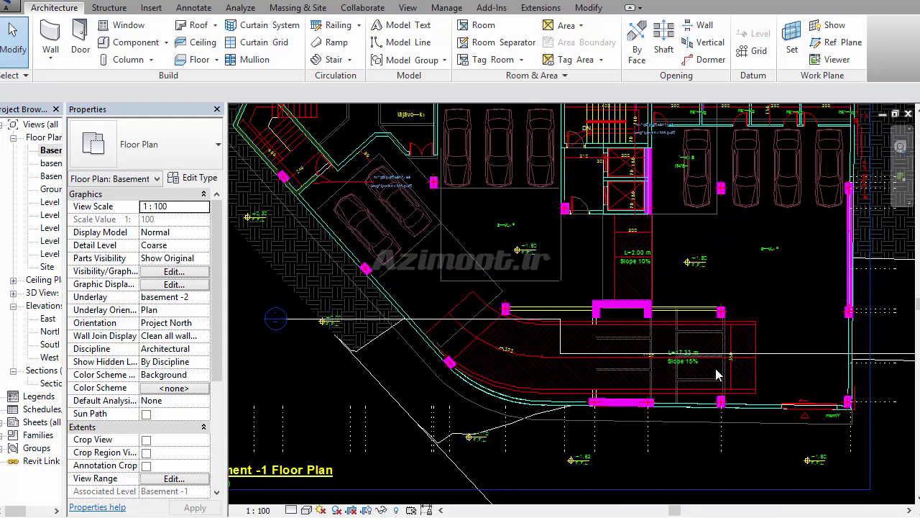
pyautogui.scroll(2, 717, 374)
pyautogui.moveTo(246, 318); pyautogui.dragTo(431, 360, button='middle')
pyautogui.scroll(2, 593, 235)
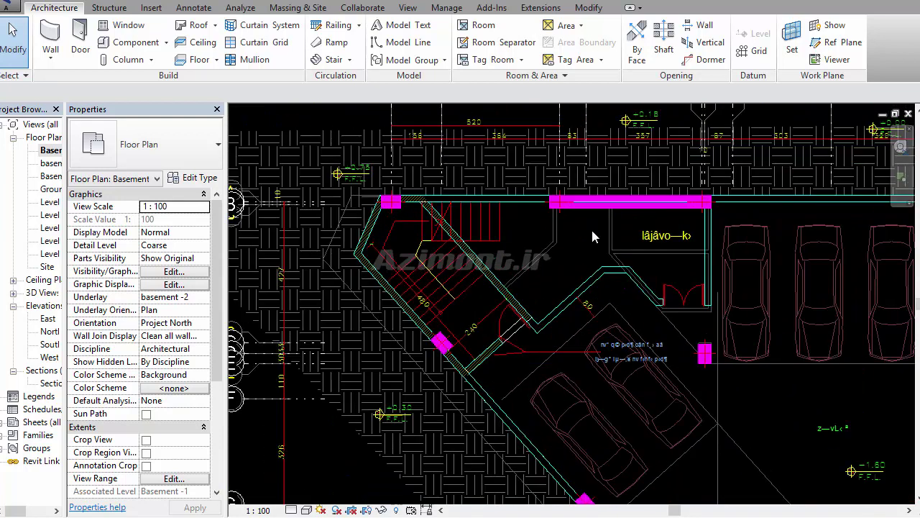
pyautogui.scroll(-3, 367, 233)
pyautogui.scroll(1, 443, 287)
pyautogui.scroll(1, 566, 420)
pyautogui.scroll(1, 566, 421)
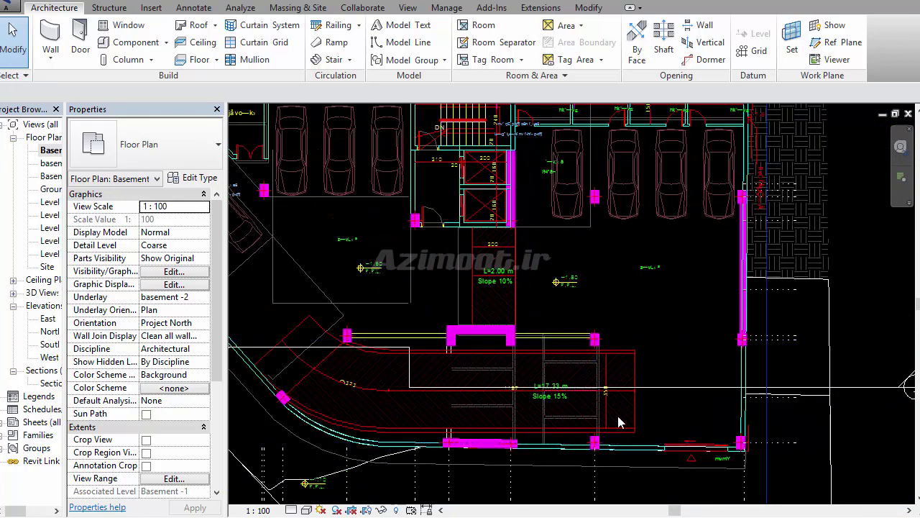
pyautogui.moveTo(552, 411); pyautogui.dragTo(690, 383, button='middle')
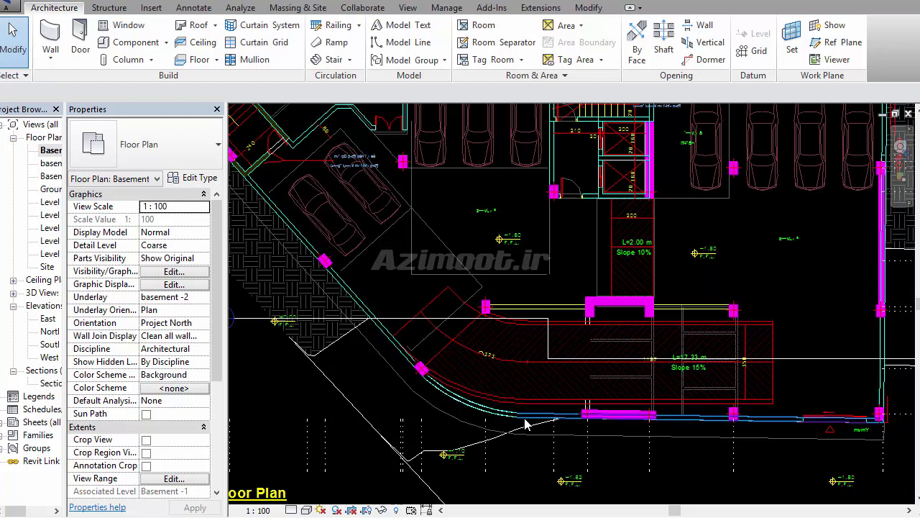
pyautogui.scroll(1, 712, 373)
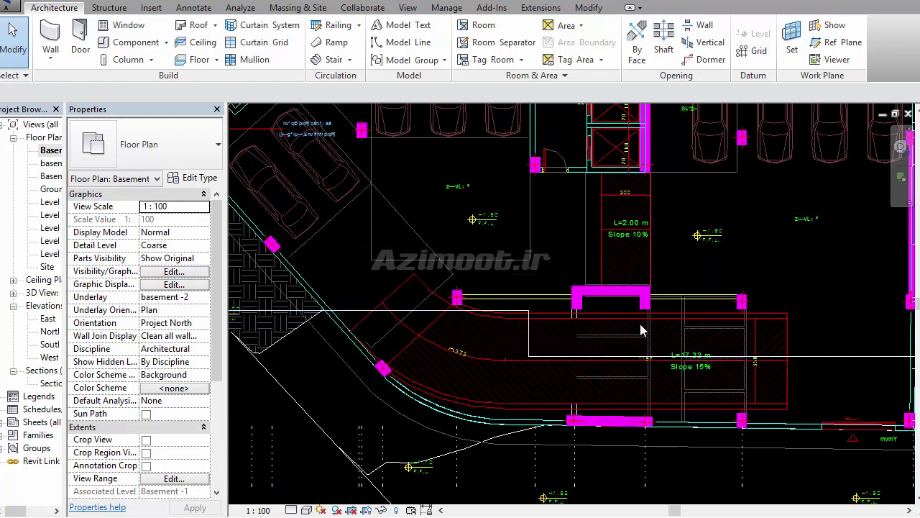
pyautogui.scroll(-1, 543, 356)
pyautogui.scroll(-1, 503, 351)
pyautogui.scroll(-1, 503, 351)
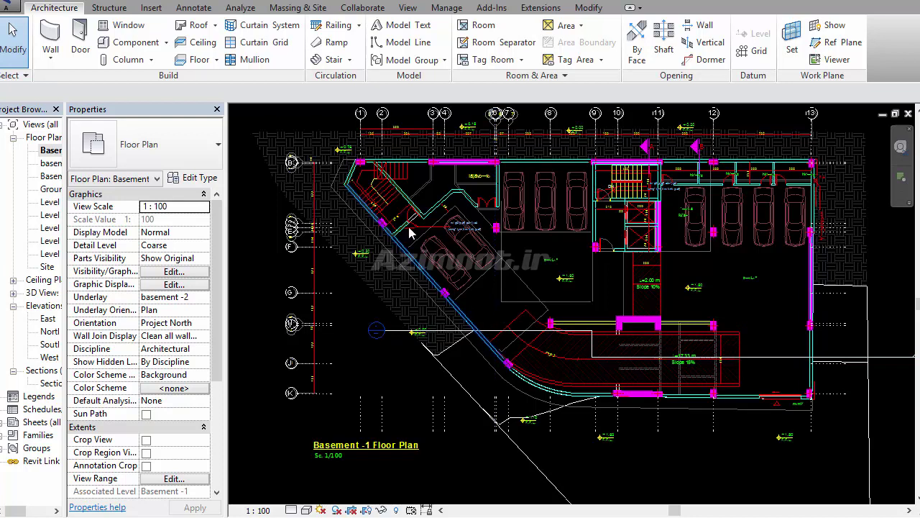
pyautogui.click(232, 2)
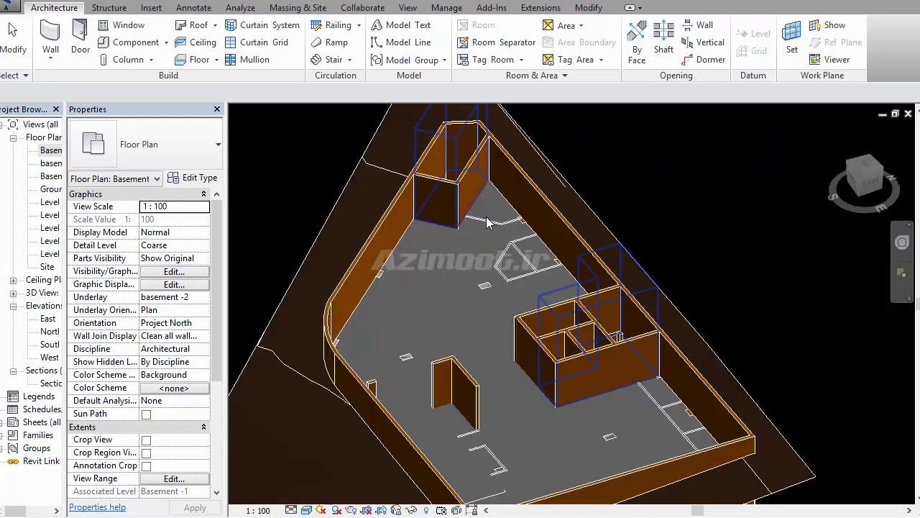
# - Select the Basement -1 floor slab in 3D and enter its Edit Boundary sketch
pyautogui.click(405, 253)
pyautogui.keyDown('shift'); pyautogui.moveTo(406, 252); pyautogui.dragTo(557, 302, button='middle'); pyautogui.keyUp('shift')
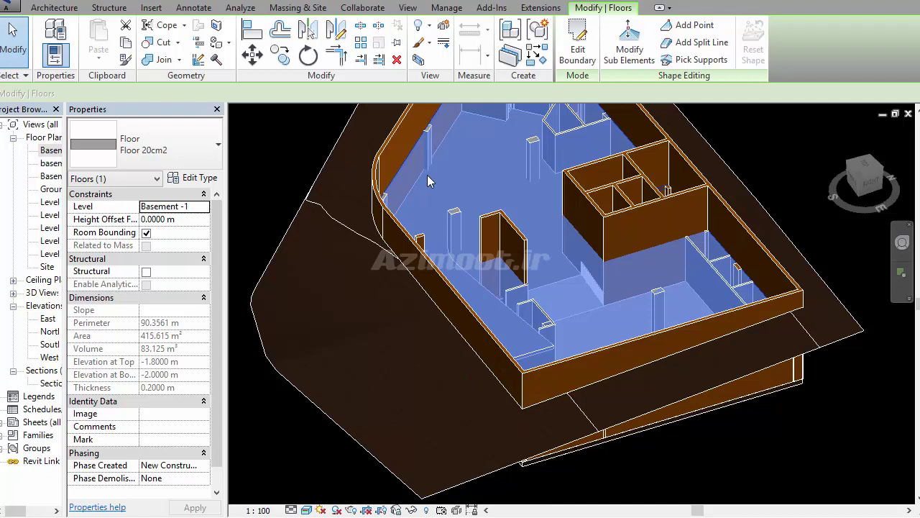
pyautogui.scroll(1, 474, 324)
pyautogui.scroll(1, 477, 331)
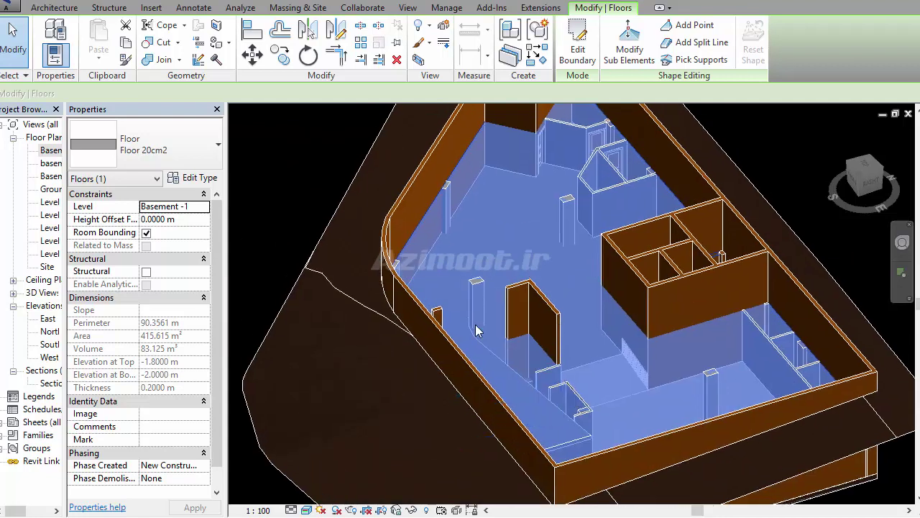
pyautogui.click(577, 46)
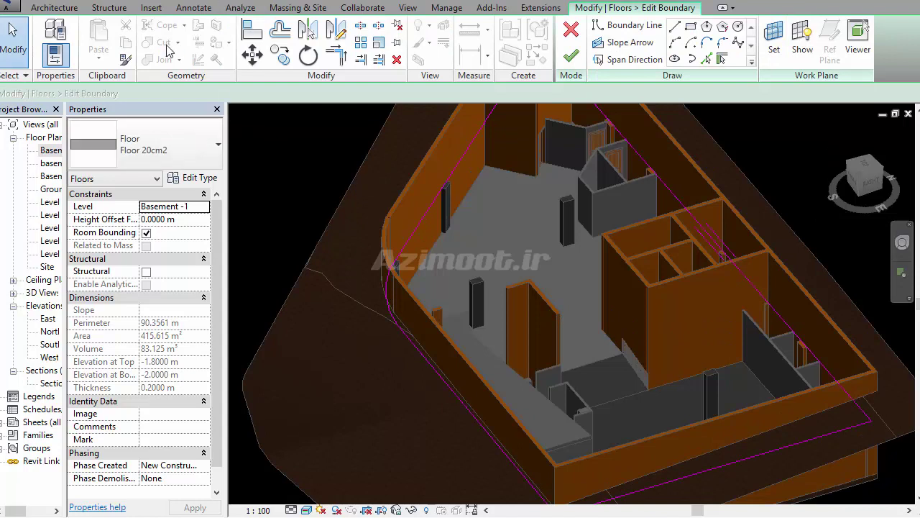
# - In the Basement -1 plan, pick the ramp's top, right, bottom, curved and diagonal edges as boundary lines
pyautogui.doubleClick(61, 150)
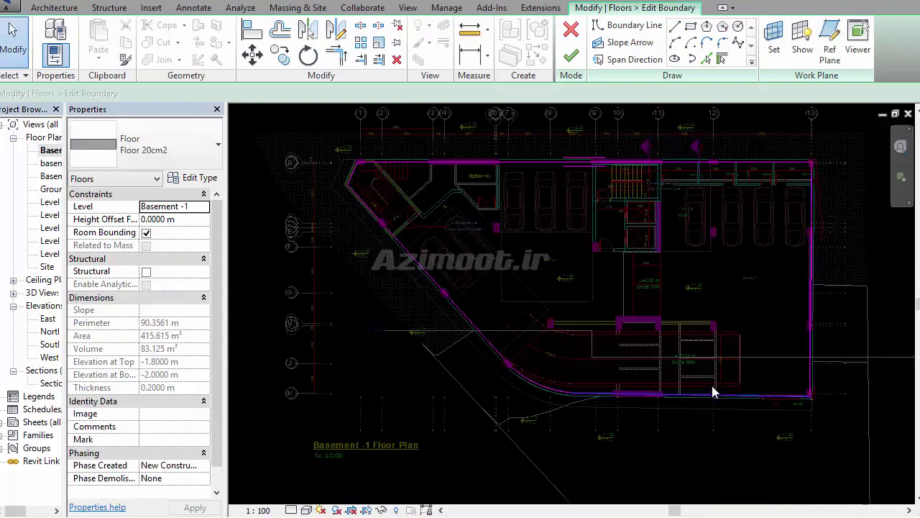
pyautogui.scroll(1, 677, 349)
pyautogui.scroll(1, 698, 370)
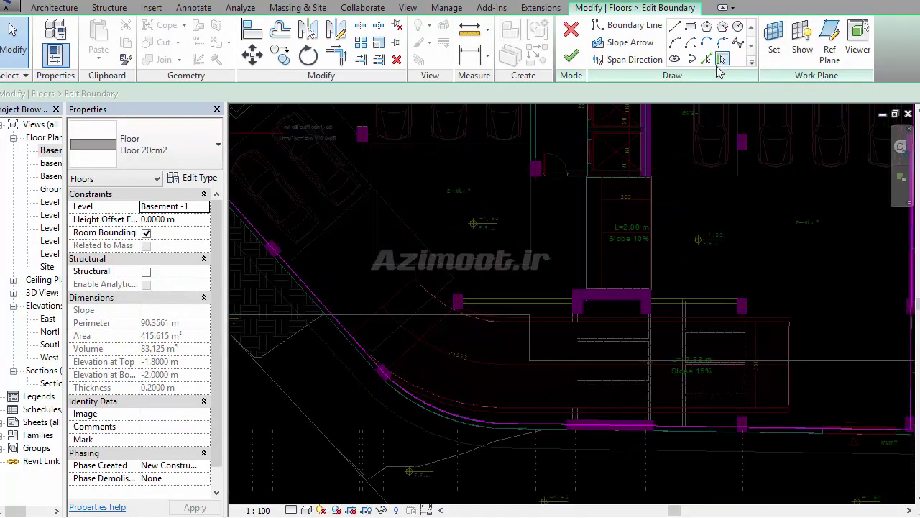
pyautogui.scroll(1, 769, 325)
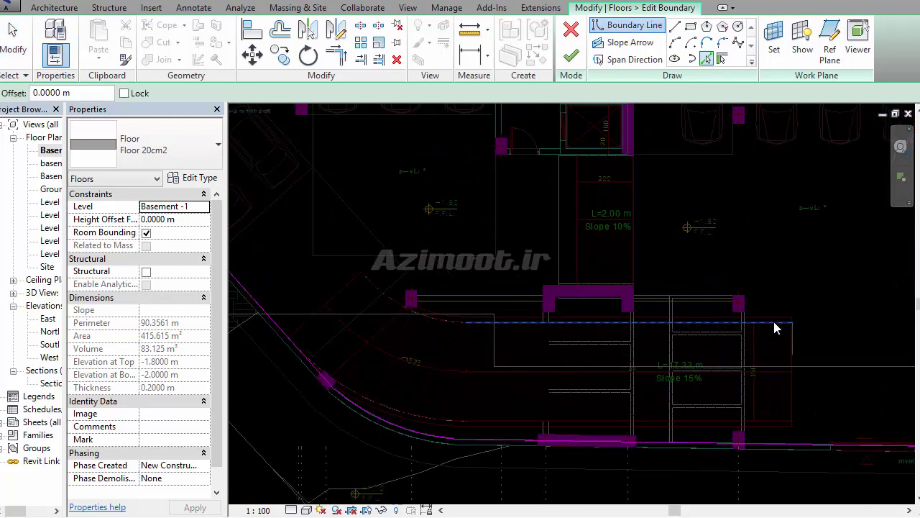
pyautogui.click(775, 328)
pyautogui.click(793, 383)
pyautogui.click(584, 428)
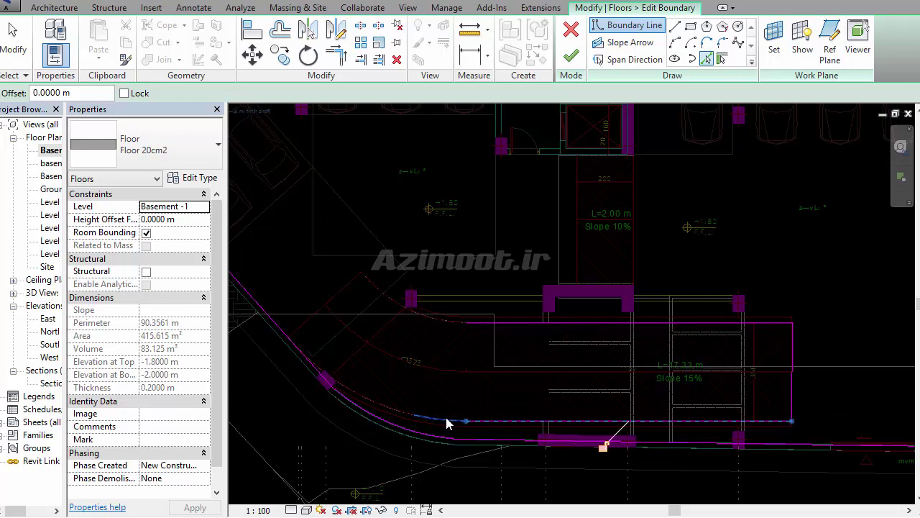
pyautogui.click(362, 403)
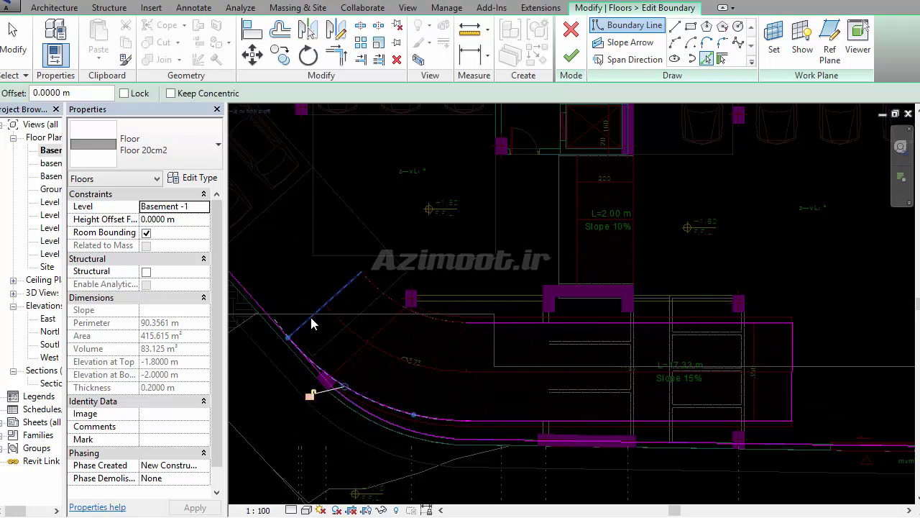
pyautogui.click(383, 285)
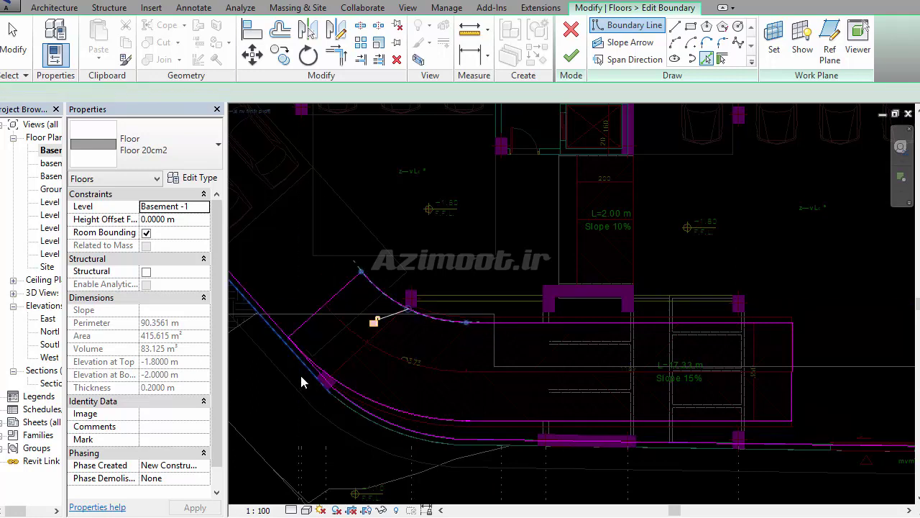
pyautogui.scroll(2, 300, 372)
pyautogui.scroll(2, 313, 388)
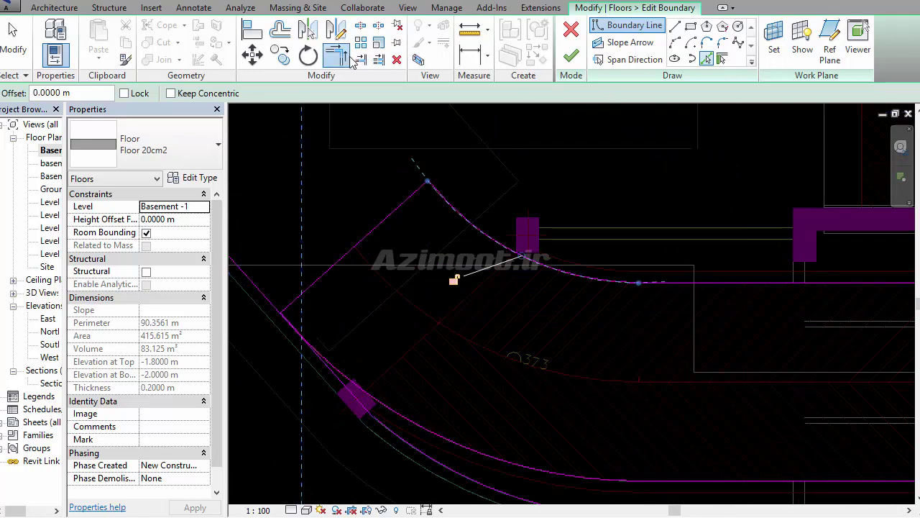
pyautogui.press('Escape')
pyautogui.press('Escape')
# - Attempt to finish the sketch and dismiss the intersecting-lines error to keep editing
pyautogui.scroll(-3, 431, 193)
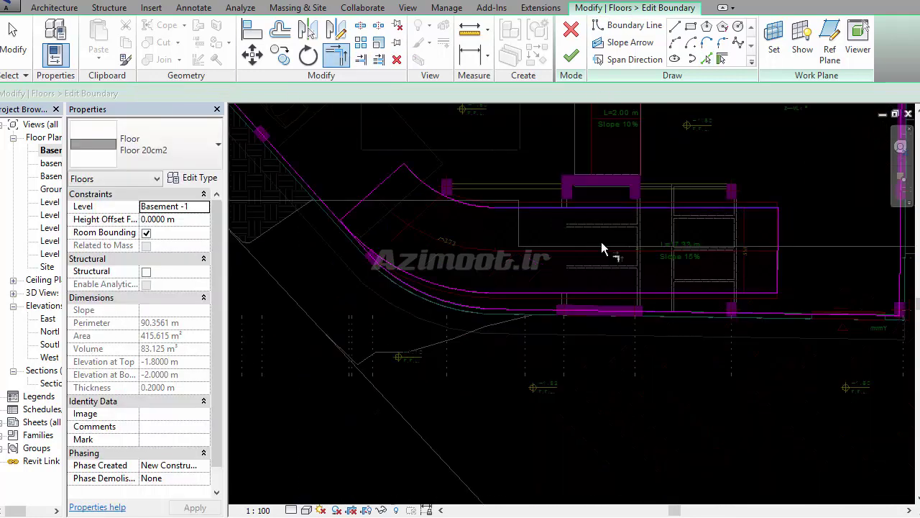
pyautogui.moveTo(782, 240); pyautogui.dragTo(717, 308, button='middle')
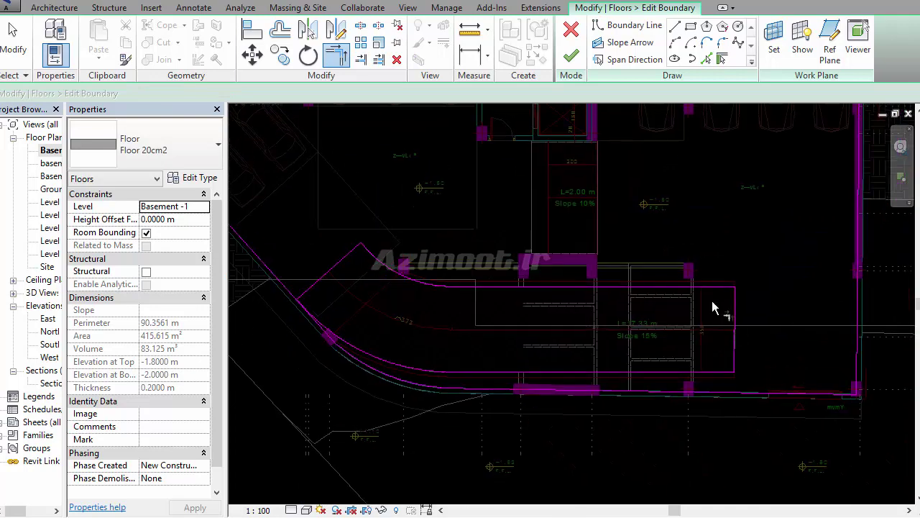
pyautogui.click(571, 56)
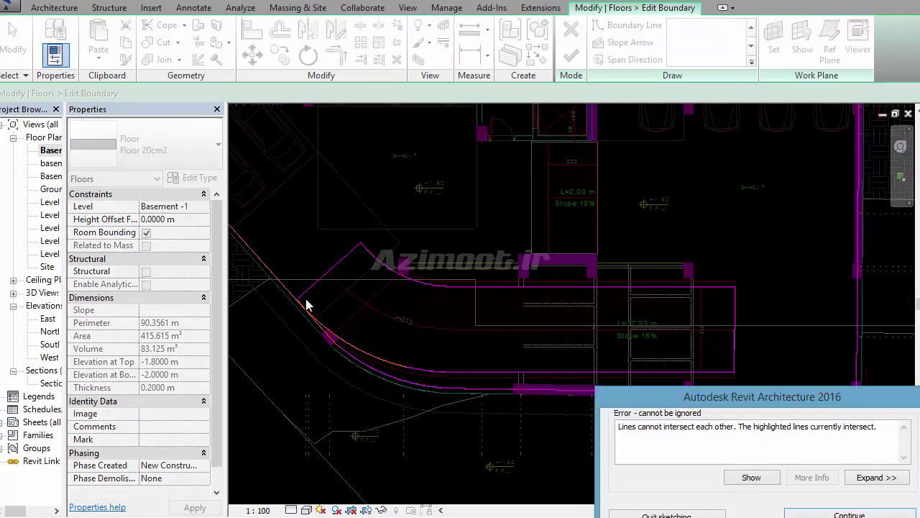
pyautogui.click(849, 514)
pyautogui.scroll(3, 305, 296)
pyautogui.scroll(3, 301, 307)
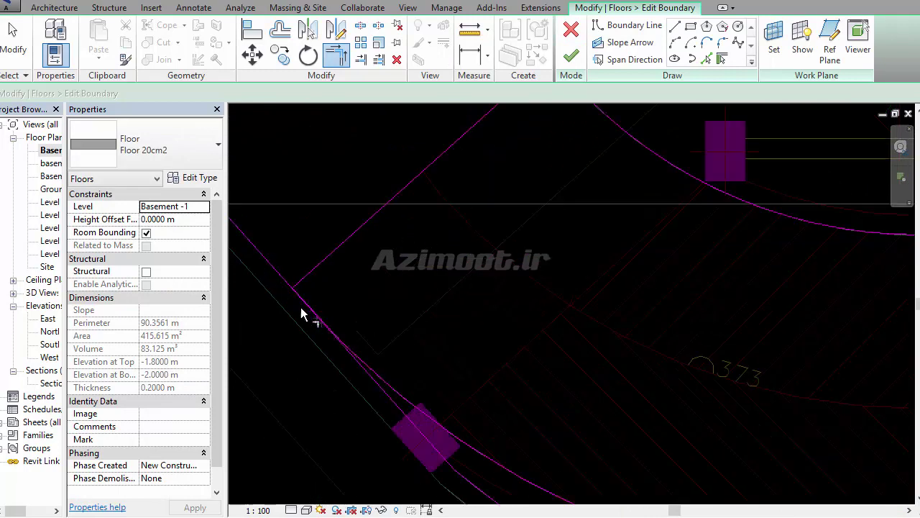
pyautogui.scroll(-3, 597, 213)
# - Start an arc boundary segment, cancel it, and finish the floor boundary sketch
pyautogui.click(674, 42)
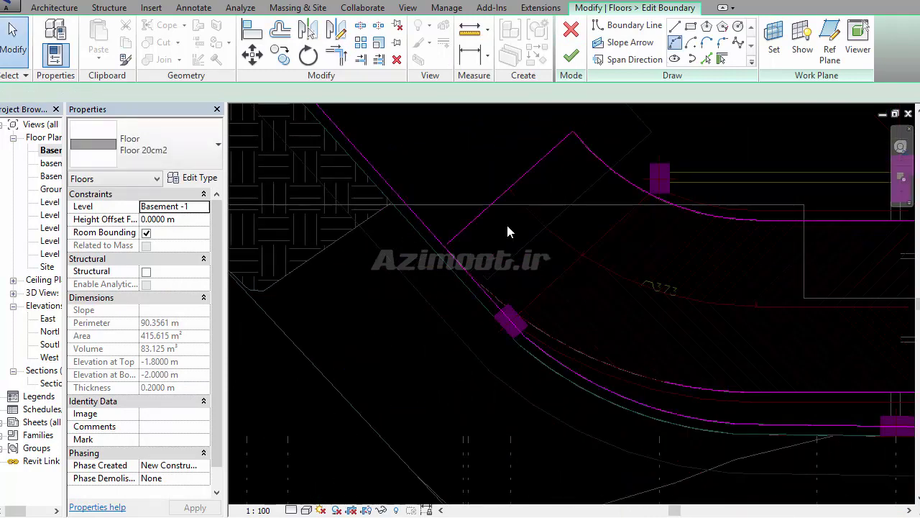
pyautogui.click(447, 243)
pyautogui.click(667, 384)
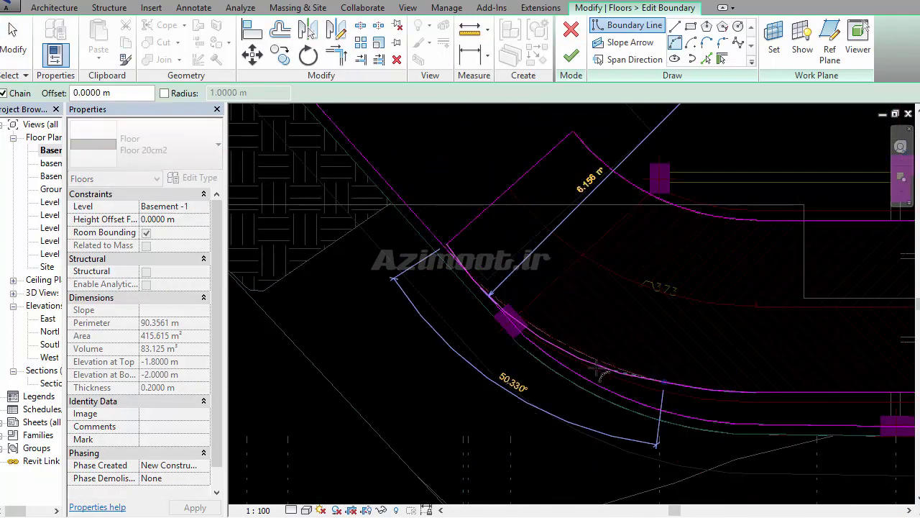
pyautogui.press('Escape')
pyautogui.moveTo(522, 342); pyautogui.dragTo(429, 338, button='middle')
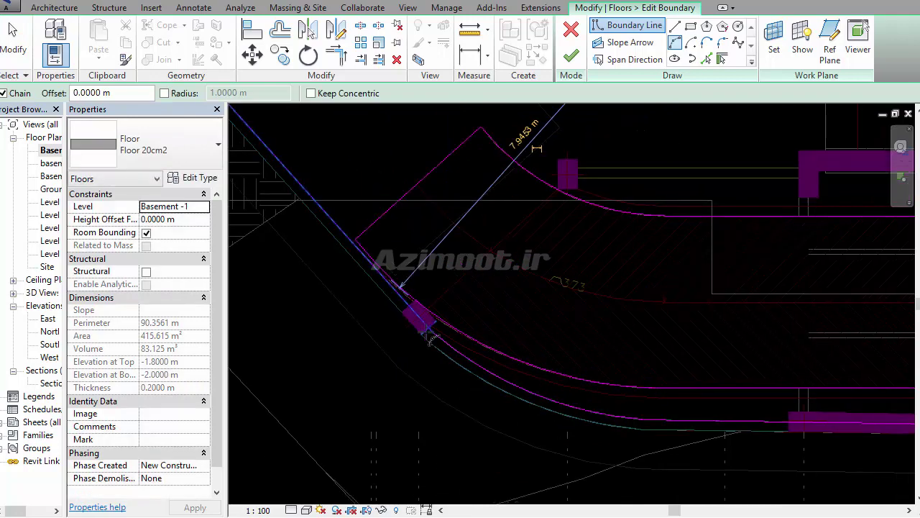
pyautogui.click(572, 62)
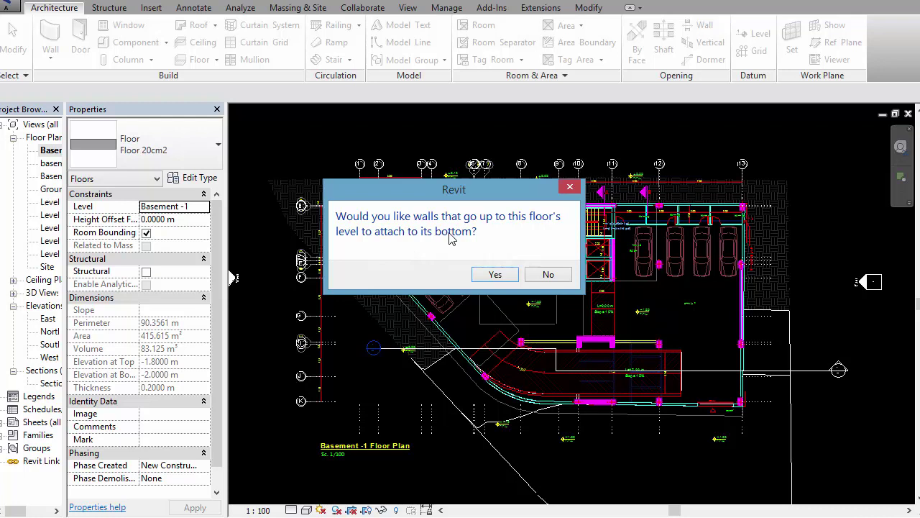
# - Answer the attach-walls prompt, then orbit the 3D view to inspect the ramp cutout in the floor
pyautogui.click(542, 277)
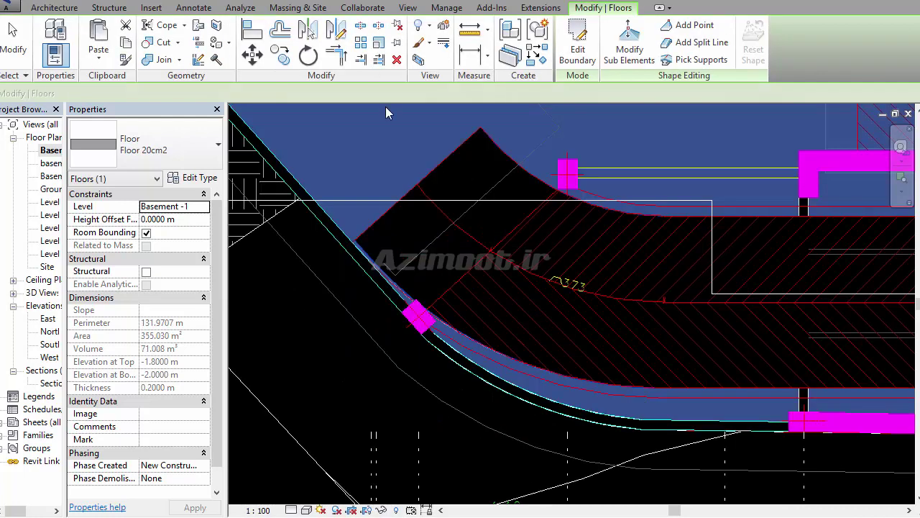
pyautogui.hotkey('ctrl', 'Tab')
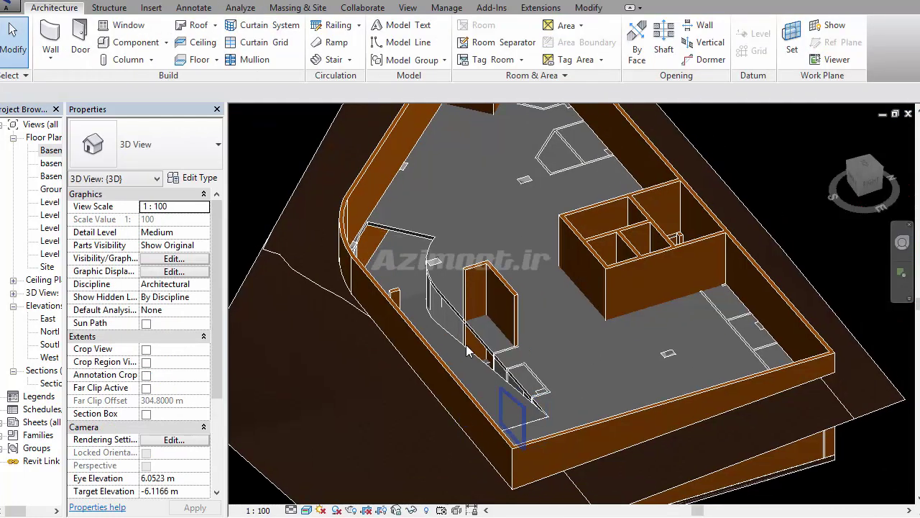
pyautogui.moveTo(467, 351)
pyautogui.keyDown('shift'); pyautogui.mouseDown(button='middle')
pyautogui.moveTo(265, 325)
pyautogui.moveTo(427, 310)
pyautogui.mouseUp(button='middle'); pyautogui.keyUp('shift')
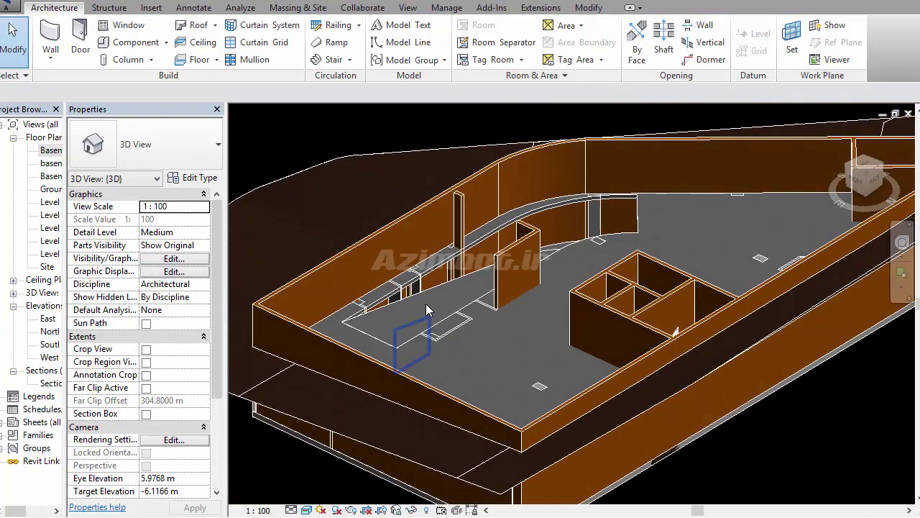
pyautogui.moveTo(443, 301)
pyautogui.keyDown('shift'); pyautogui.mouseDown(button='middle')
pyautogui.moveTo(568, 345)
pyautogui.moveTo(511, 327)
pyautogui.moveTo(546, 338)
pyautogui.mouseUp(button='middle'); pyautogui.keyUp('shift')
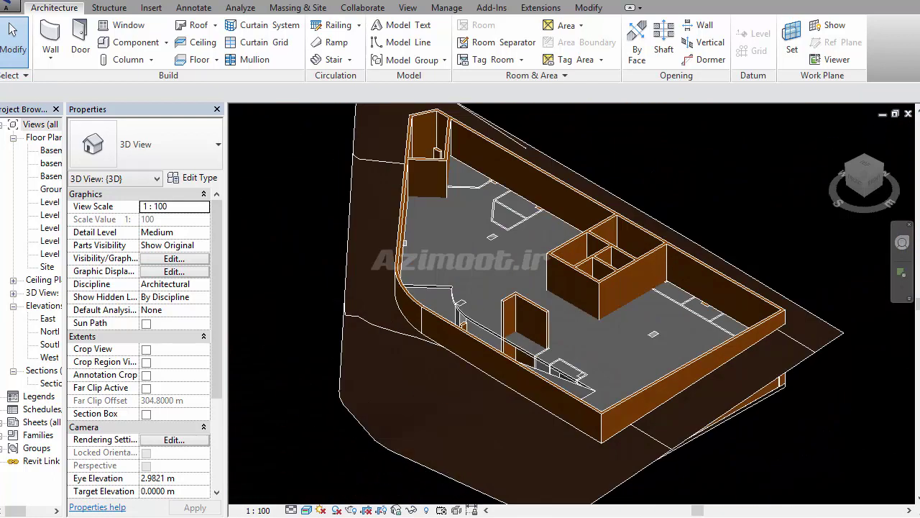